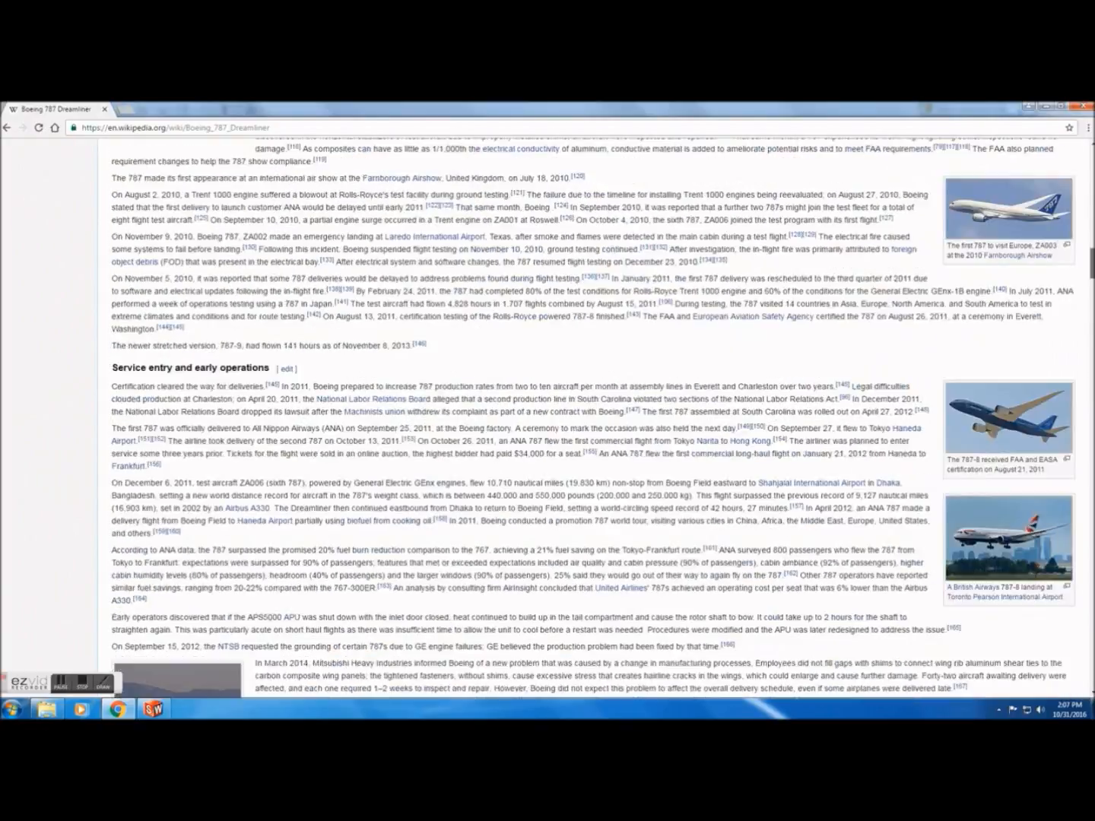
# Step: Find the specifications table for the 787 models in the Boeing 787 Dreamliner article
pyautogui.scroll(-20, 593, 418)
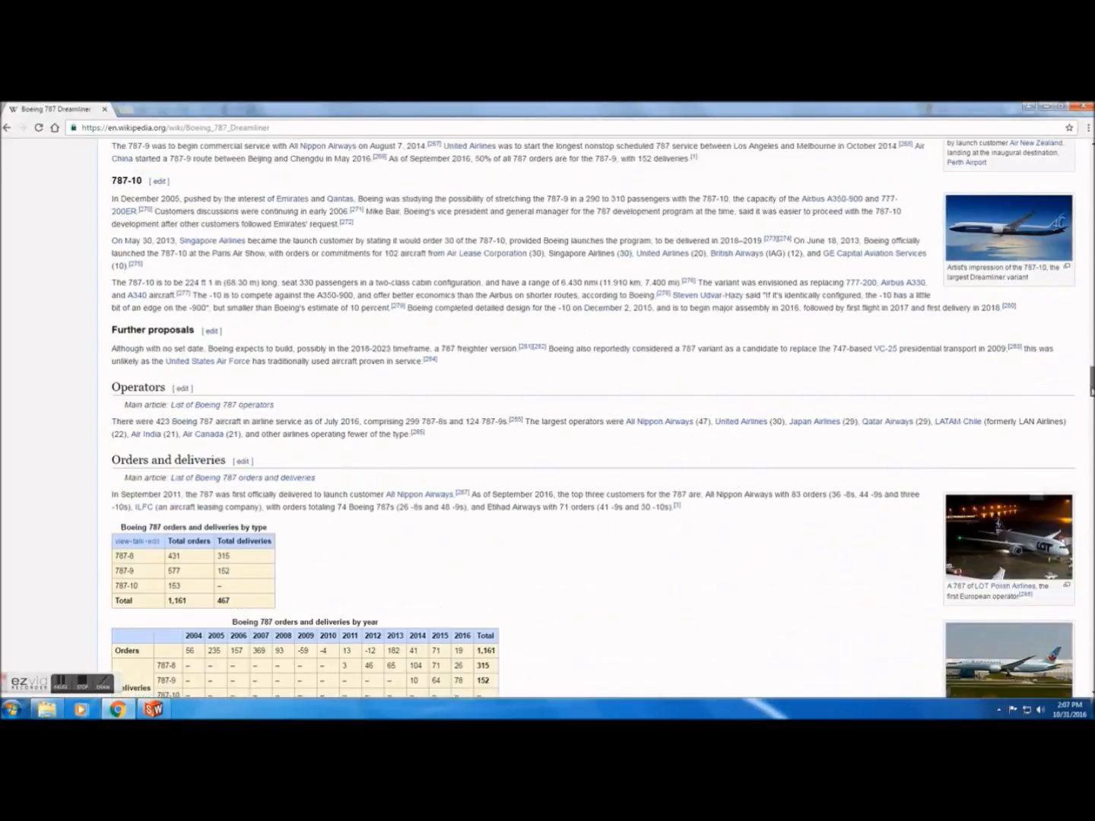
pyautogui.scroll(-20, 789, 366)
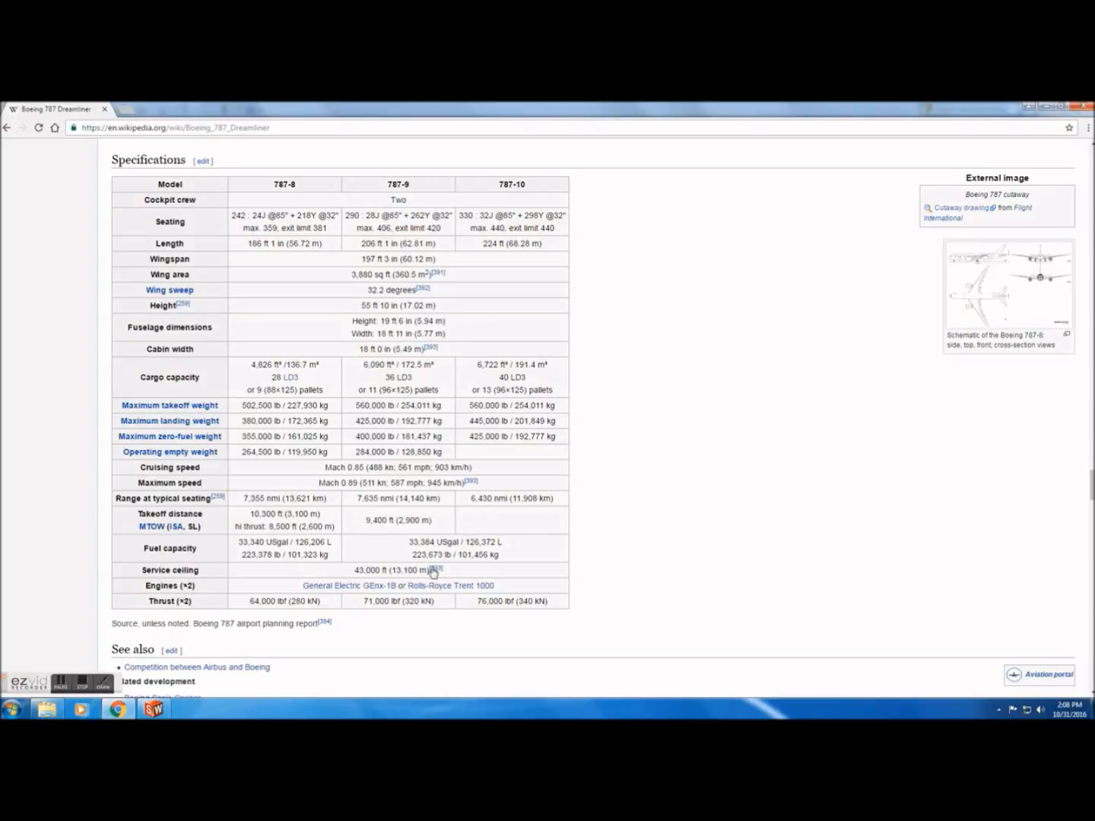
# Step: Switch to SolidWorks and create a new part document
pyautogui.click(168, 711)
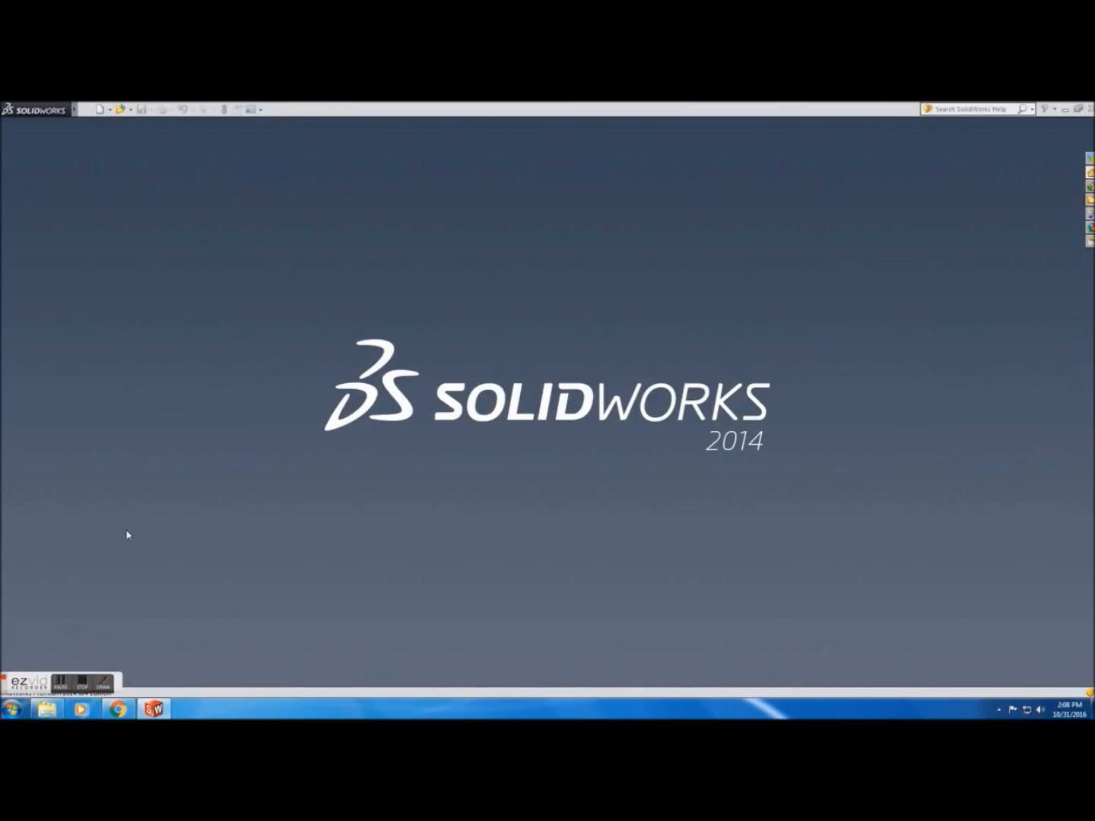
pyautogui.click(99, 109)
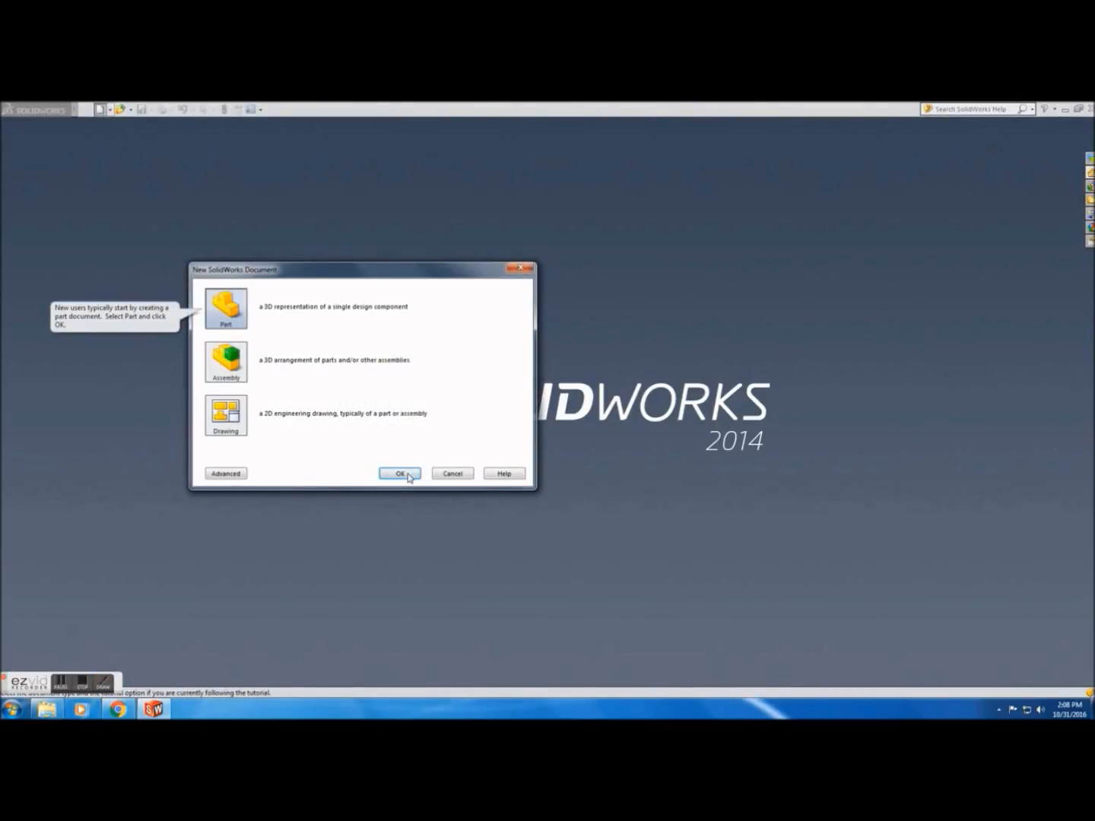
pyautogui.click(407, 473)
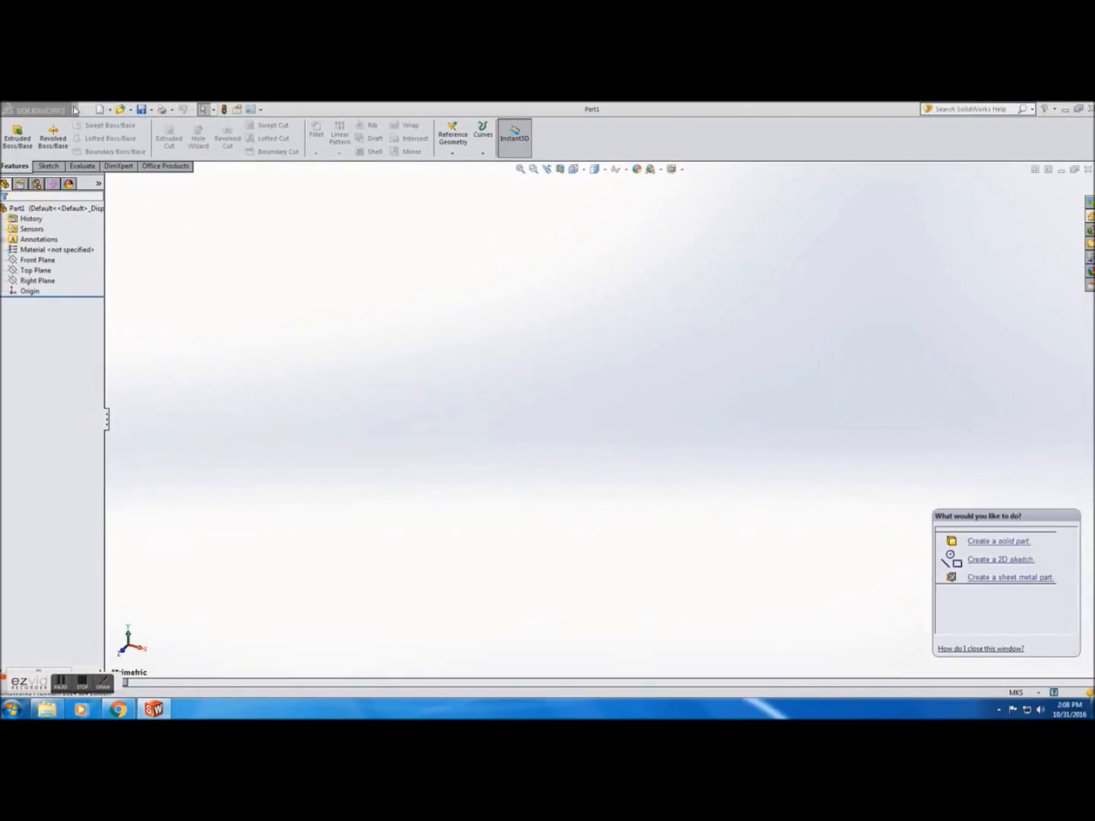
# Step: Check the unit system in the part's document properties
pyautogui.moveTo(73, 109)
pyautogui.click(152, 109)
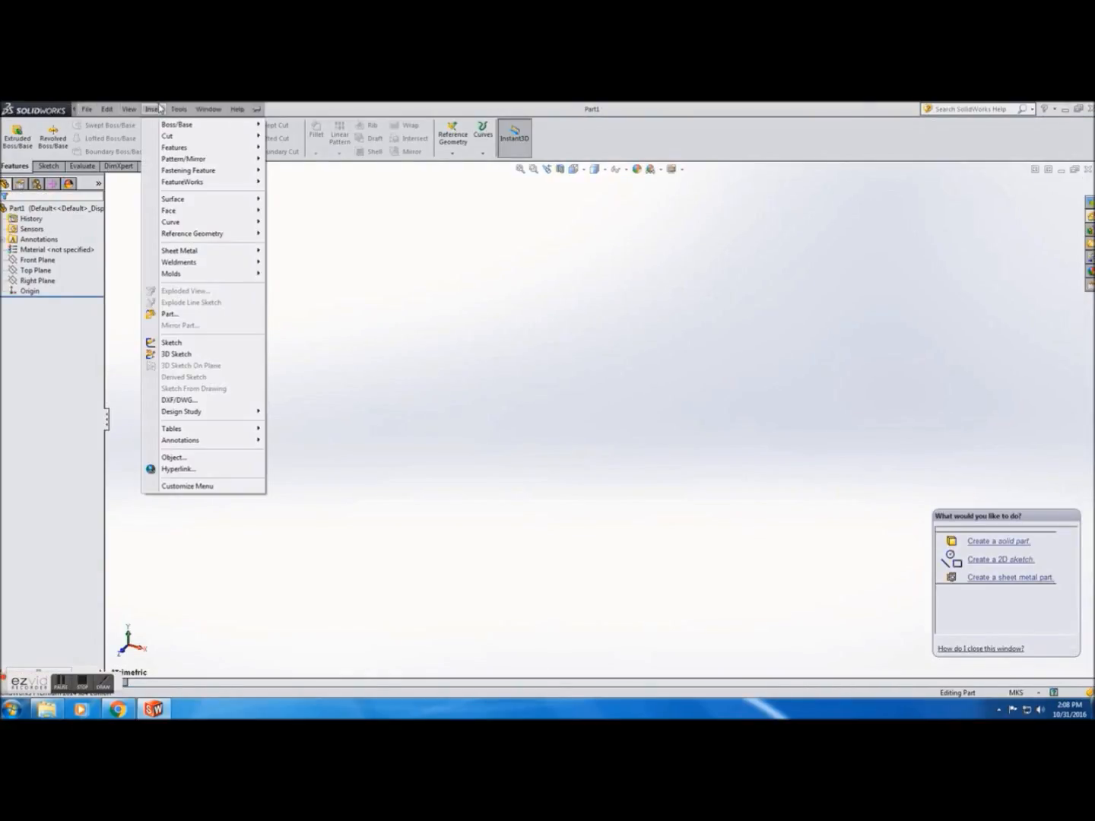
pyautogui.click(177, 109)
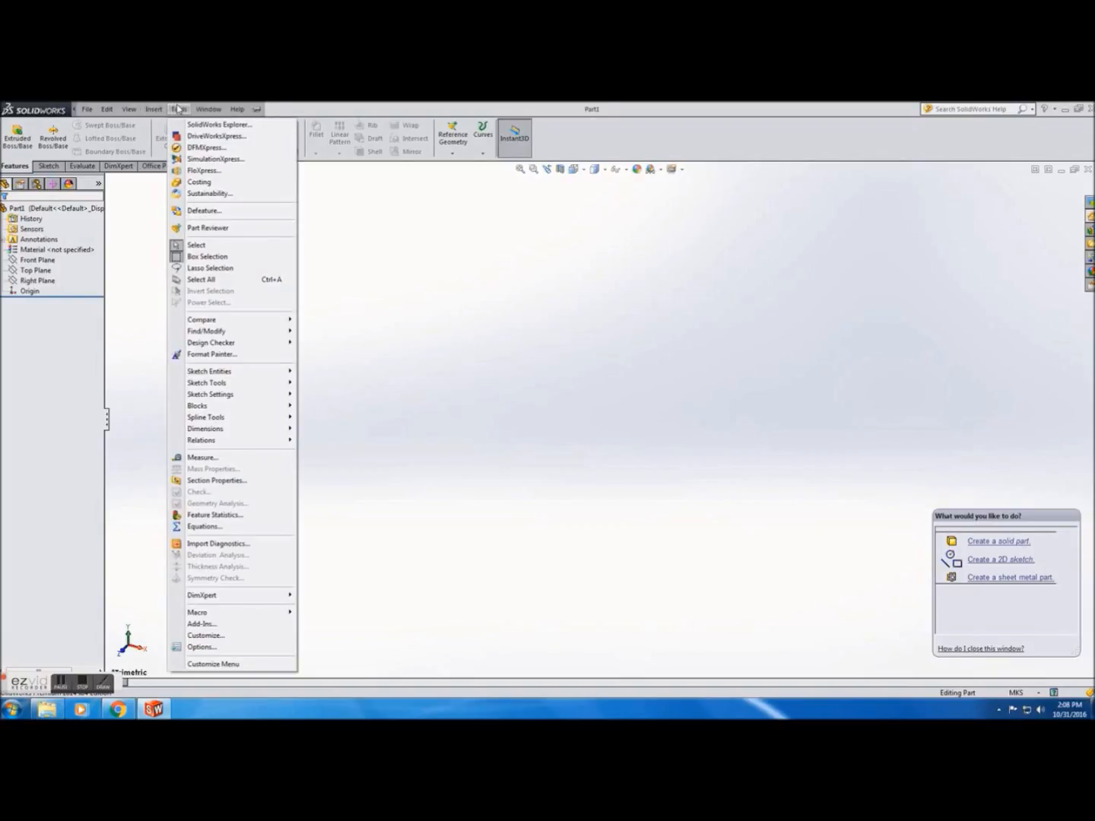
pyautogui.click(207, 646)
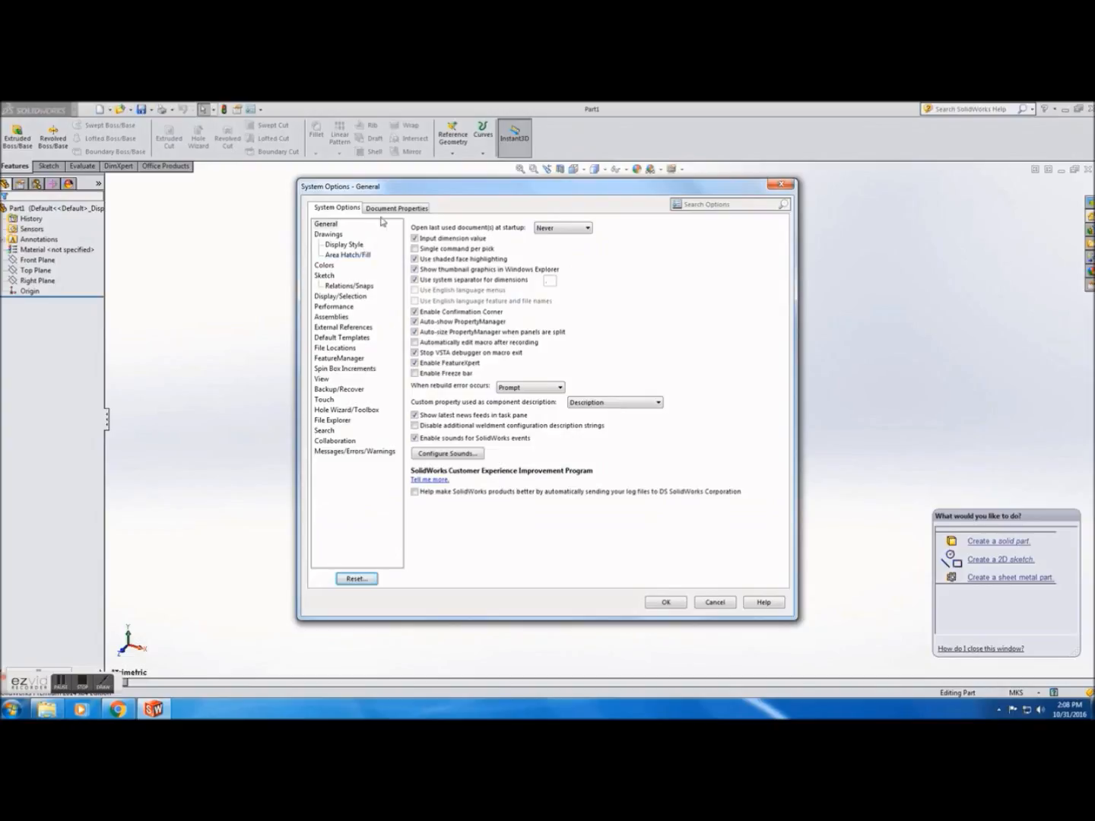
pyautogui.click(384, 212)
pyautogui.click(328, 286)
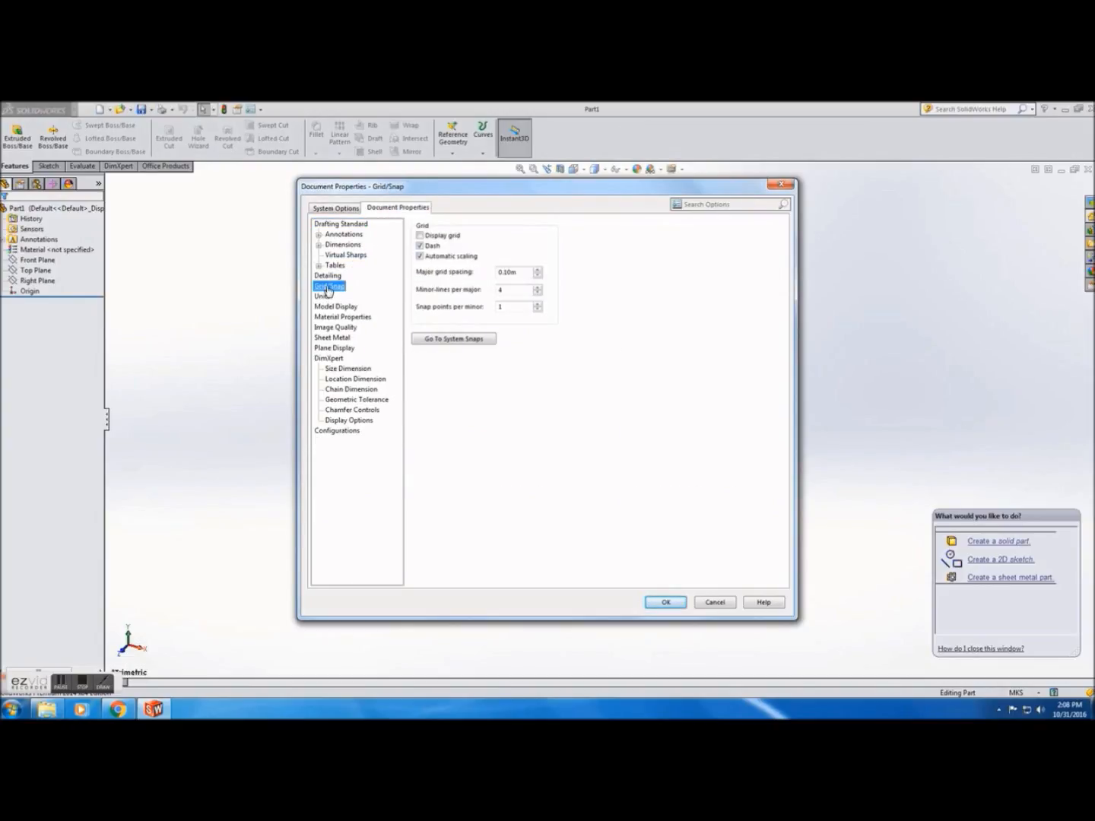
pyautogui.click(323, 296)
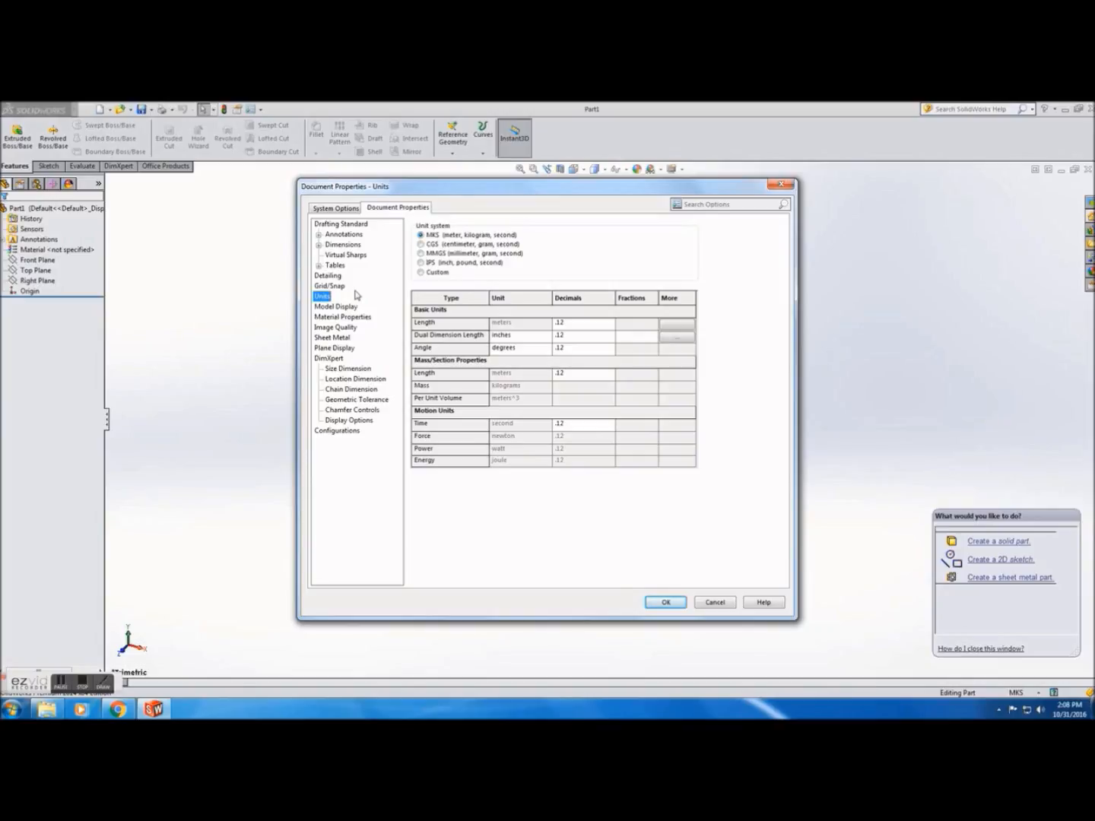
pyautogui.click(666, 603)
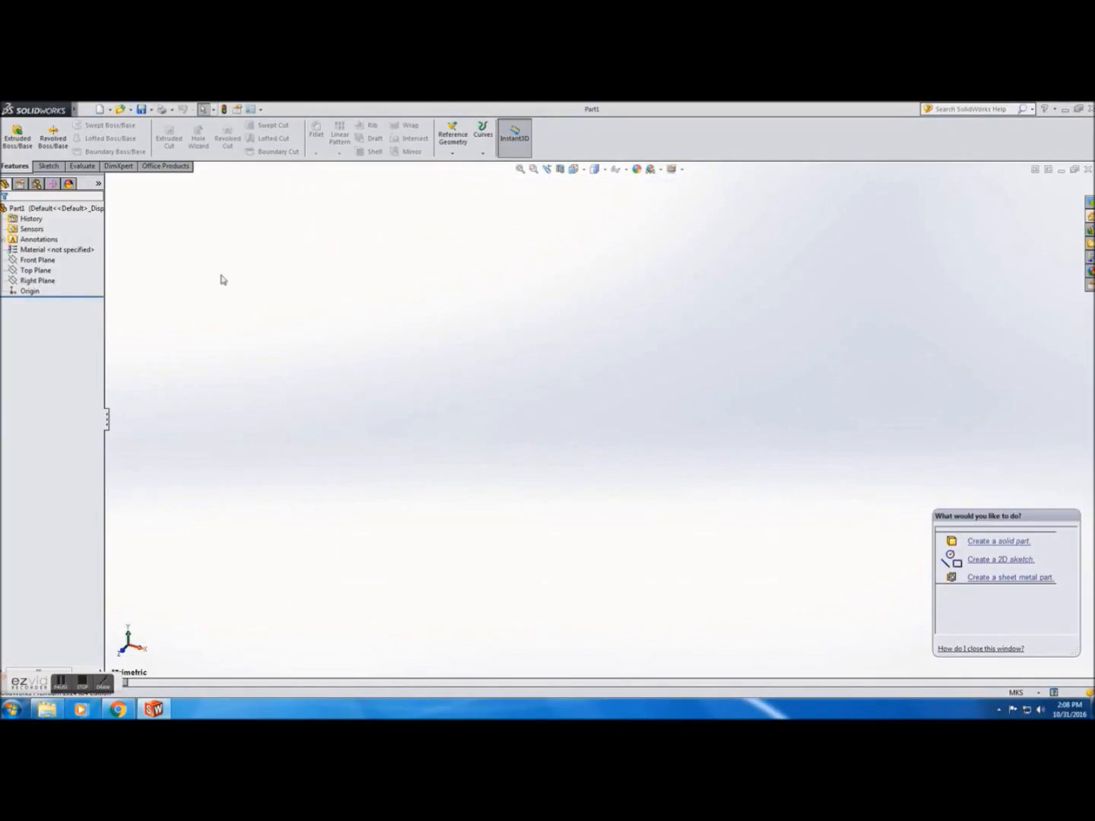
# Step: Look through the 787 folder's reference images, starting from "B787-800v original", including the top and front views and the specifications
pyautogui.click(47, 166)
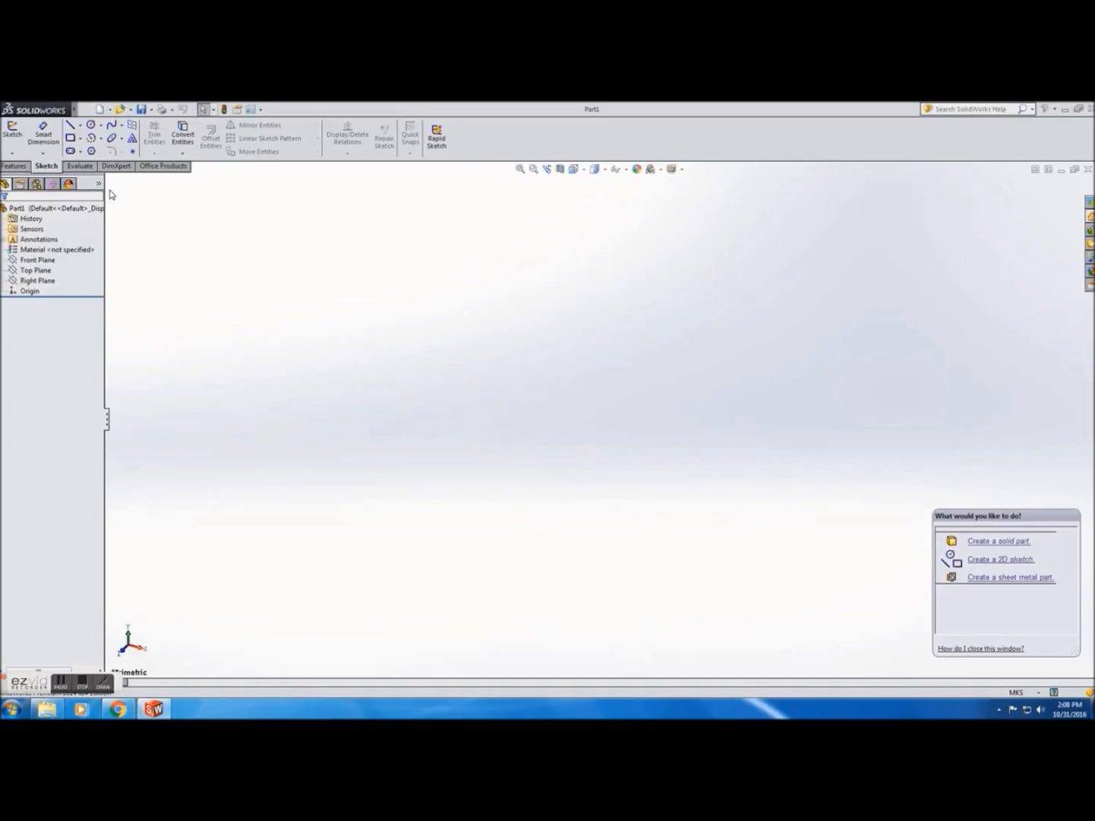
pyautogui.click(47, 709)
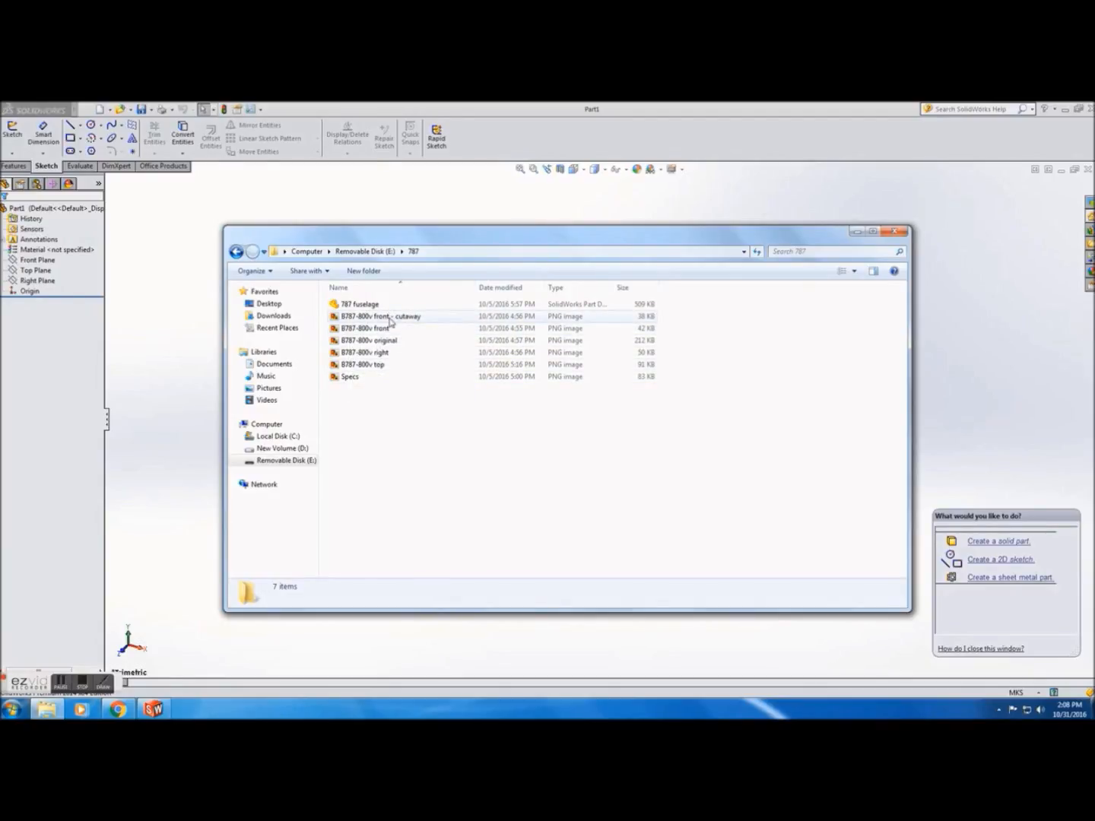
pyautogui.click(389, 342)
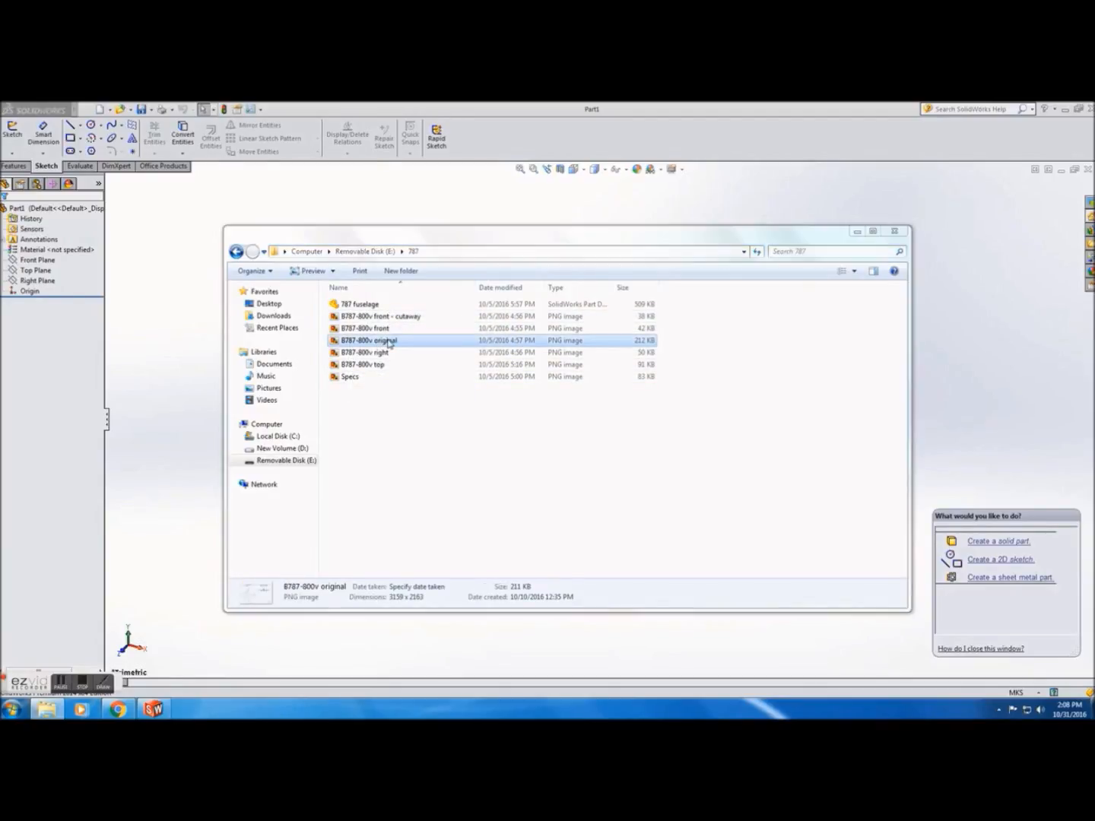
pyautogui.doubleClick(388, 342)
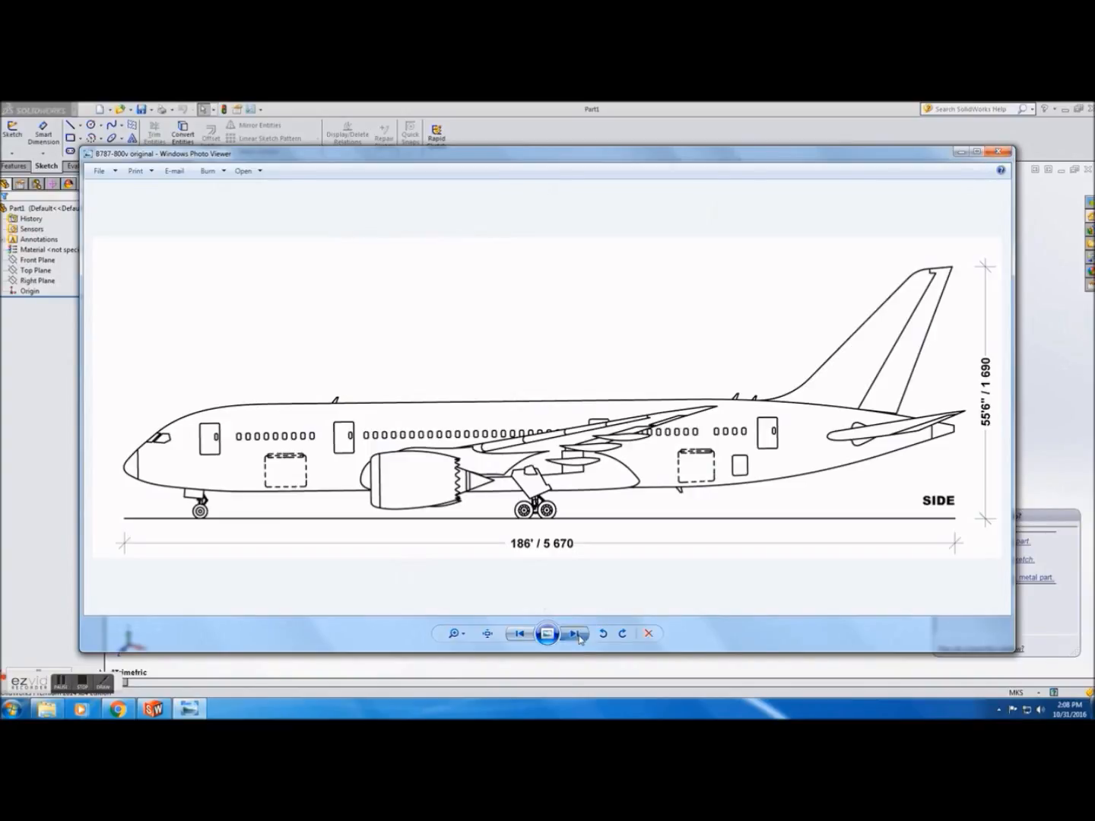
pyautogui.click(578, 635)
pyautogui.click(577, 636)
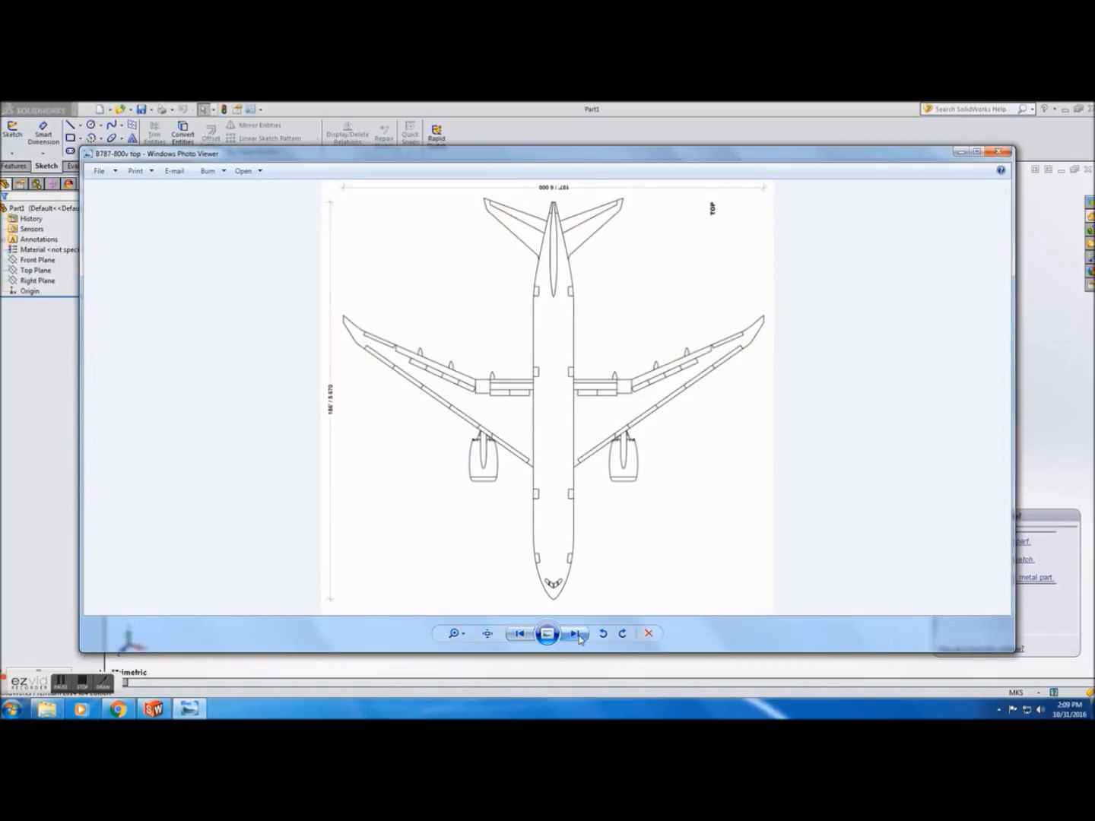
pyautogui.click(577, 636)
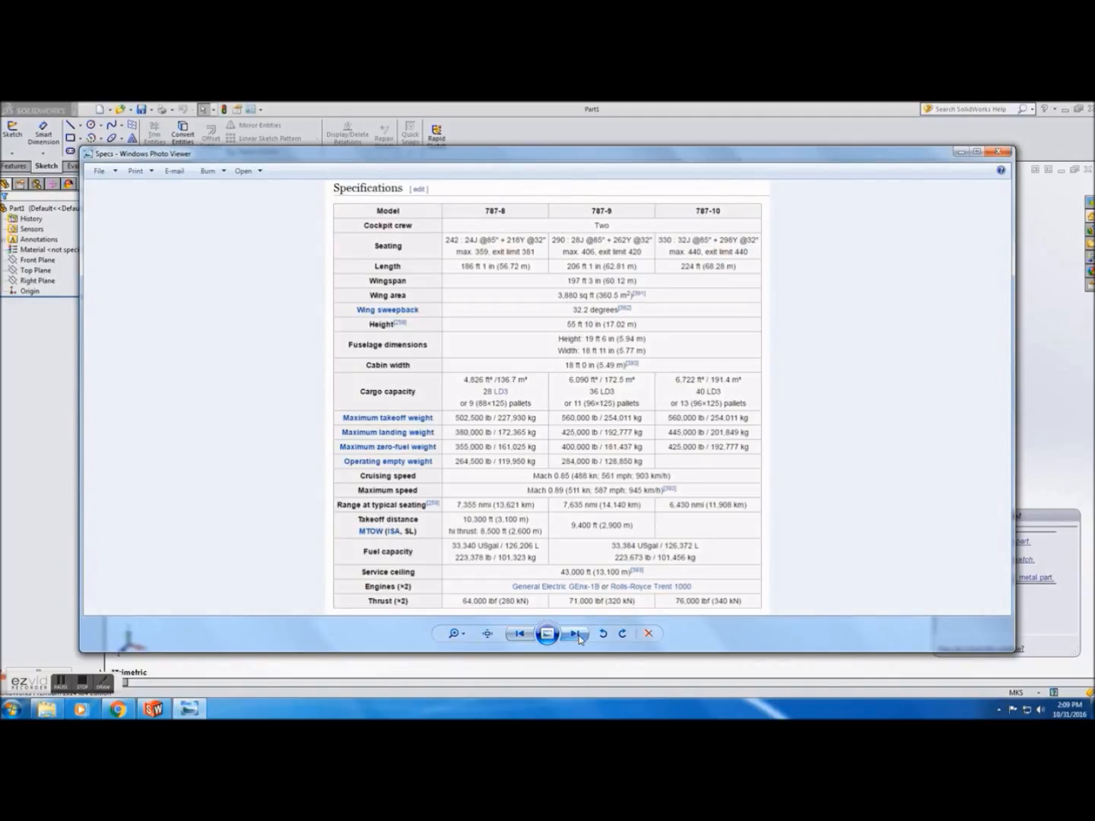
pyautogui.click(578, 636)
pyautogui.click(577, 635)
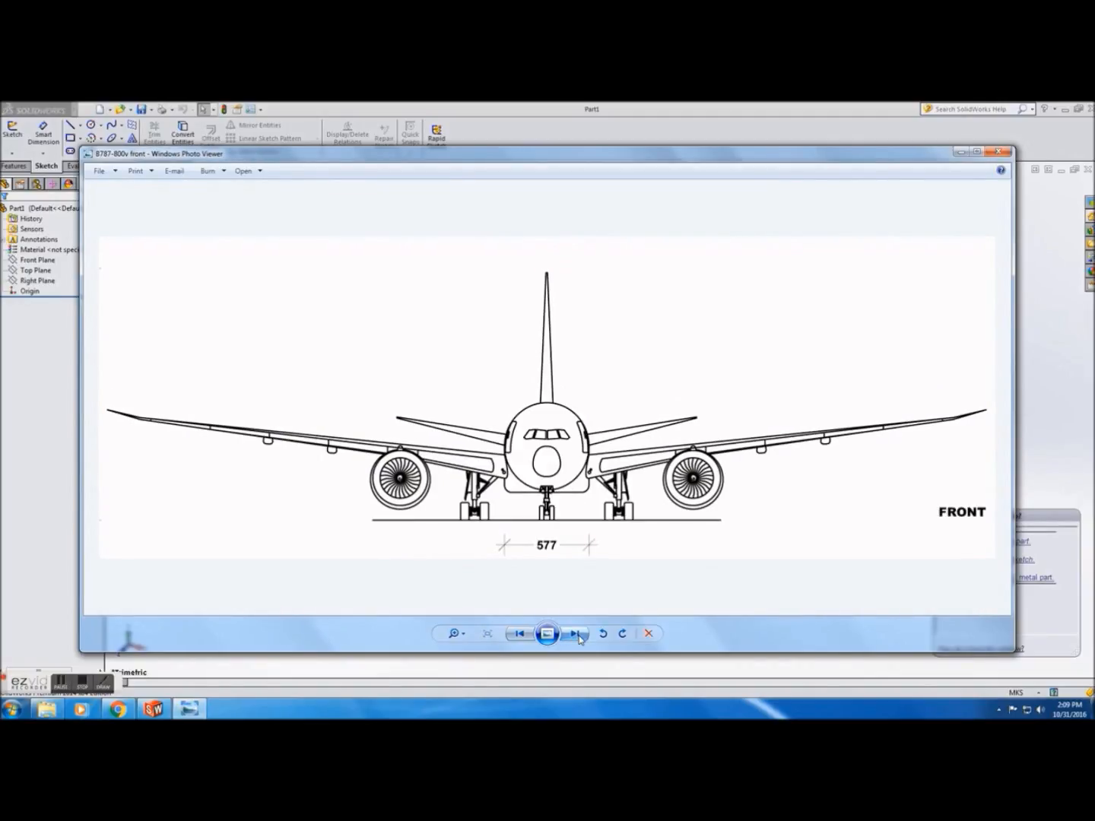
pyautogui.click(577, 636)
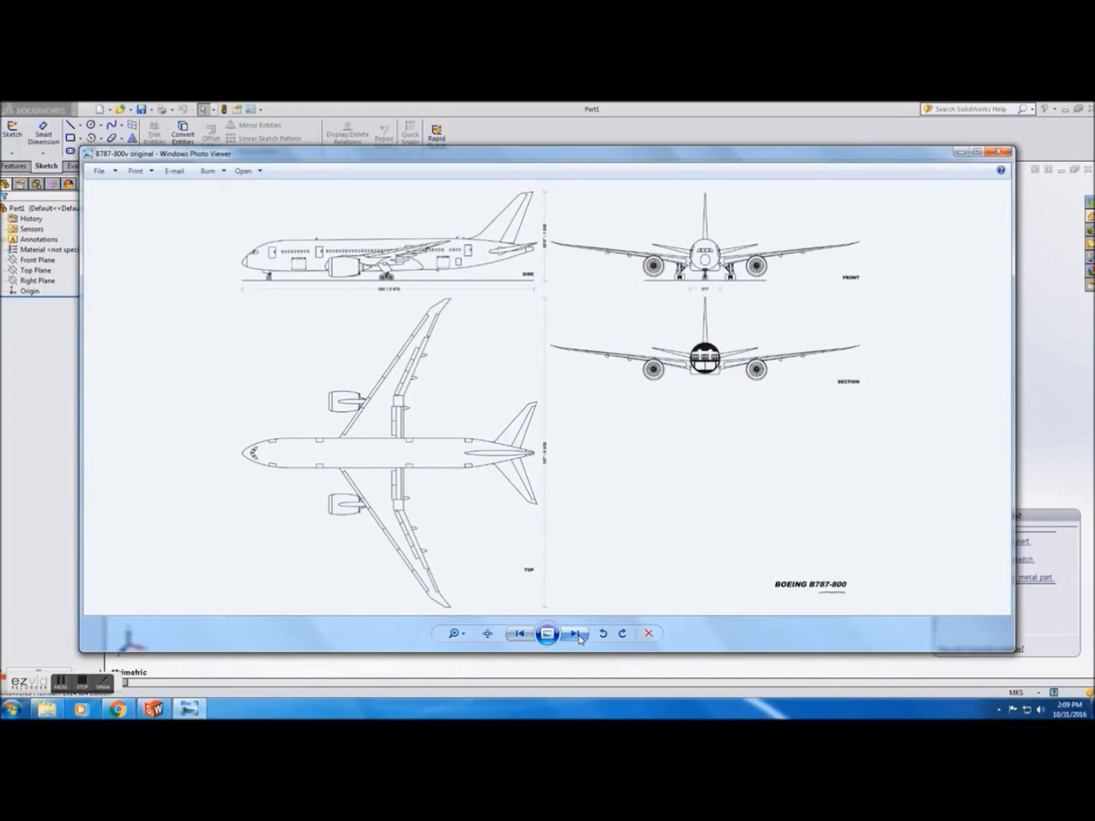
pyautogui.click(1003, 152)
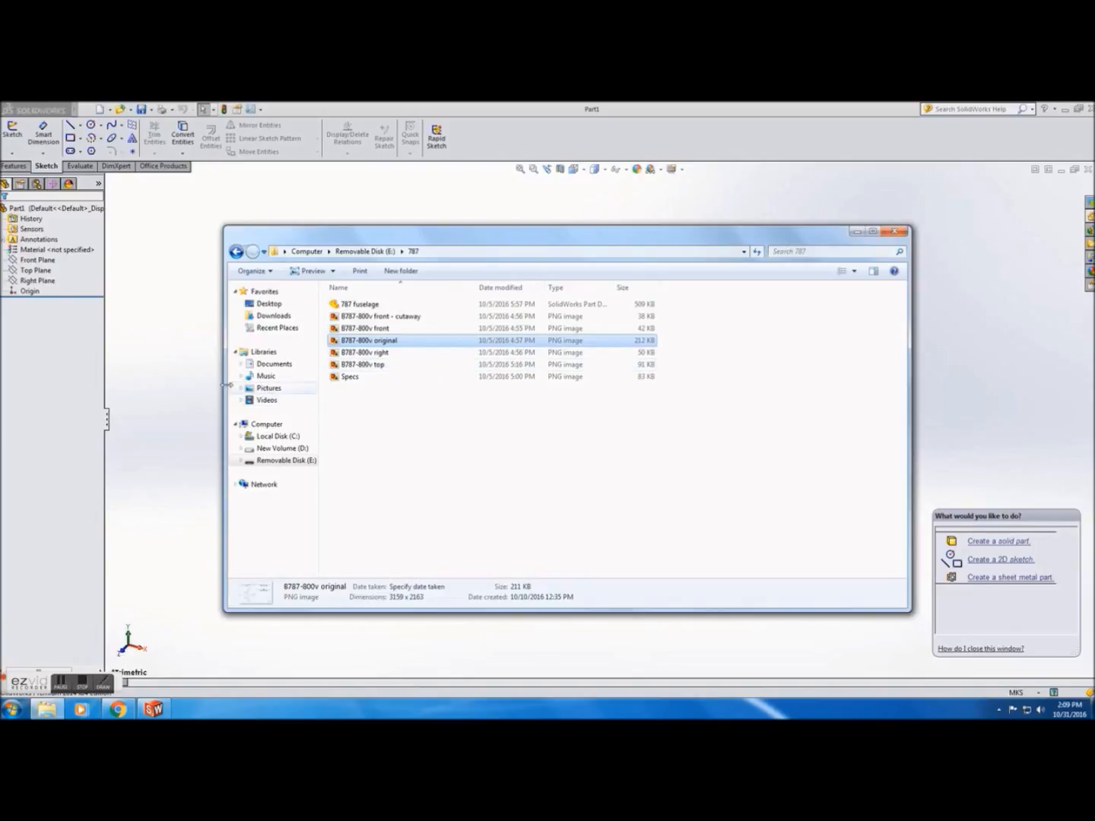
pyautogui.click(196, 388)
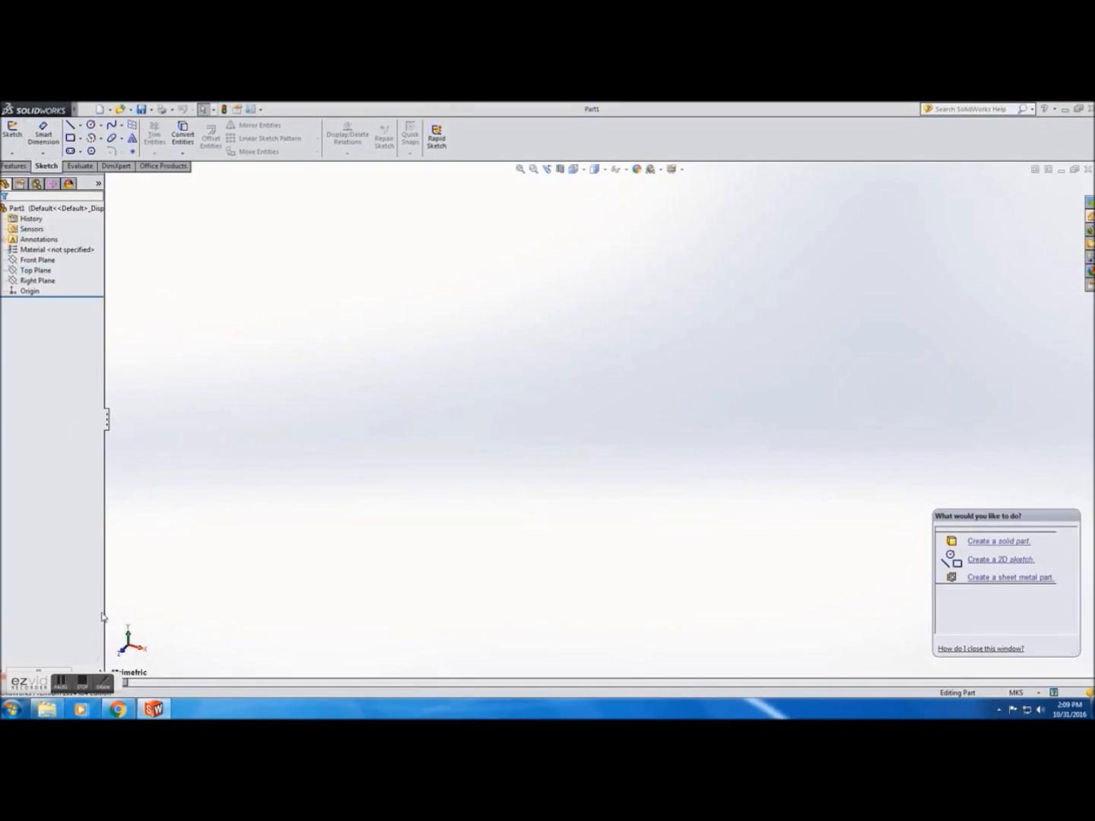
# Step: Look up the 787-8 length in the Specs image from the 787 folder
pyautogui.click(47, 709)
pyautogui.doubleClick(353, 376)
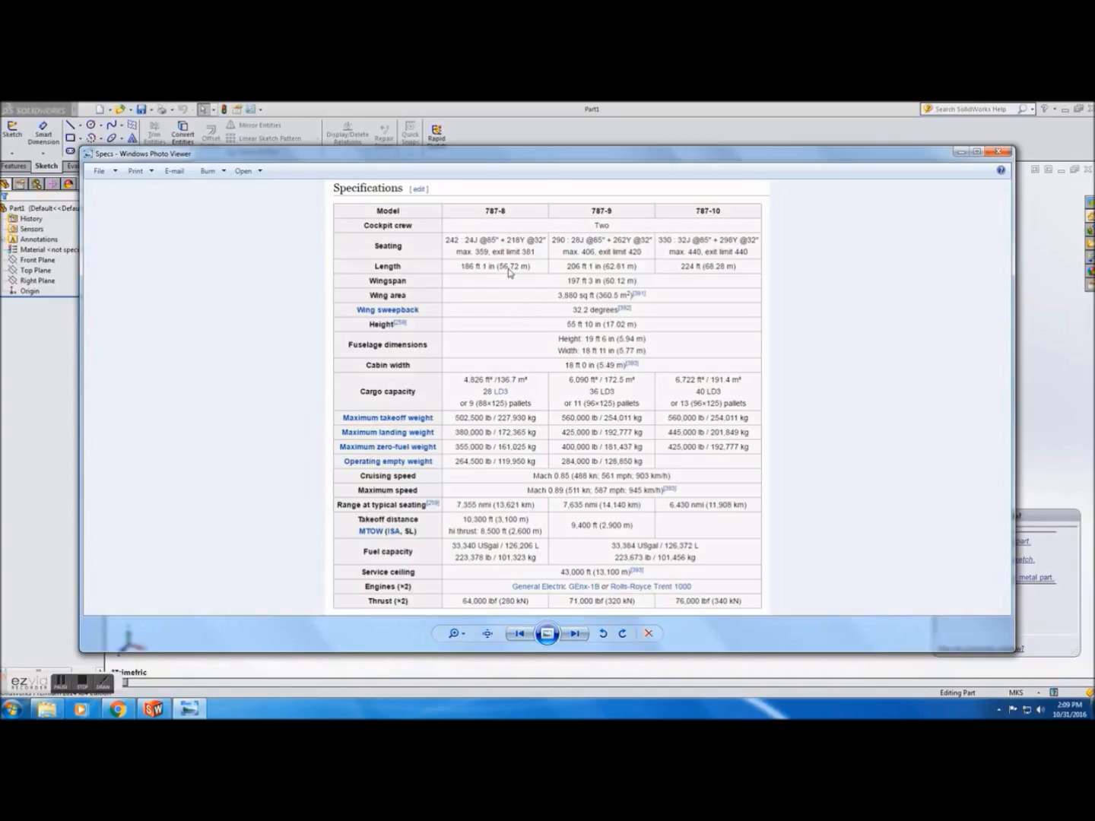
pyautogui.click(962, 152)
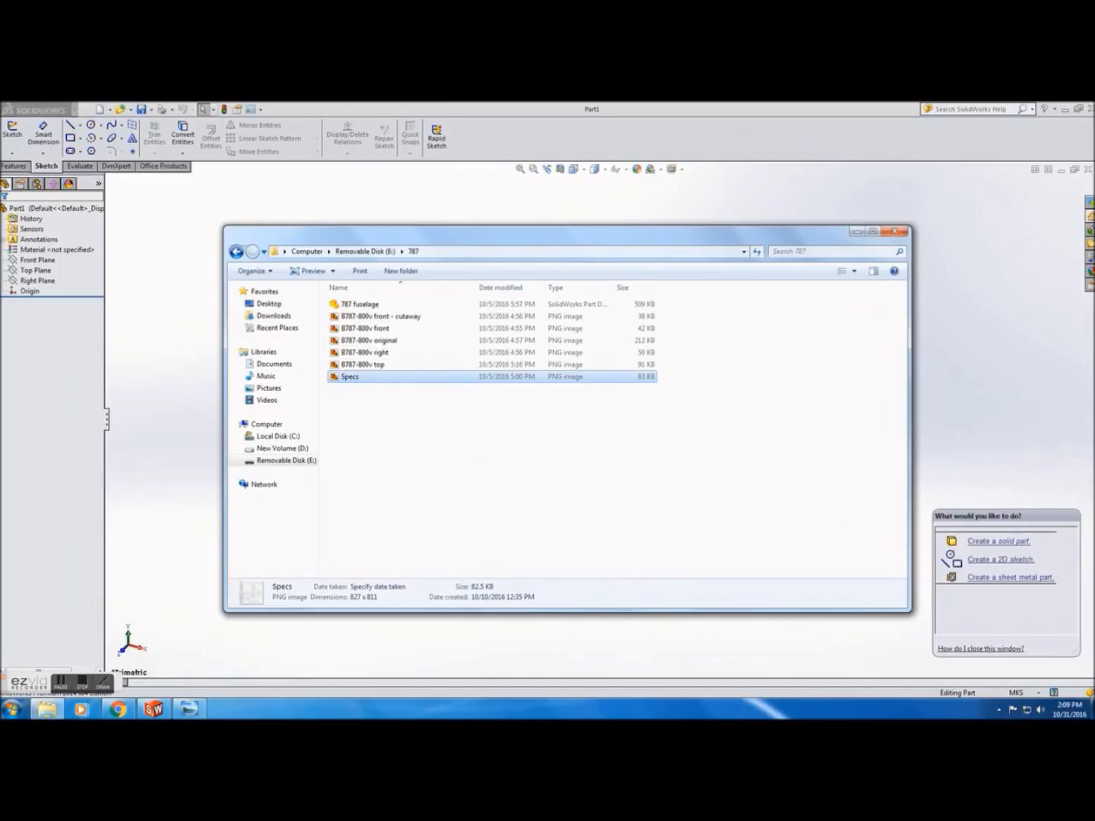
pyautogui.click(858, 232)
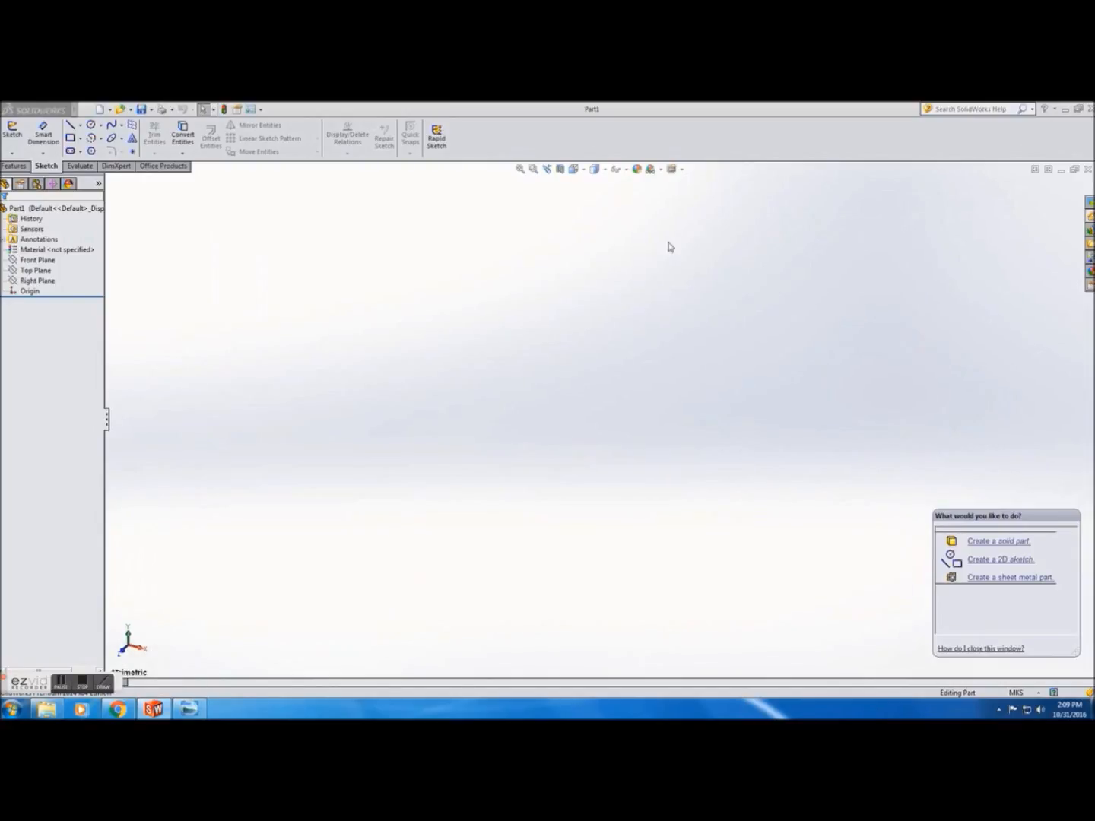
# Step: Start a sketch on the Right Plane and draw a horizontal line about 0.03 m long from the origin
pyautogui.click(42, 281)
pyautogui.click(48, 263)
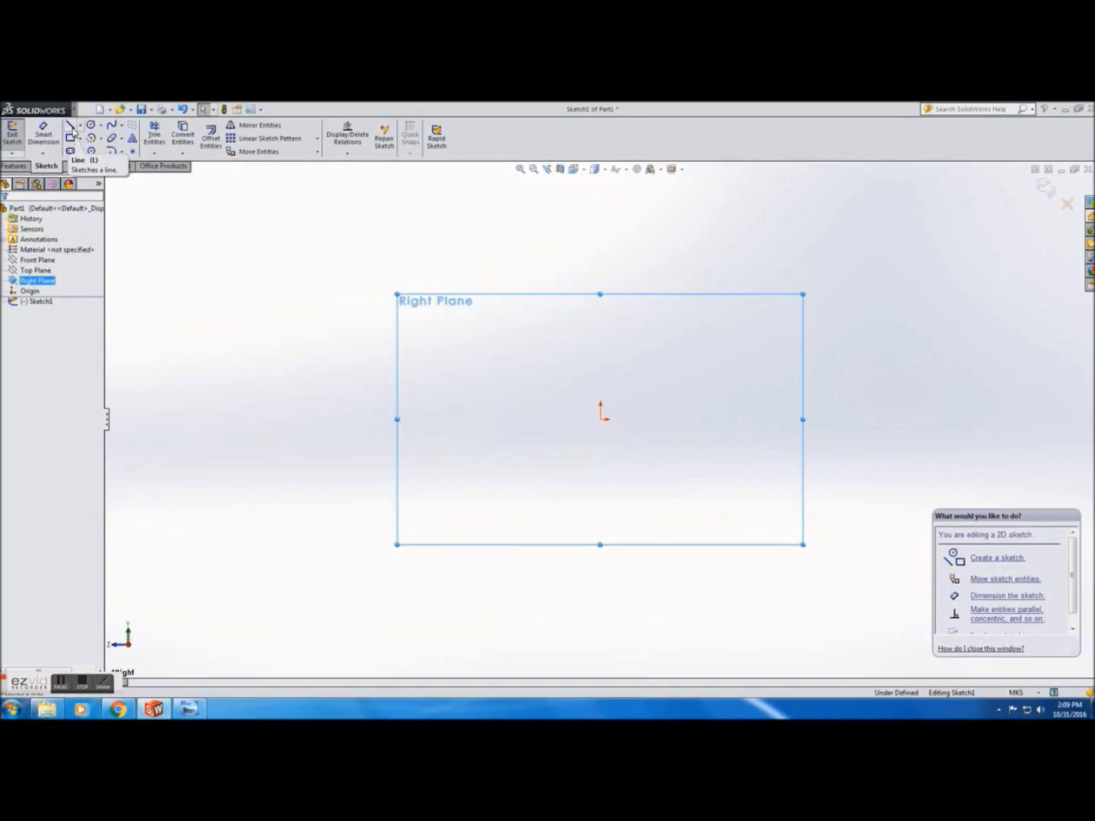
pyautogui.click(70, 126)
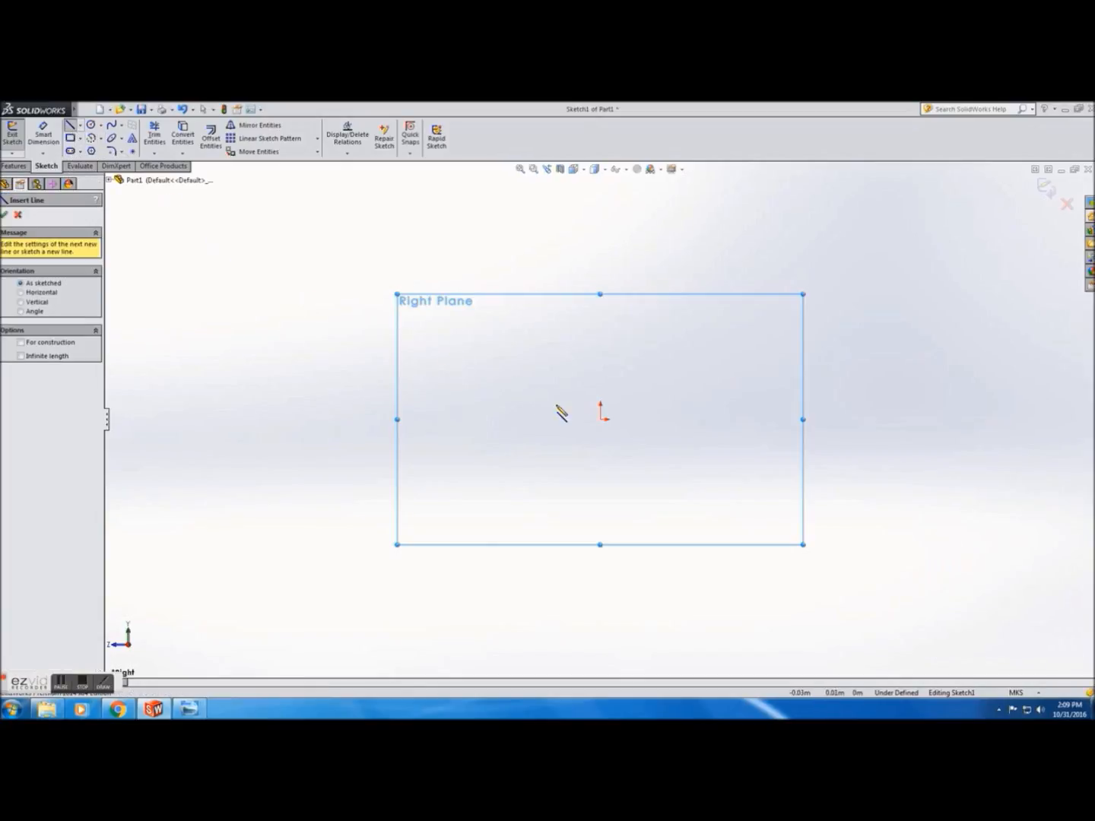
pyautogui.click(601, 419)
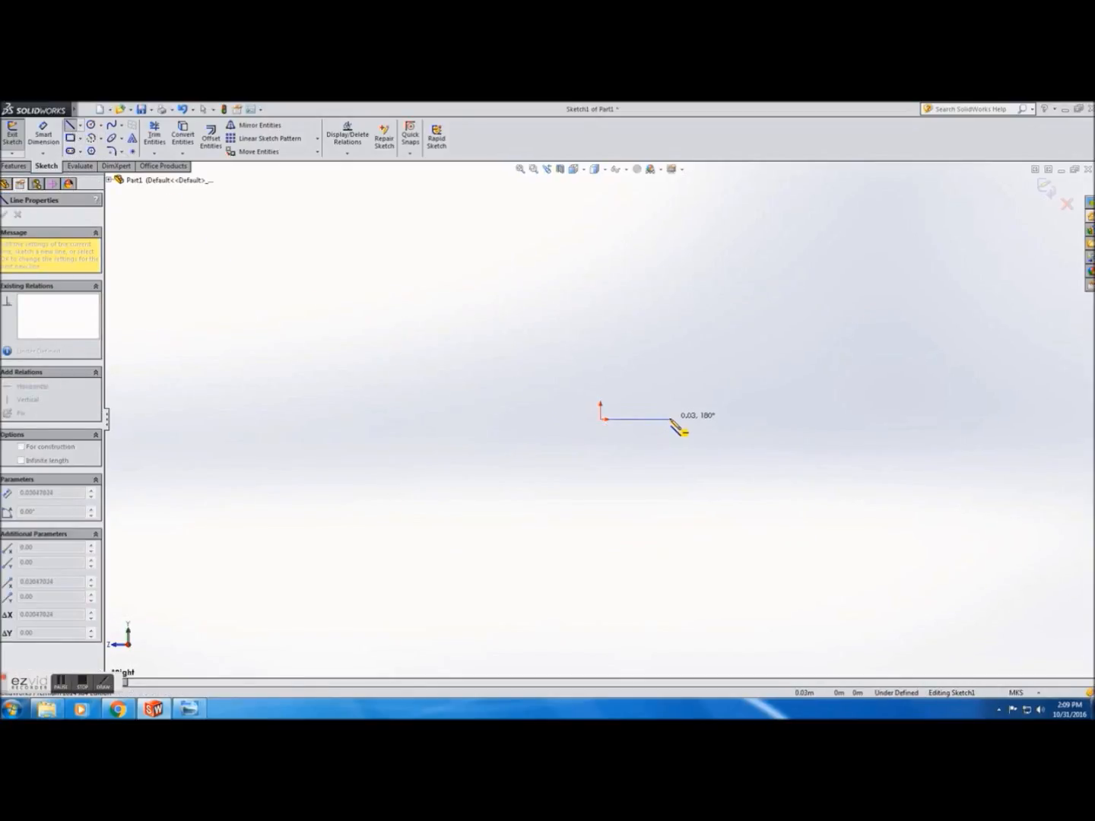
pyautogui.click(670, 419)
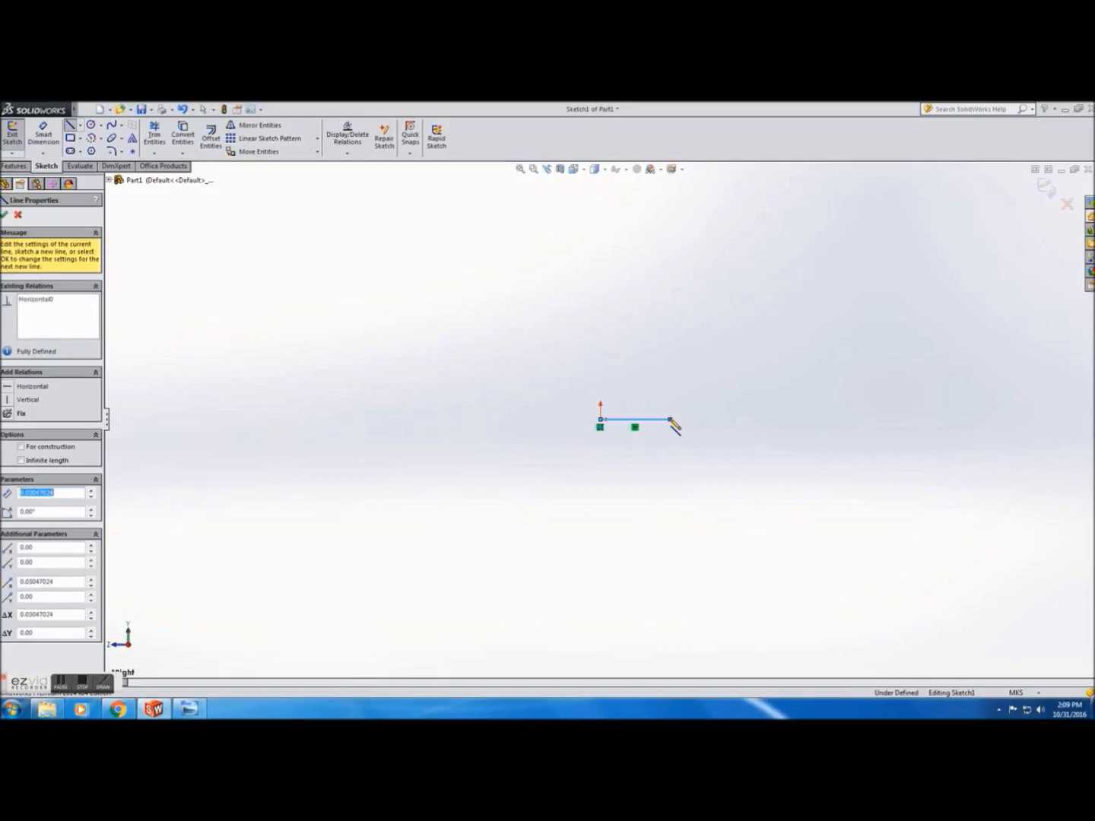
# Step: Set the horizontal line's length to 56.72 m and finish the Line command
pyautogui.click(61, 492)
pyautogui.moveTo(61, 493); pyautogui.dragTo(16, 493)
pyautogui.write('5')
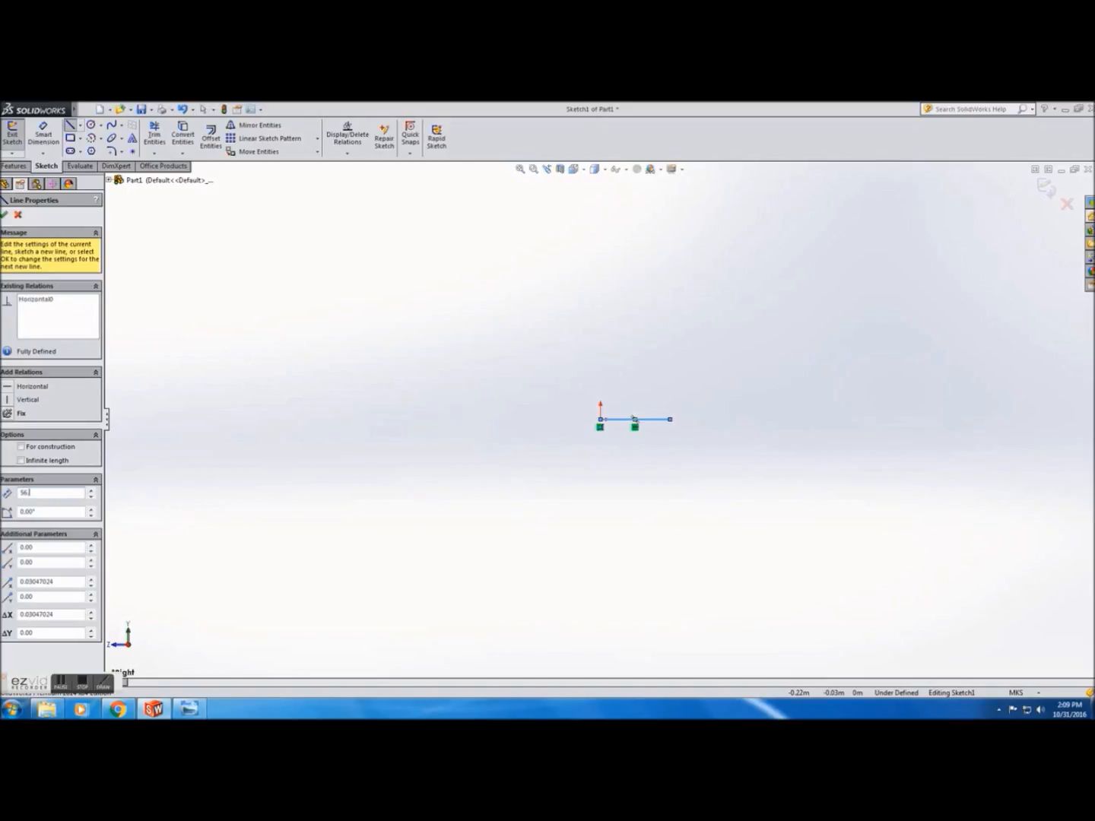
pyautogui.write('6.72m')
pyautogui.press('Return')
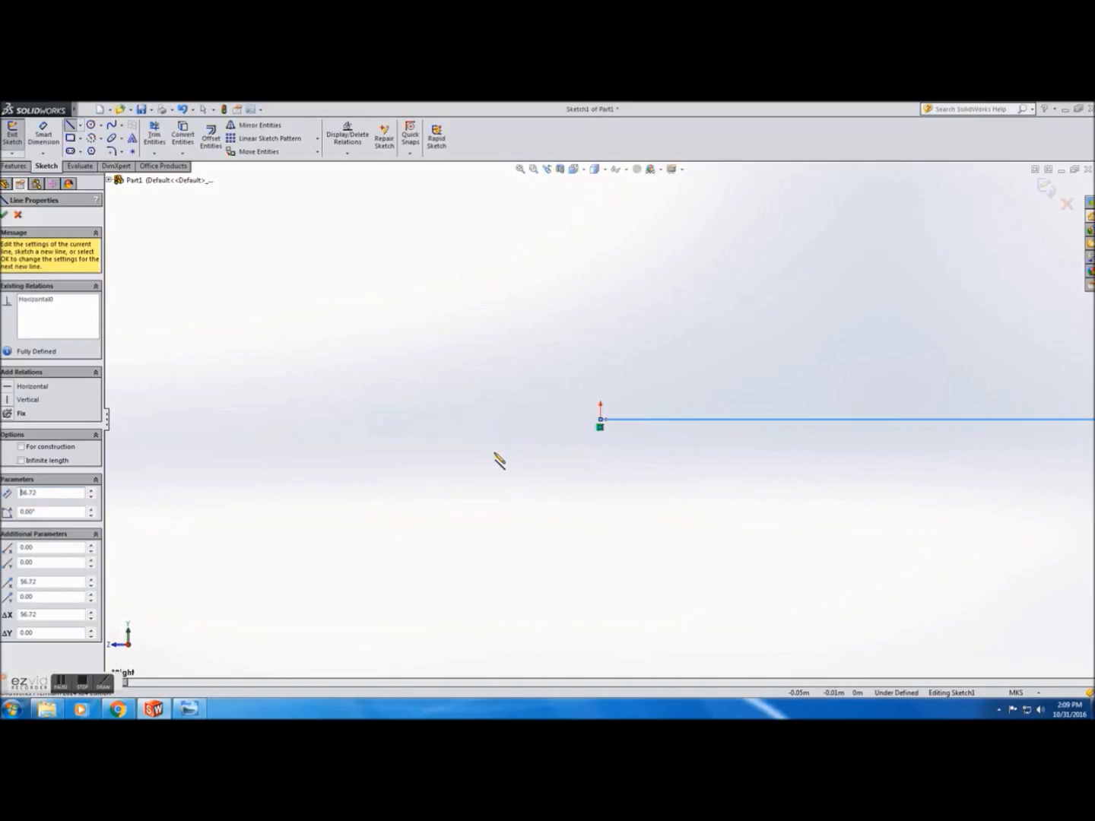
pyautogui.scroll(-15, 565, 441)
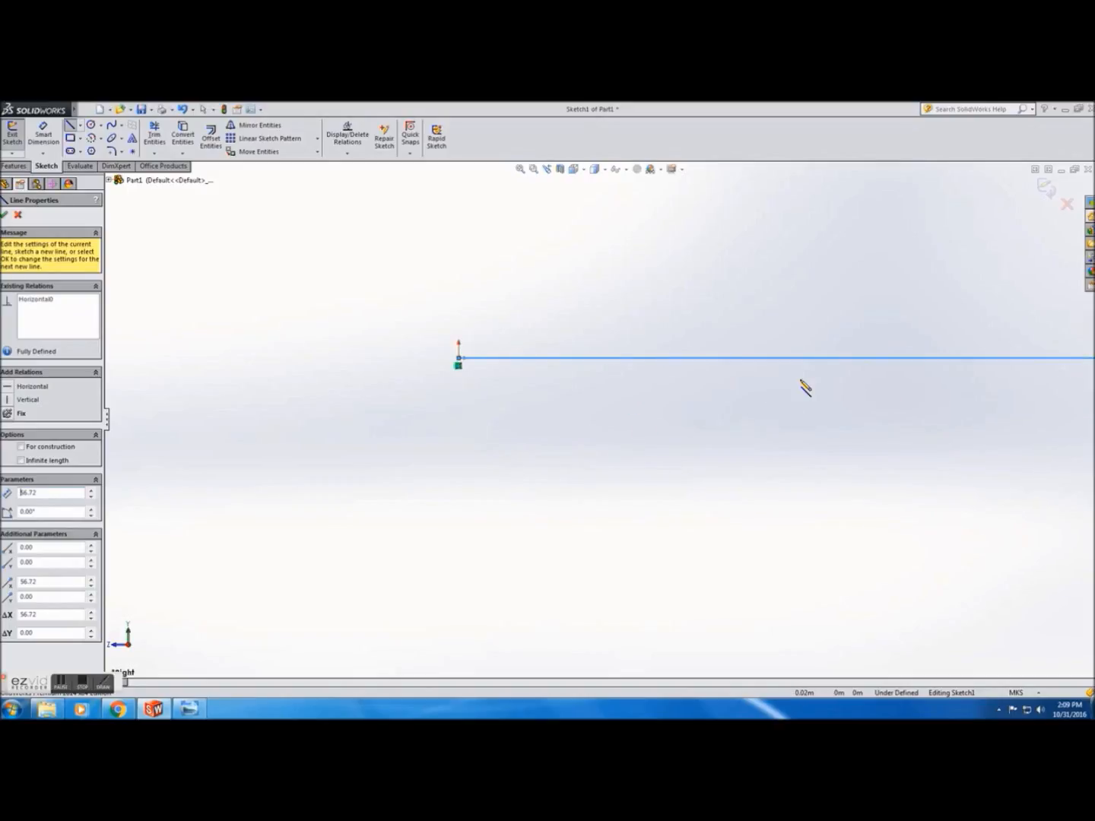
pyautogui.scroll(15, 601, 364)
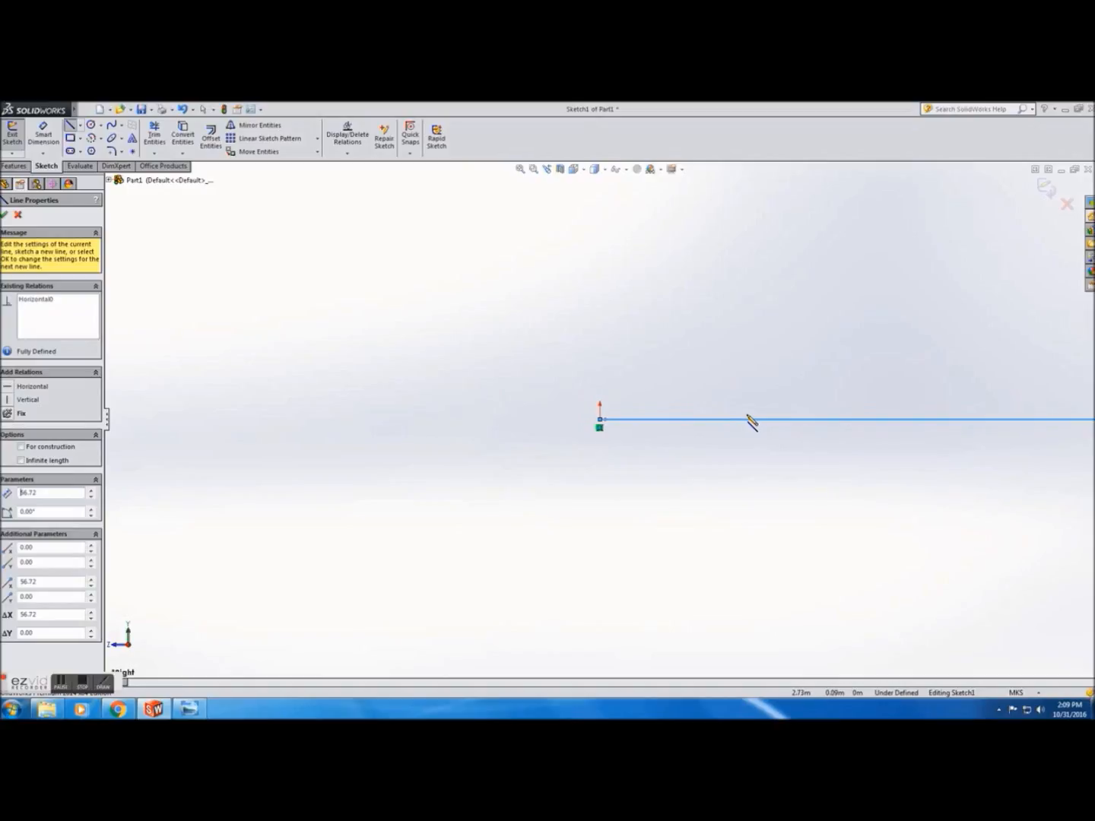
pyautogui.scroll(-3, 764, 420)
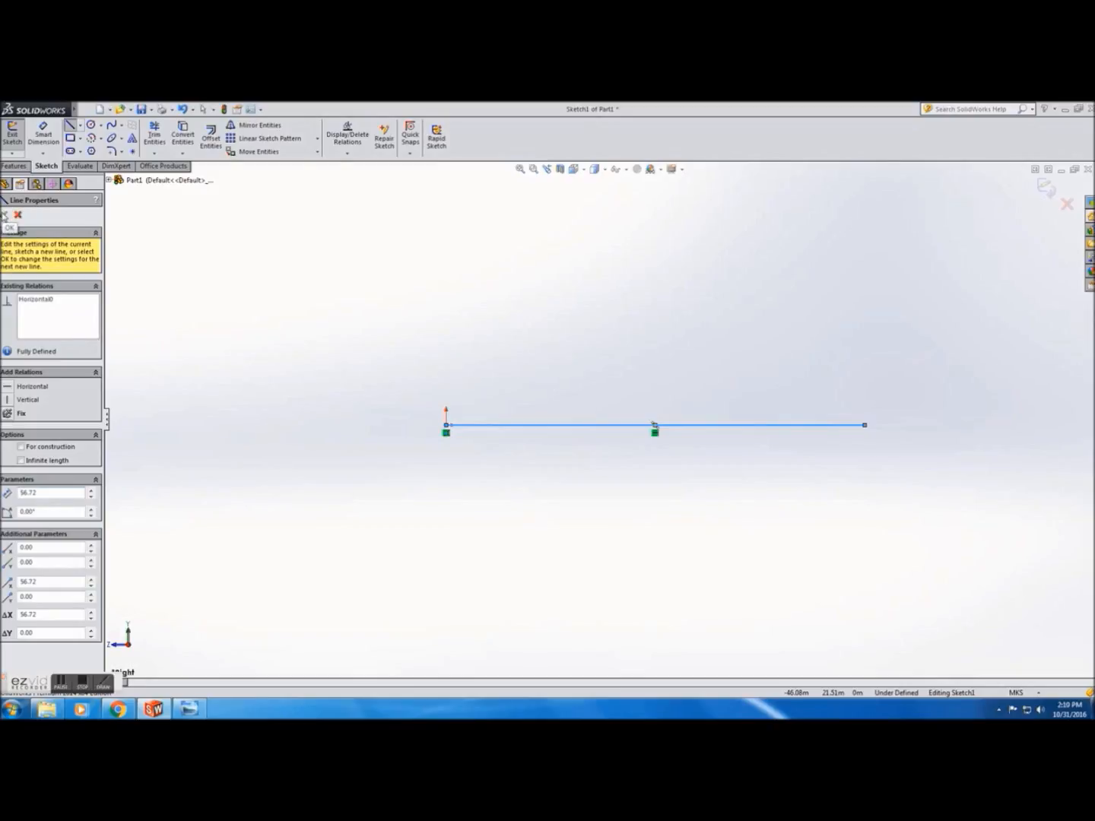
pyautogui.click(5, 215)
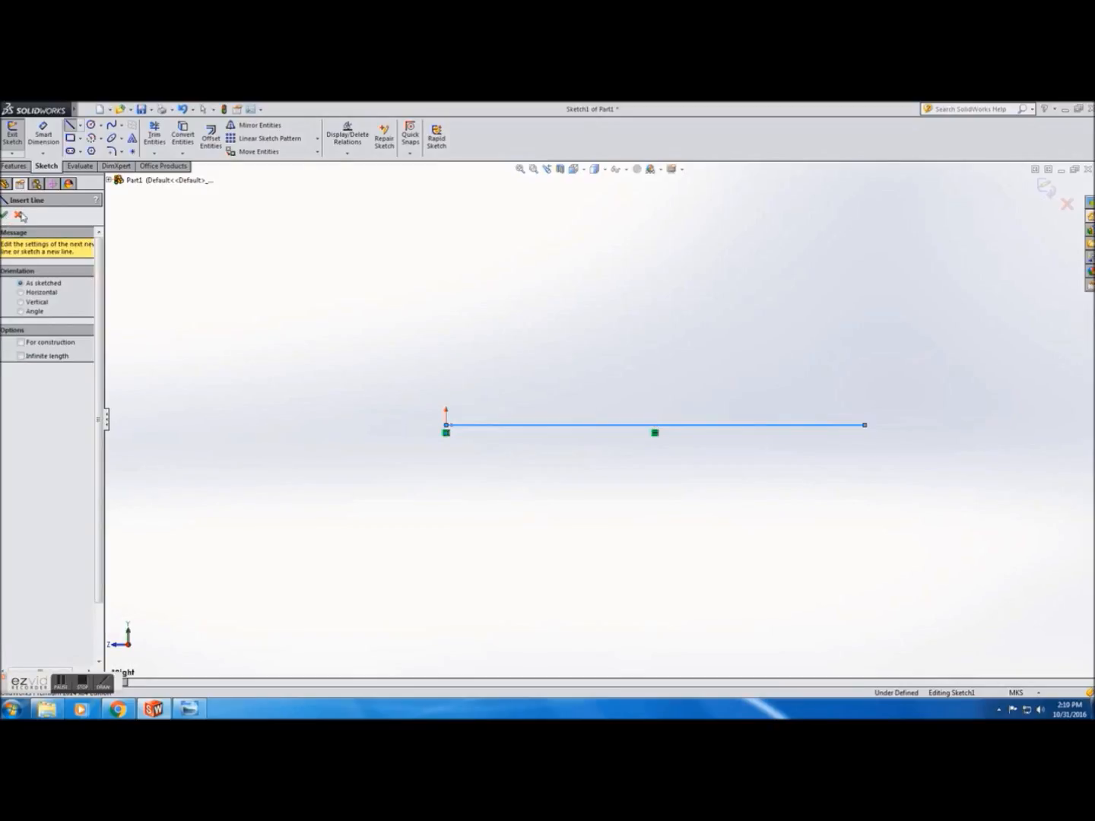
pyautogui.click(4, 215)
# Step: Rename the sketch on the Right Plane as "reference dimension line"
pyautogui.click(38, 302)
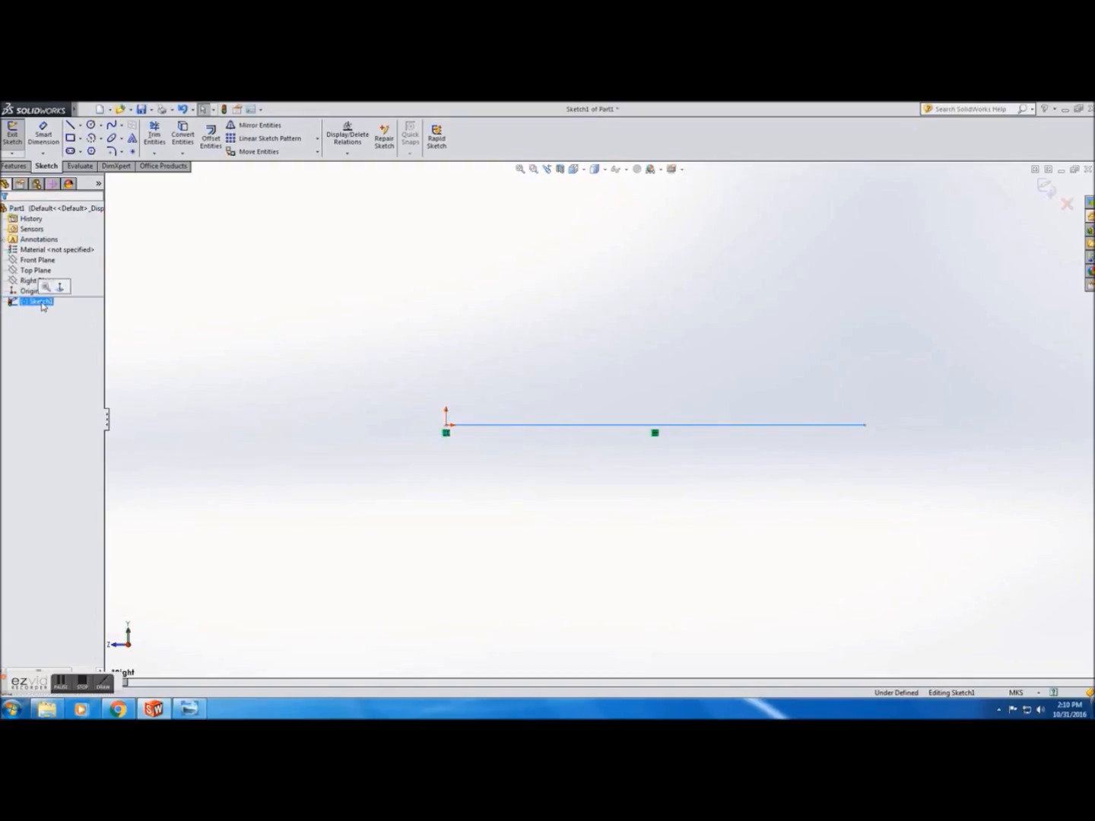
pyautogui.click(44, 302)
pyautogui.write('Guide')
pyautogui.press('BackSpace')
pyautogui.press('BackSpace')
pyautogui.press('BackSpace')
pyautogui.press('BackSpace')
pyautogui.press('BackSpace')
pyautogui.write('reference dimension line')
pyautogui.press('Return')
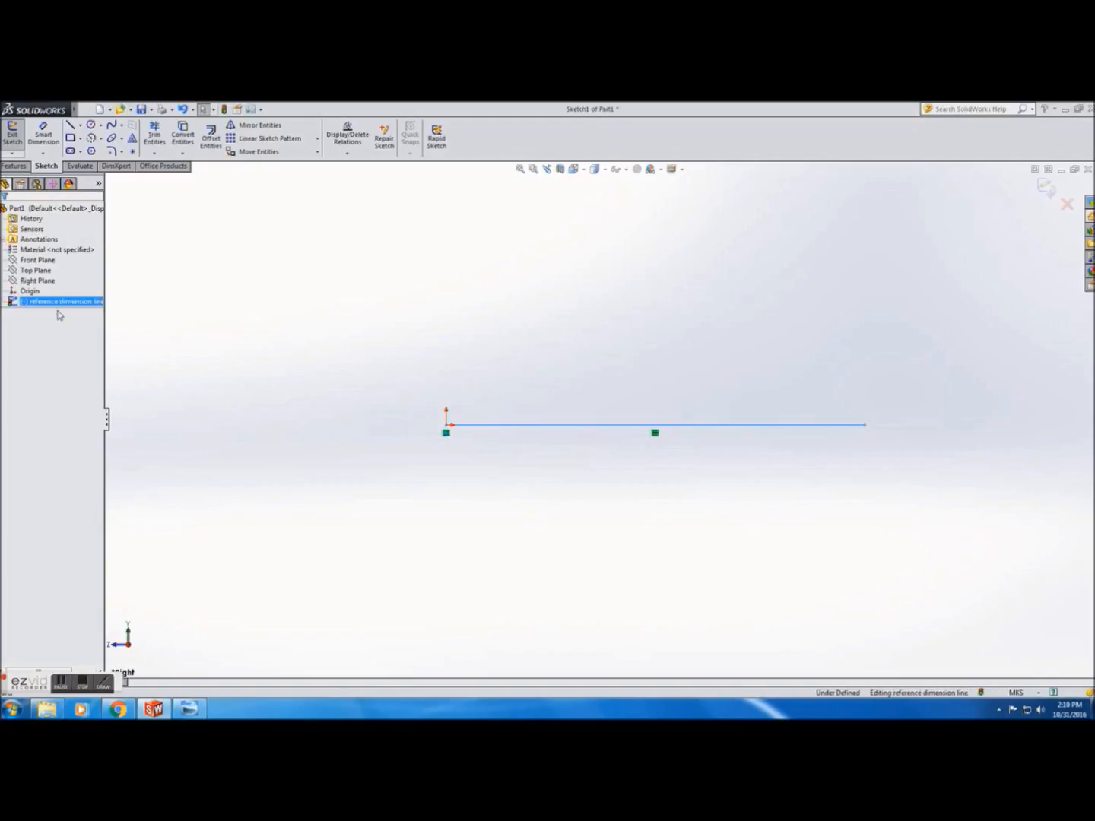
# Step: Extend the sketch's name to "reference dimension line right" and clear the selection
pyautogui.click(86, 305)
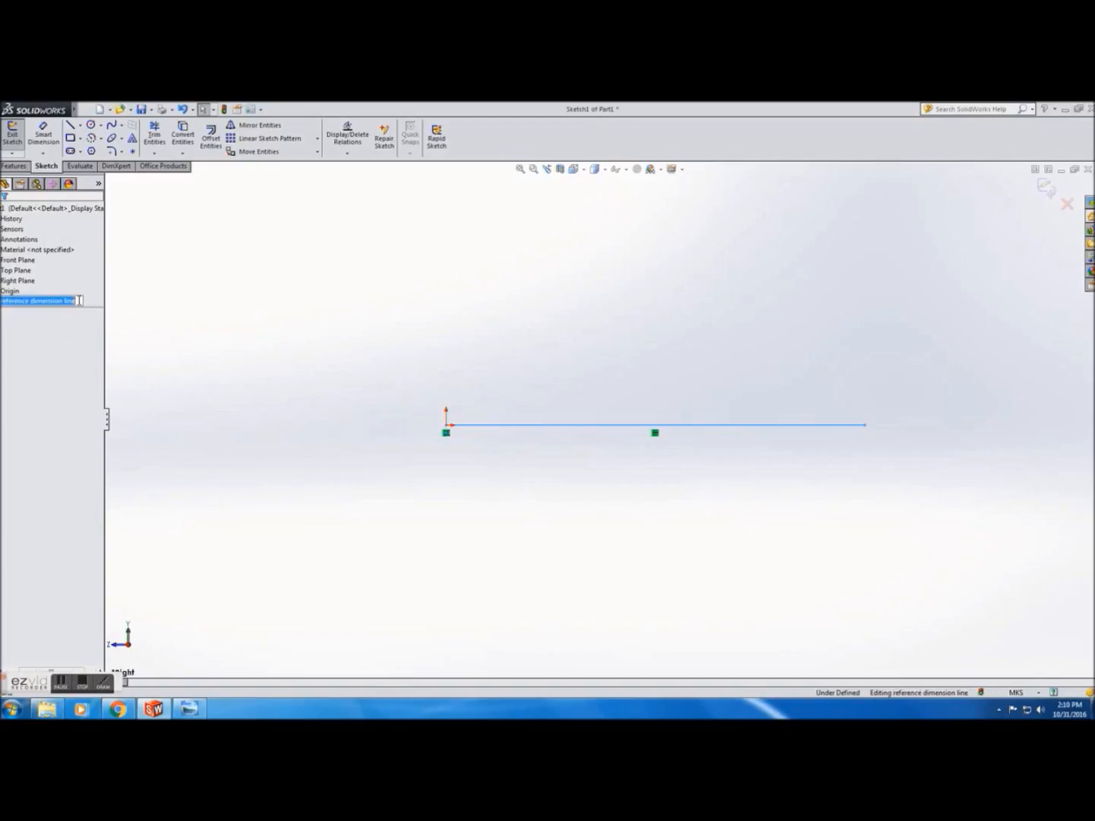
pyautogui.write('line right')
pyautogui.click(64, 327)
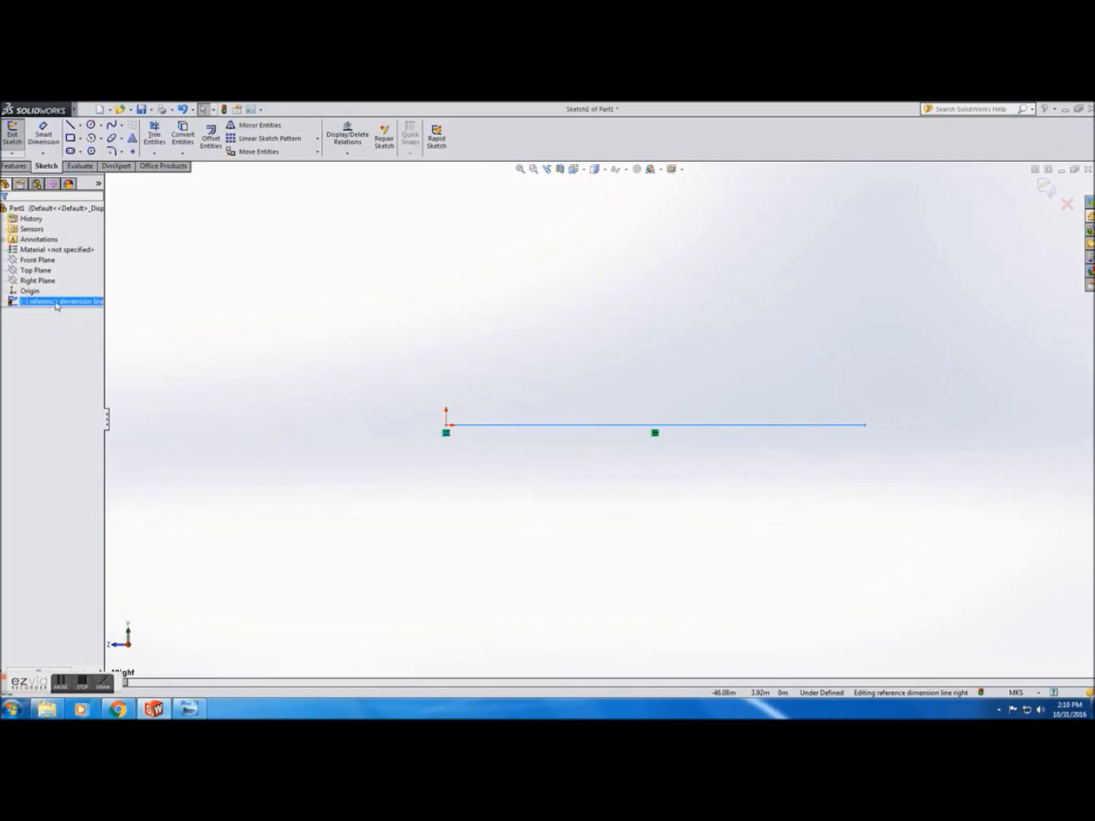
pyautogui.click(481, 343)
pyautogui.click(44, 262)
pyautogui.click(44, 271)
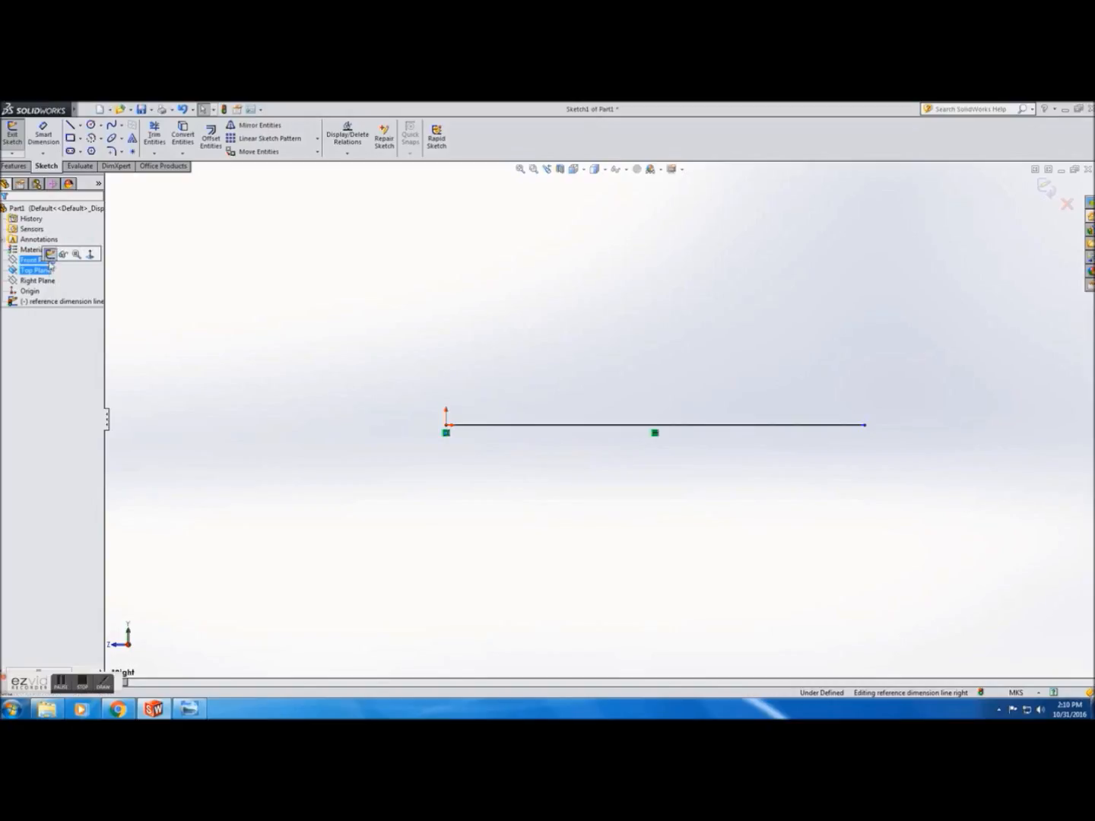
pyautogui.click(49, 255)
pyautogui.click(32, 271)
pyautogui.click(40, 254)
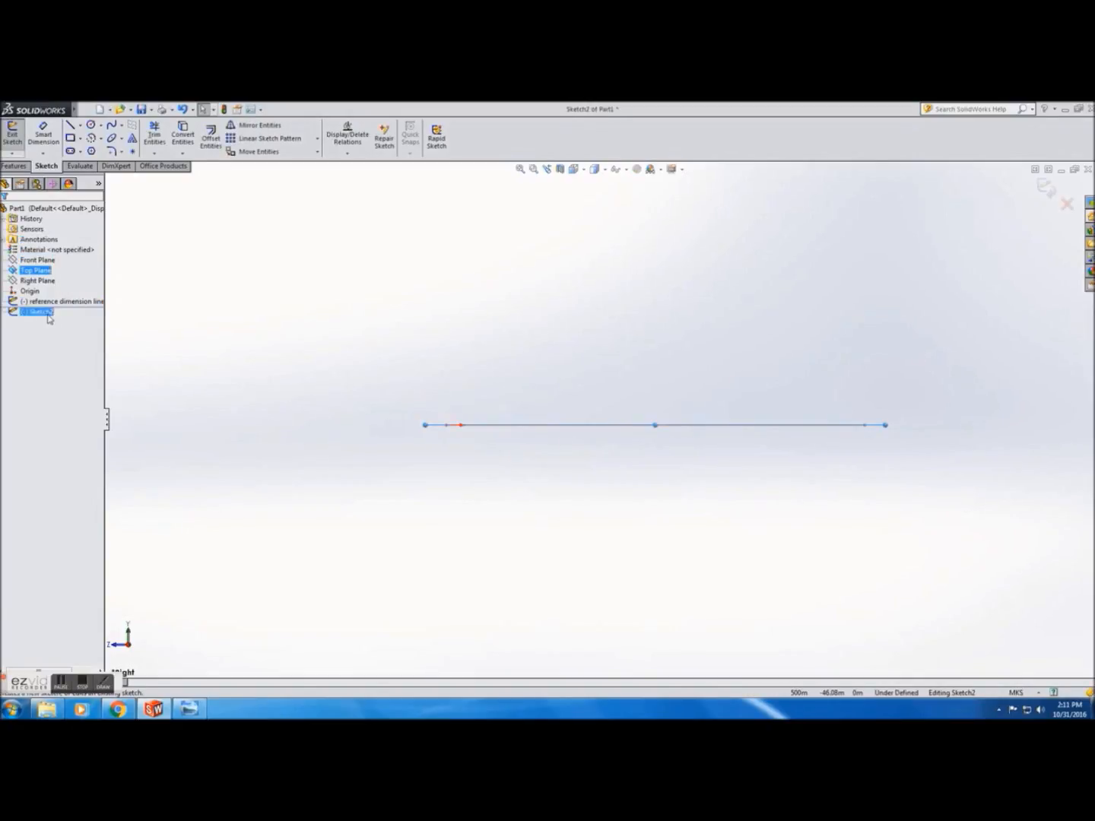
pyautogui.press('l')
pyautogui.scroll(-10, 438, 431)
pyautogui.scroll(3, 587, 416)
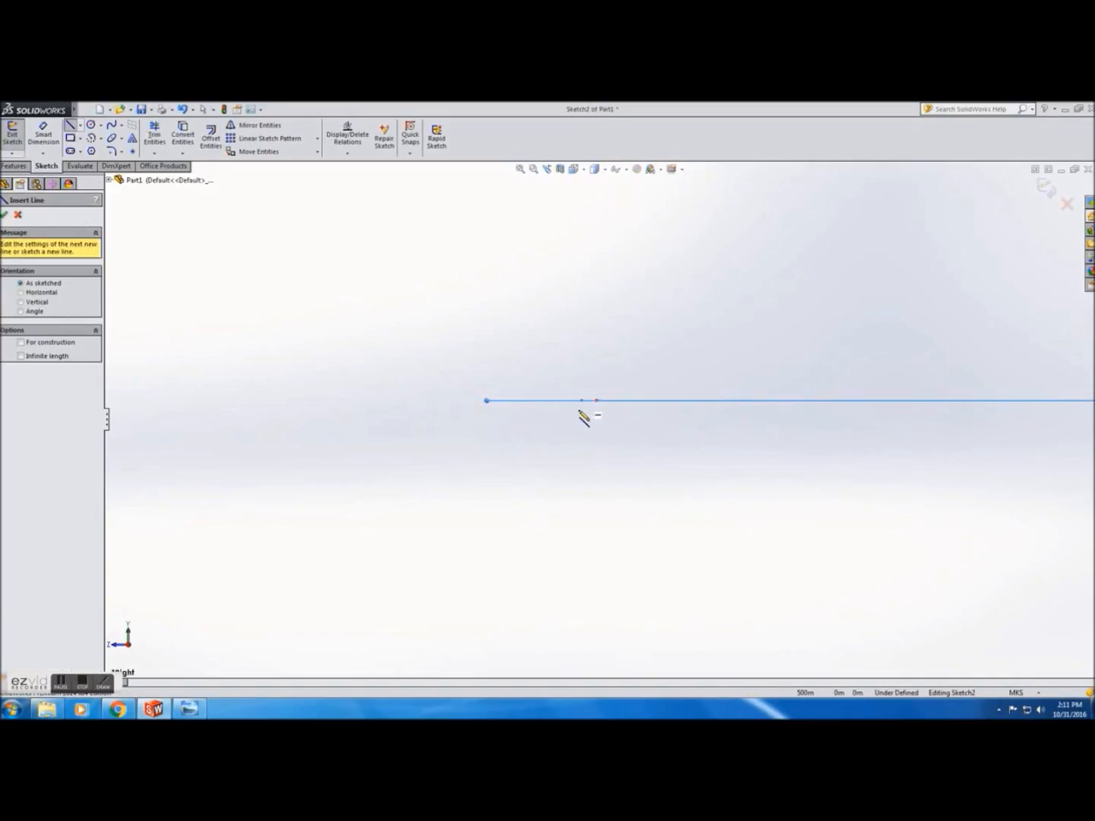
pyautogui.press('Escape')
pyautogui.click(38, 262)
# Step: Sketch a vertical line on the Top Plane from the origin to the far end of the existing reference line, and exit the sketch
pyautogui.click(37, 271)
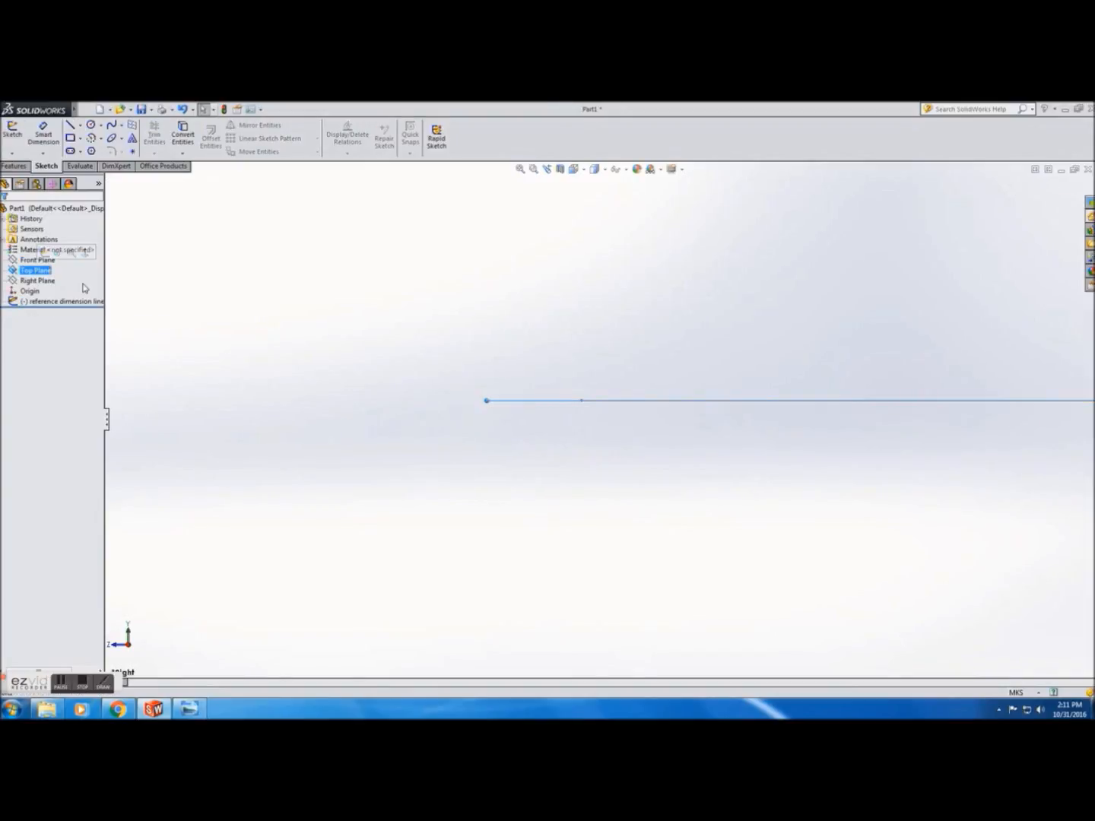
pyautogui.click(578, 170)
pyautogui.click(590, 189)
pyautogui.click(578, 171)
pyautogui.click(631, 198)
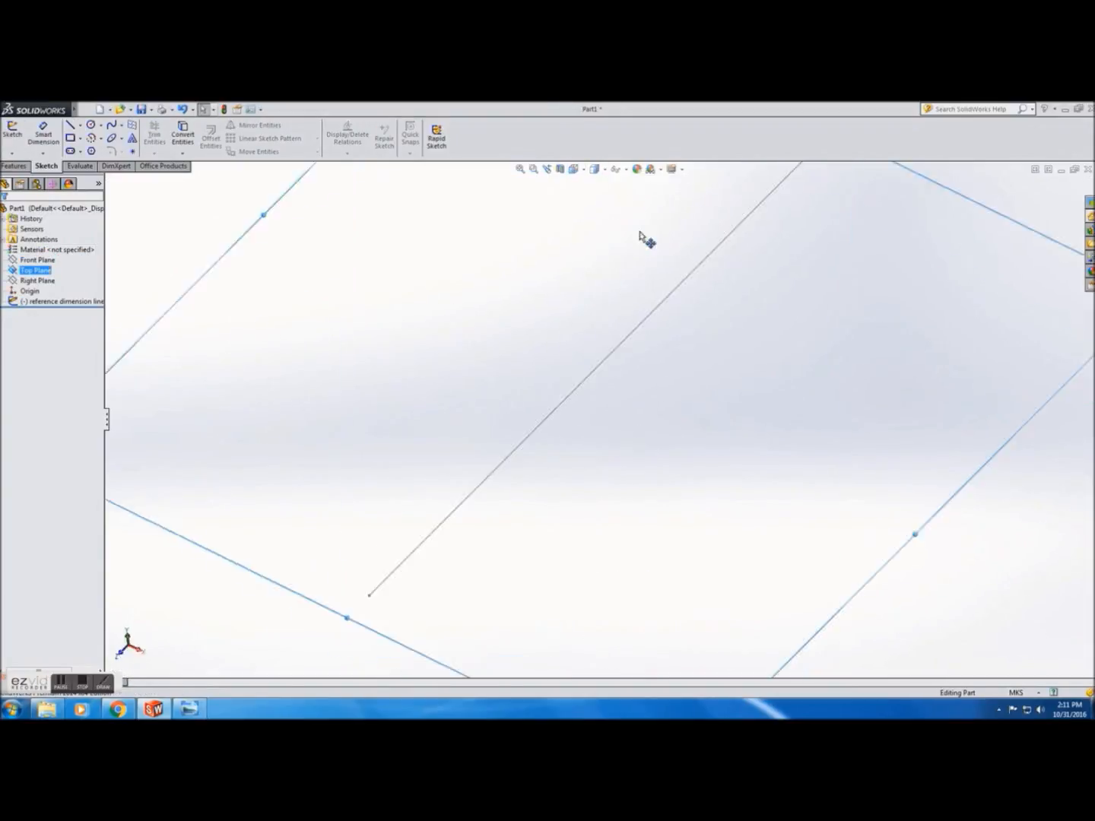
pyautogui.click(578, 171)
pyautogui.click(588, 198)
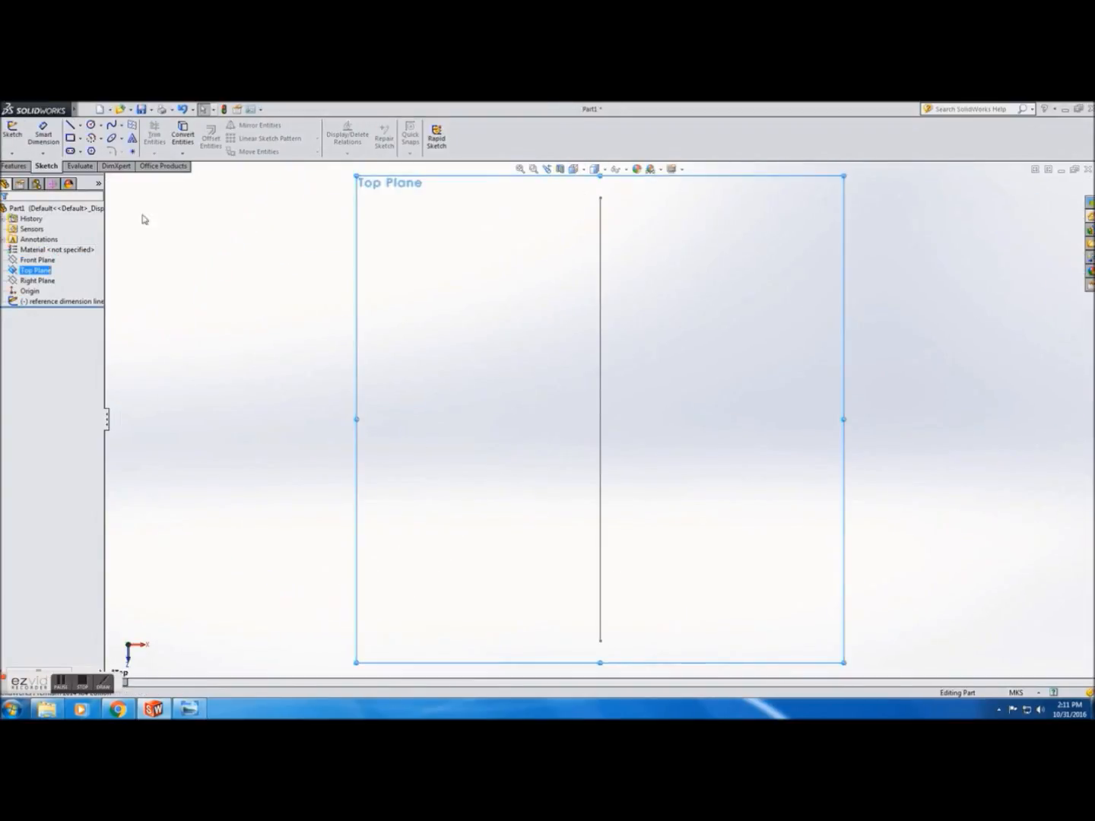
pyautogui.click(12, 130)
pyautogui.click(69, 125)
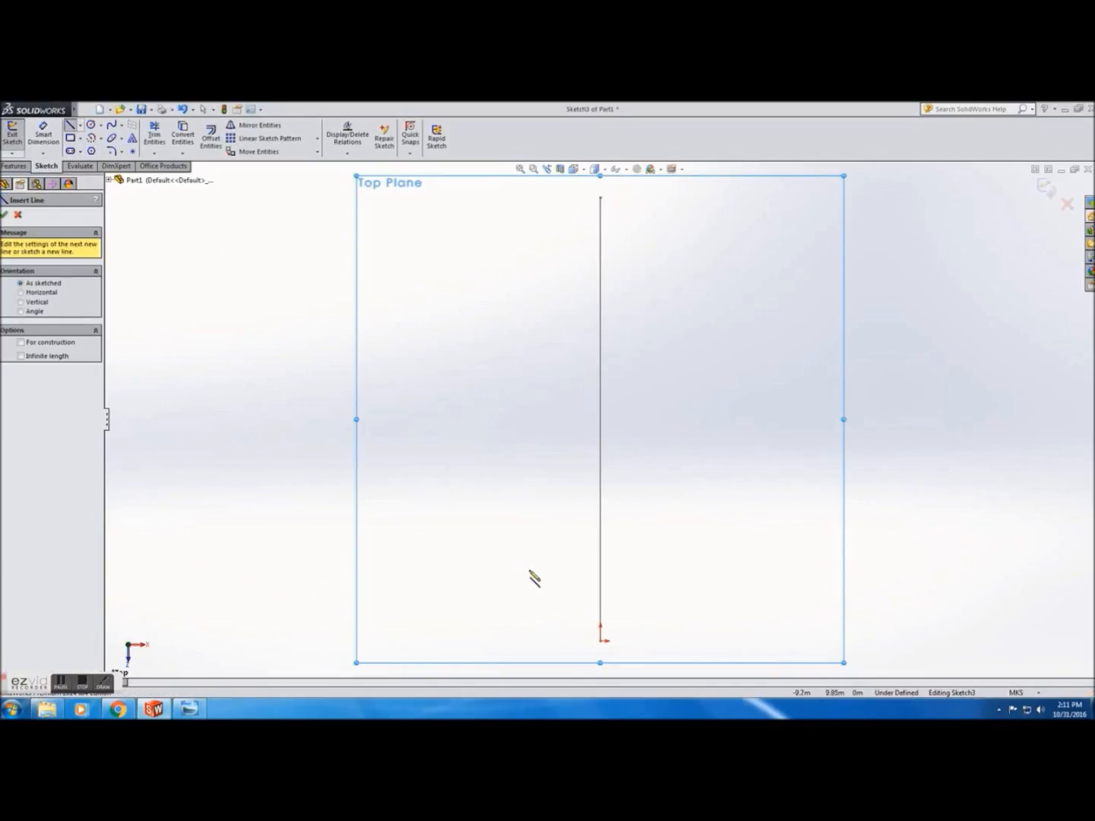
pyautogui.click(600, 646)
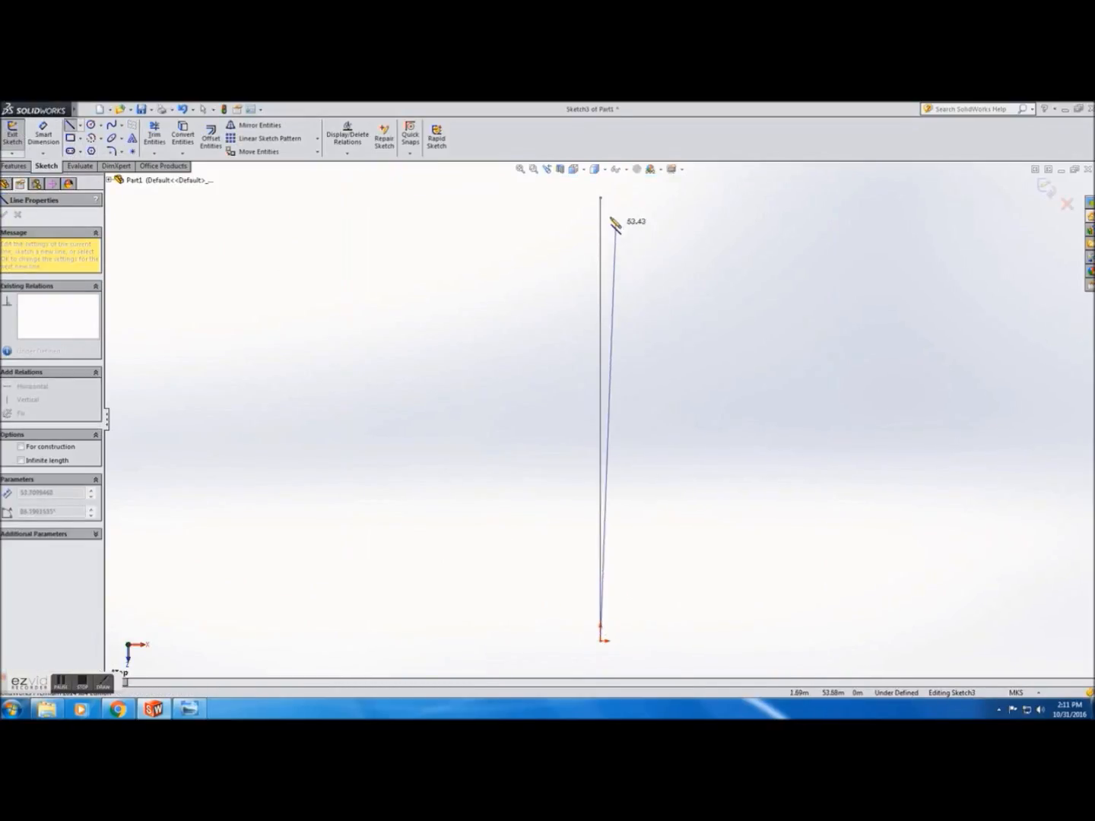
pyautogui.click(601, 200)
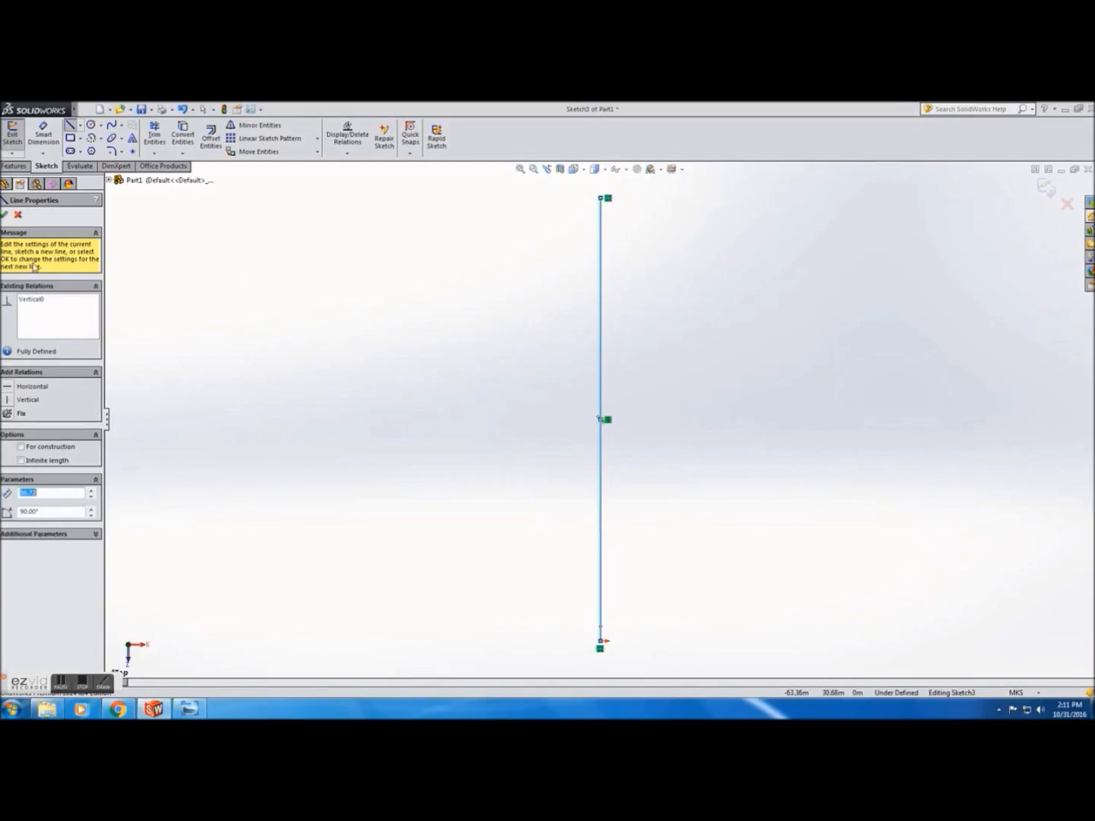
pyautogui.click(5, 216)
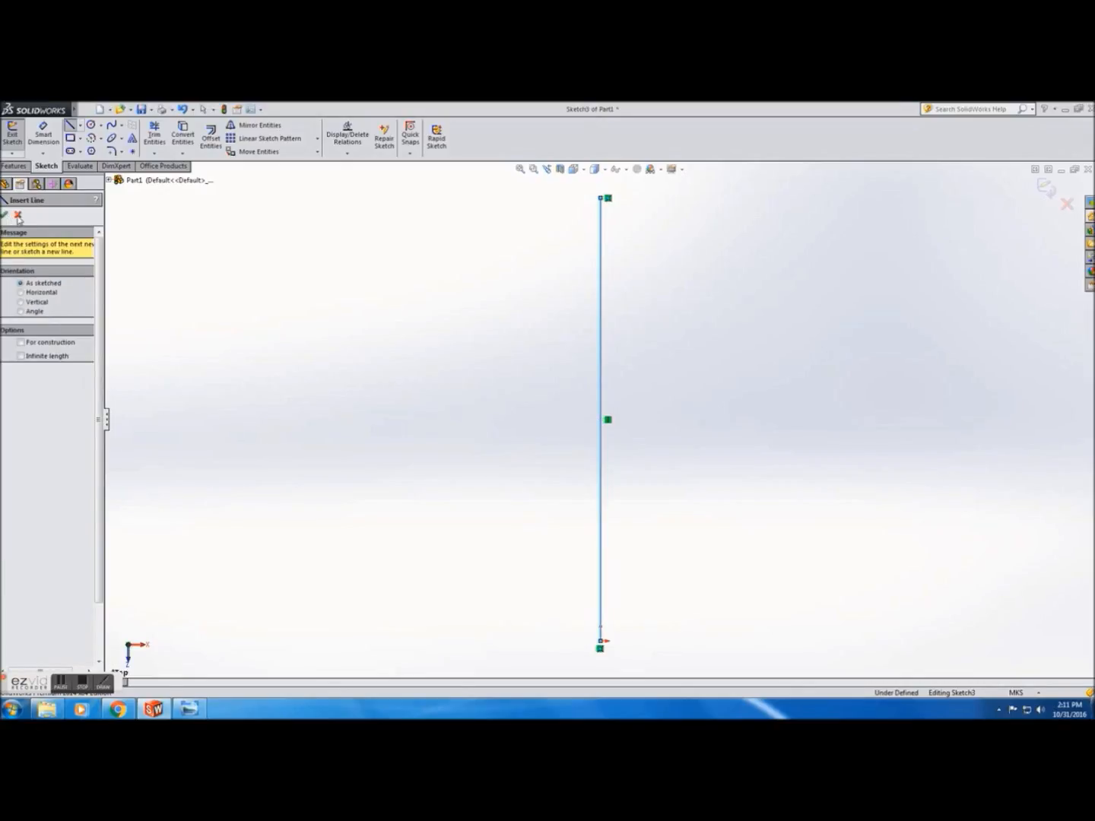
pyautogui.click(18, 216)
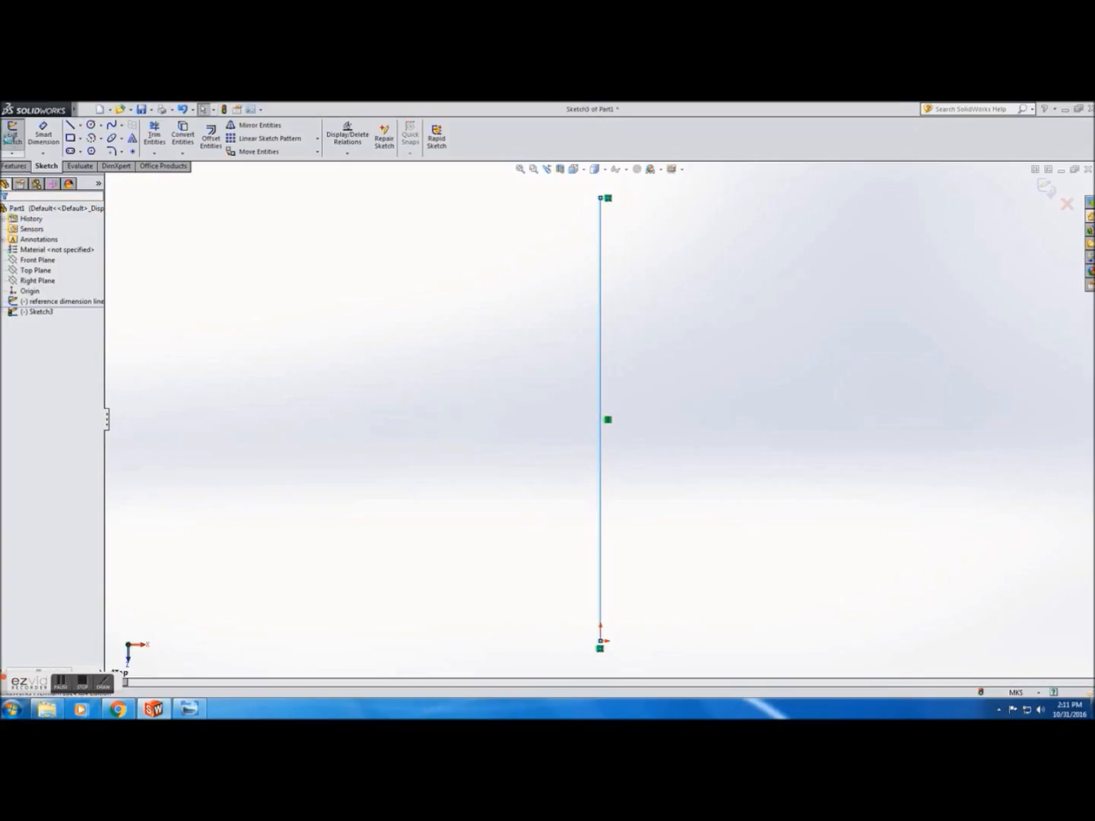
pyautogui.click(13, 136)
# Step: Rename the new sketch as "reference dimension line top" and widen the feature tree to fit the full names
pyautogui.click(44, 312)
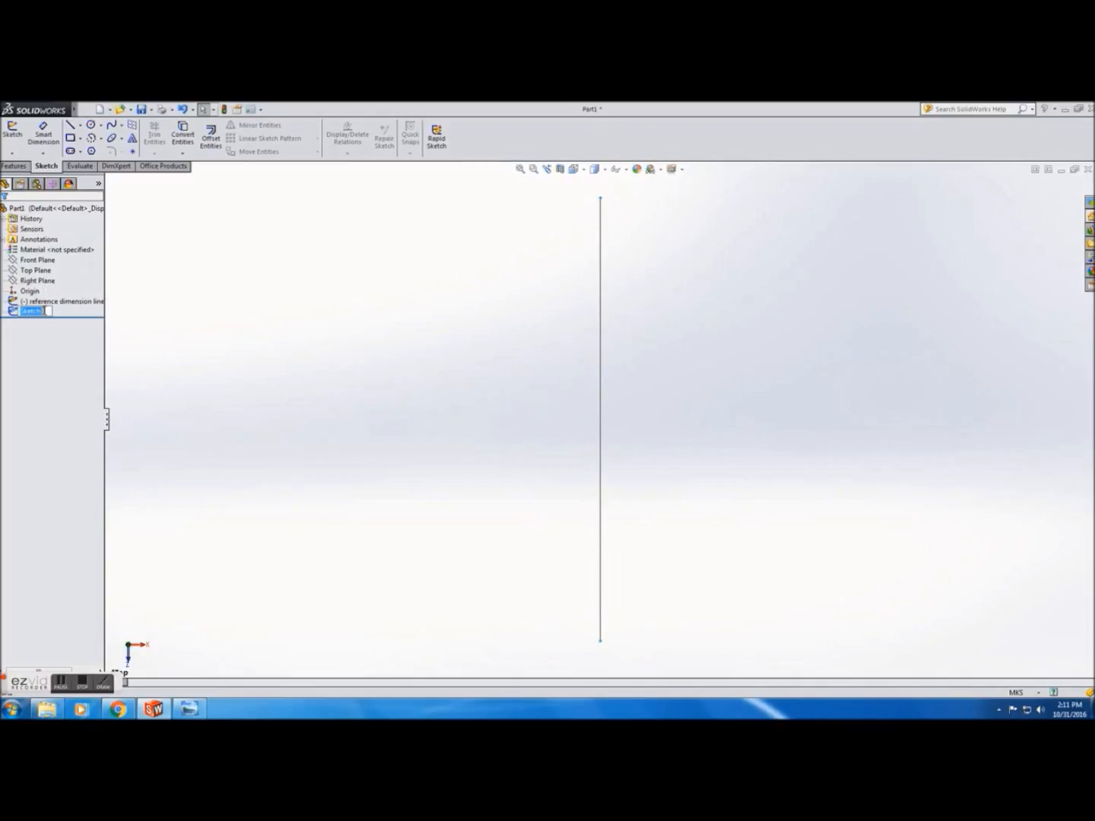
pyautogui.write('(eference dimension lo')
pyautogui.write('ne')
pyautogui.press('Return')
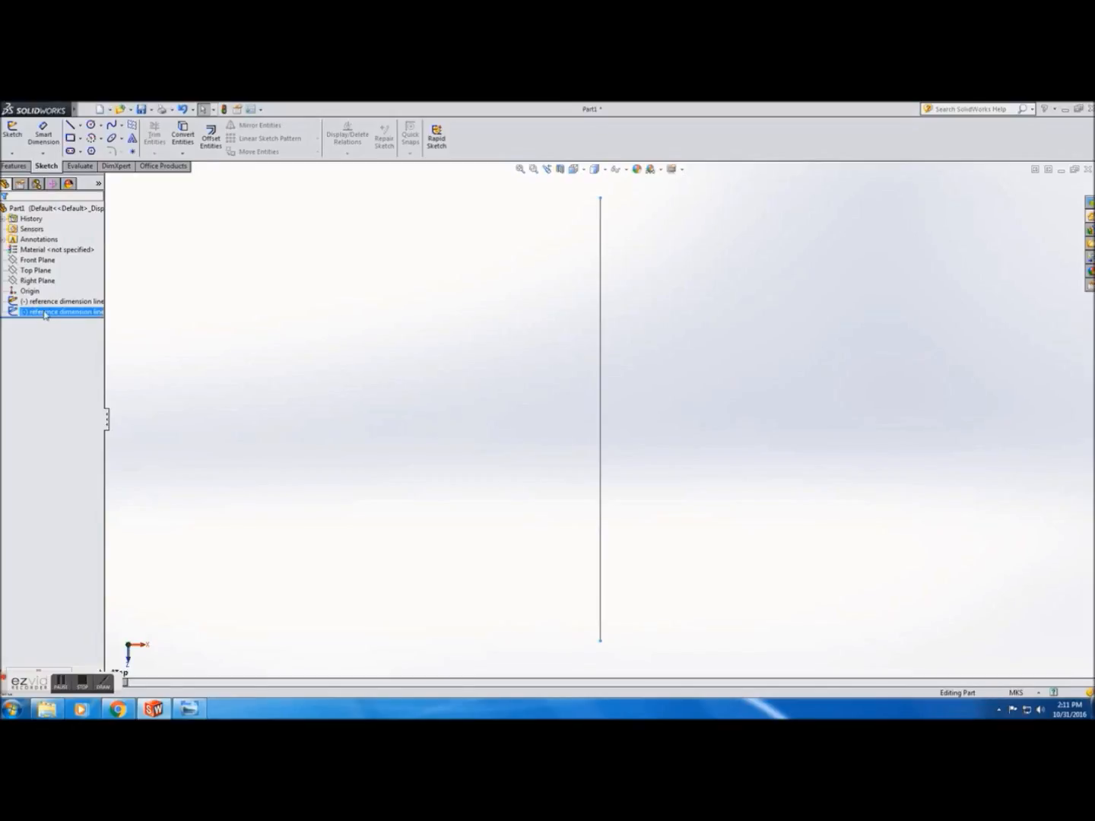
pyautogui.moveTo(109, 420); pyautogui.dragTo(129, 423)
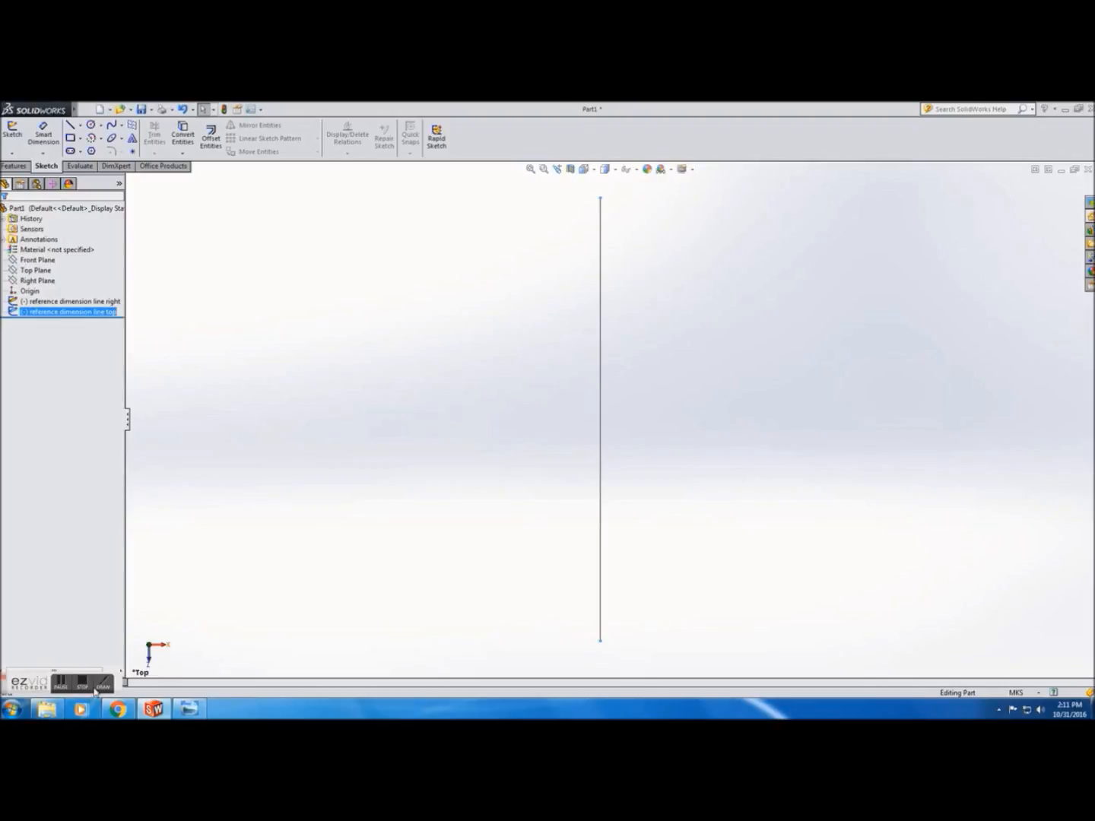
# Step: Look up the wingspan in the Specs image and draw a horizontal line about 16 m long from the origin in the top reference sketch
pyautogui.click(189, 709)
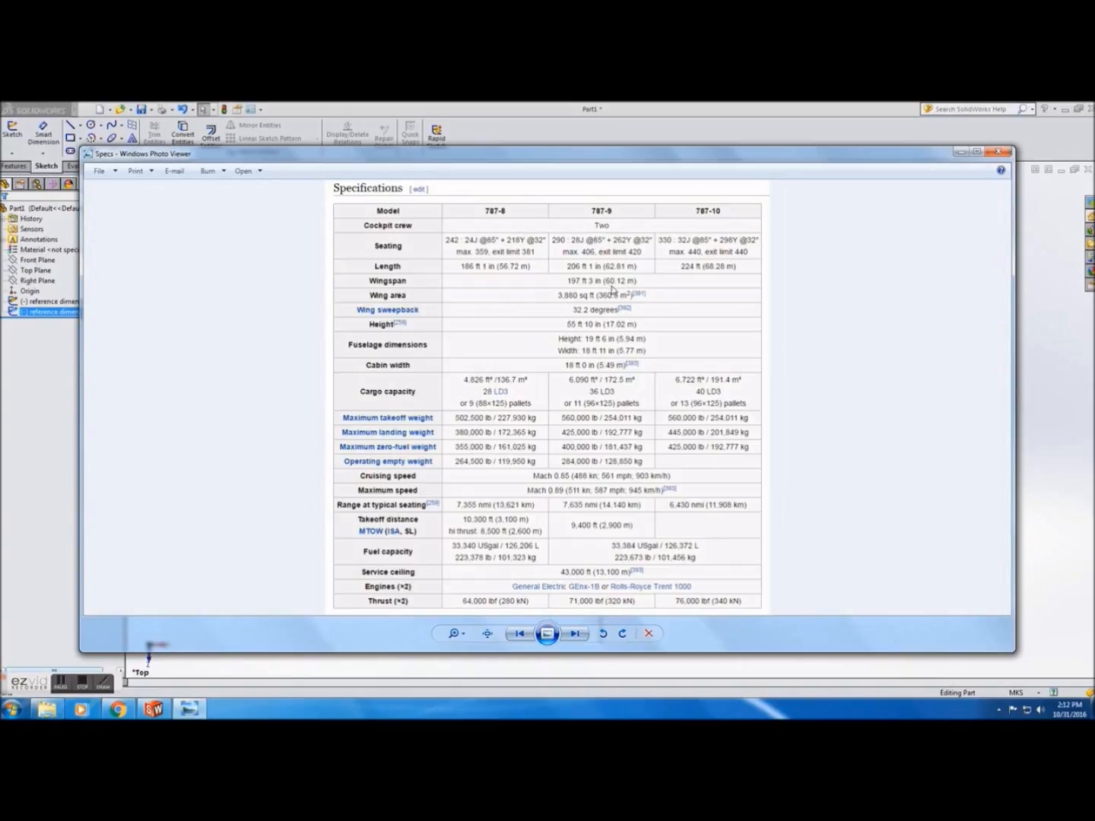
pyautogui.click(960, 152)
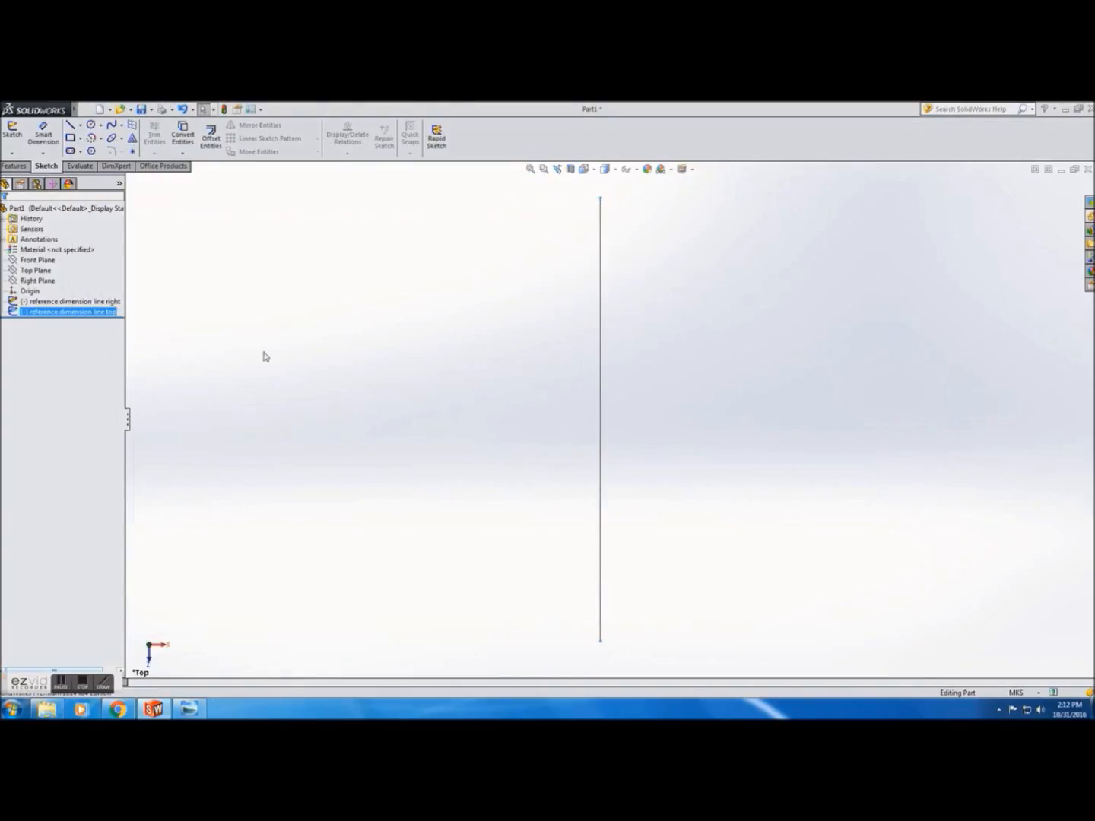
pyautogui.click(69, 126)
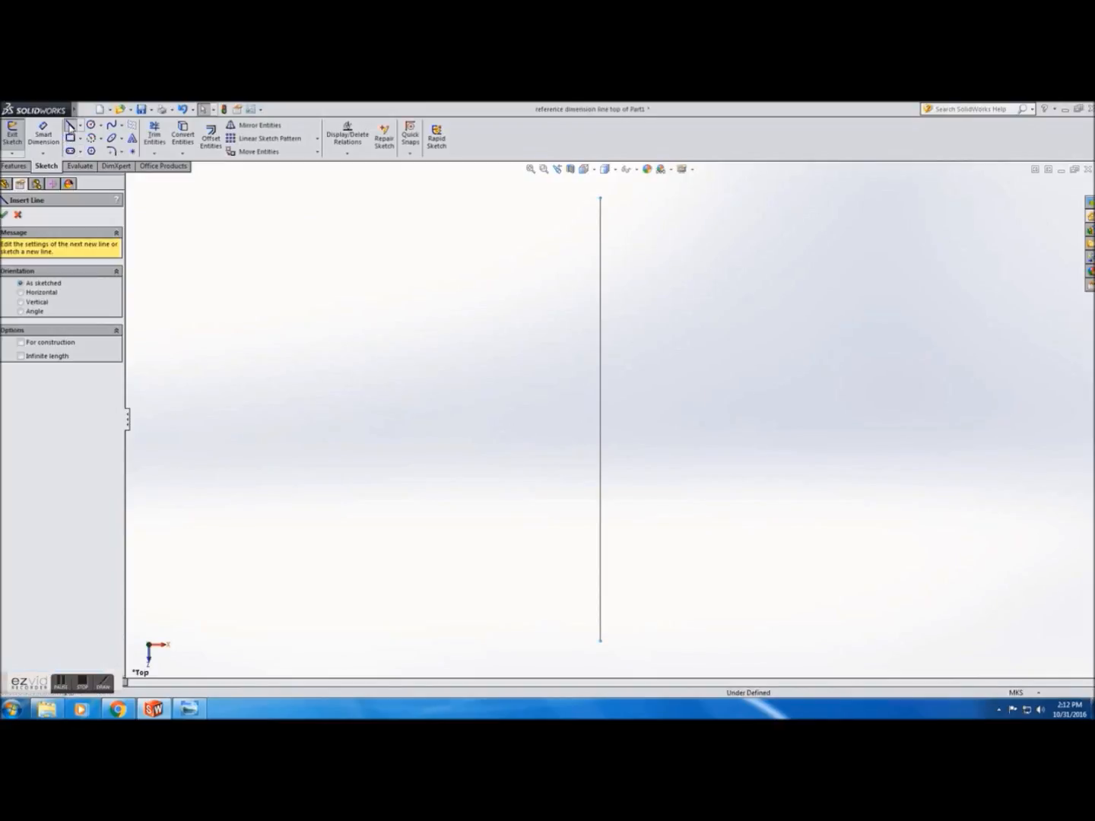
pyautogui.click(606, 650)
pyautogui.doubleClick(728, 641)
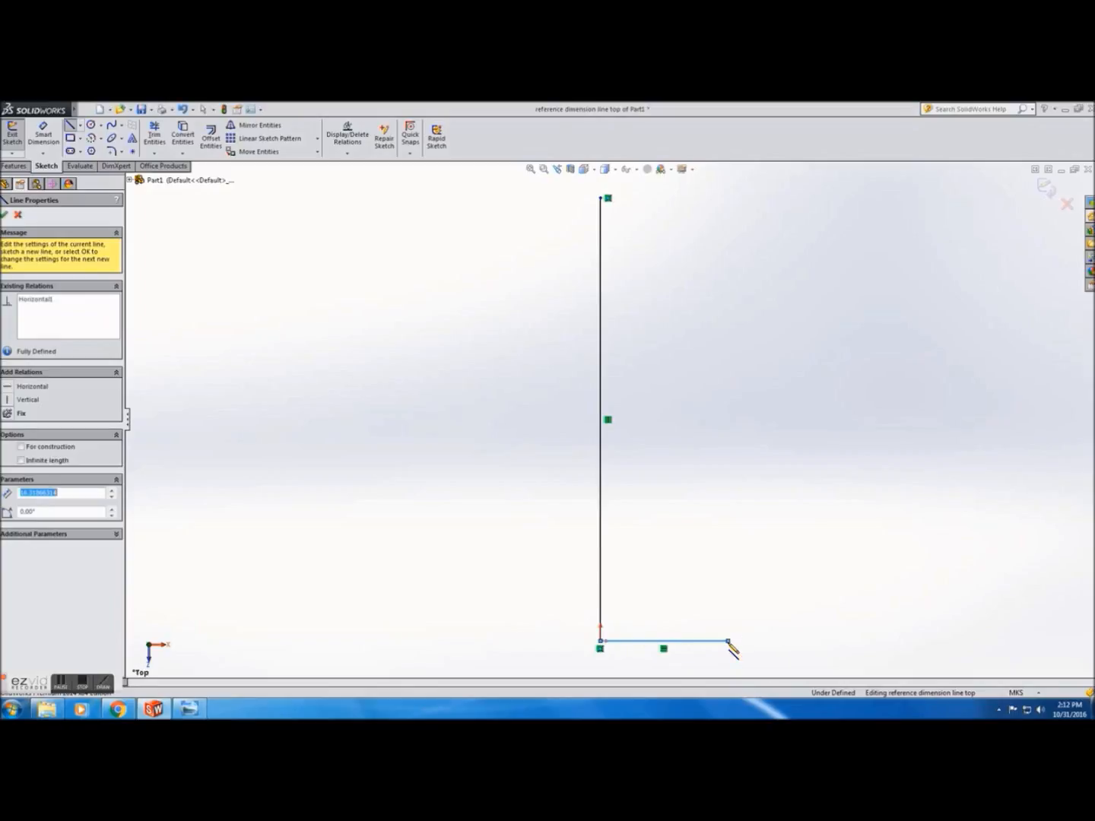
# Step: Set the horizontal line's length to 30.06 m and recheck the wingspan in the Specs image
pyautogui.moveTo(72, 493); pyautogui.dragTo(23, 492)
pyautogui.write('30')
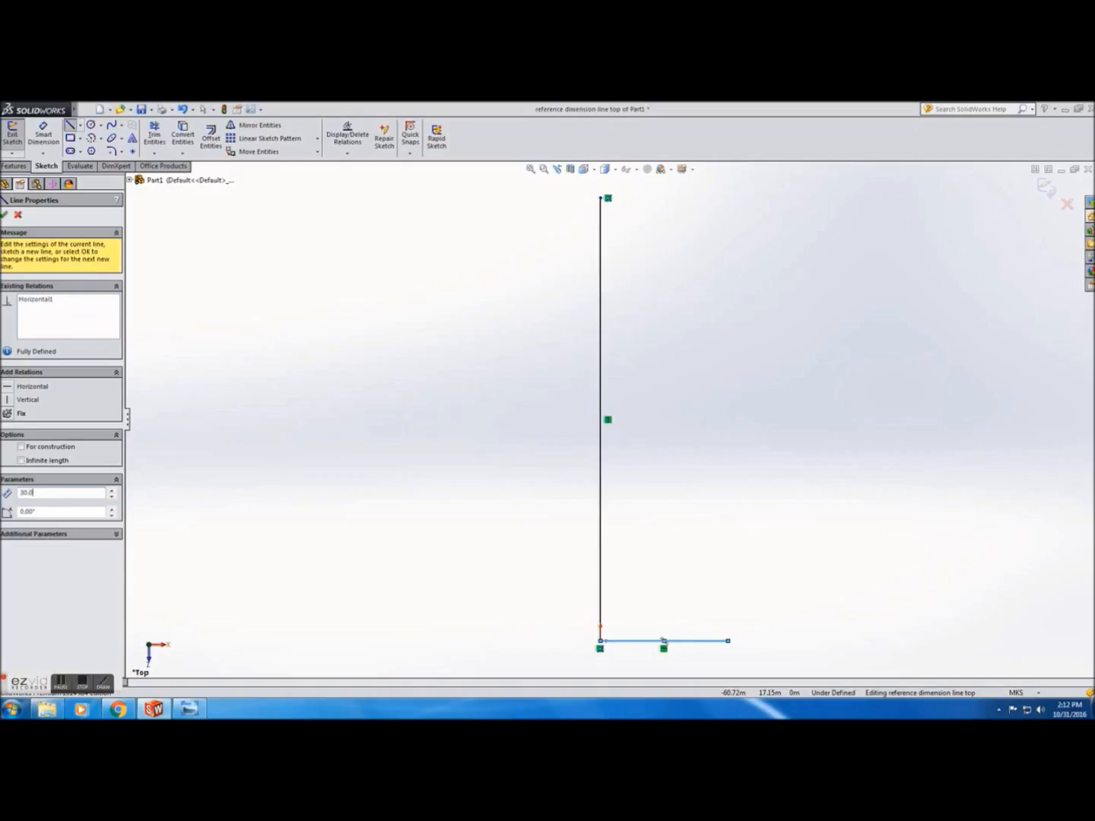
pyautogui.press('Return')
pyautogui.click(188, 708)
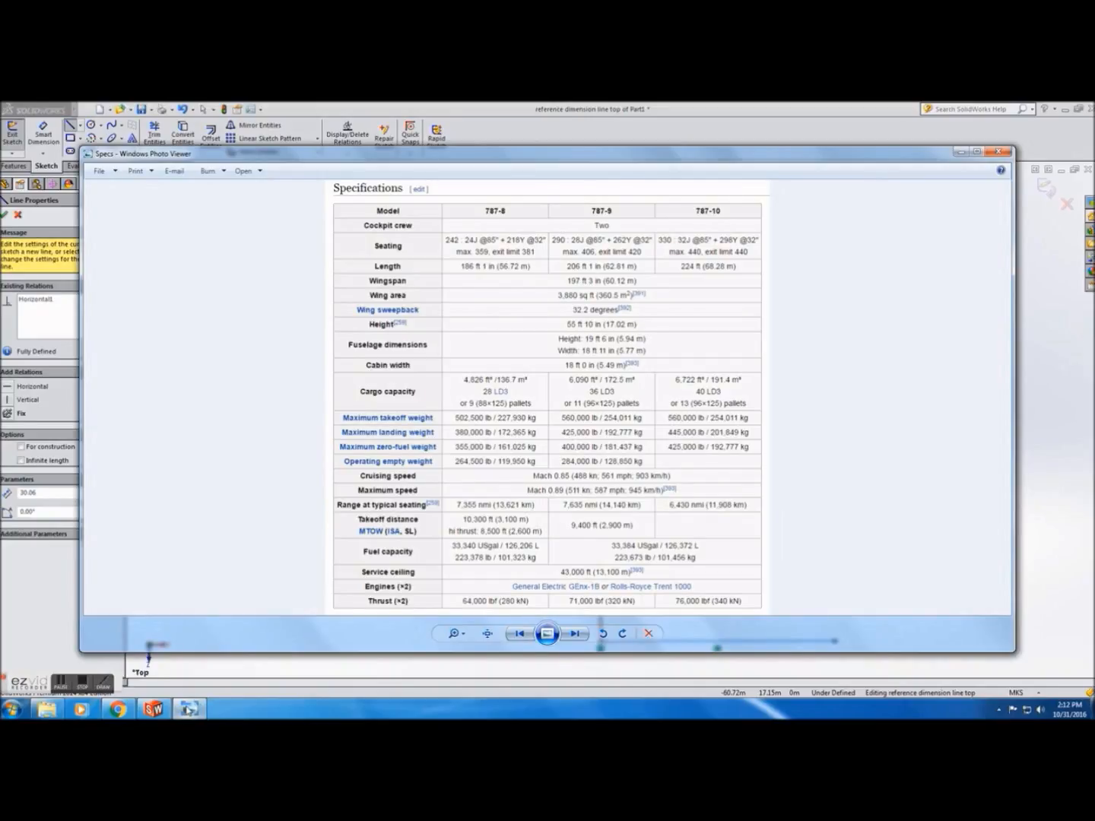
pyautogui.click(188, 709)
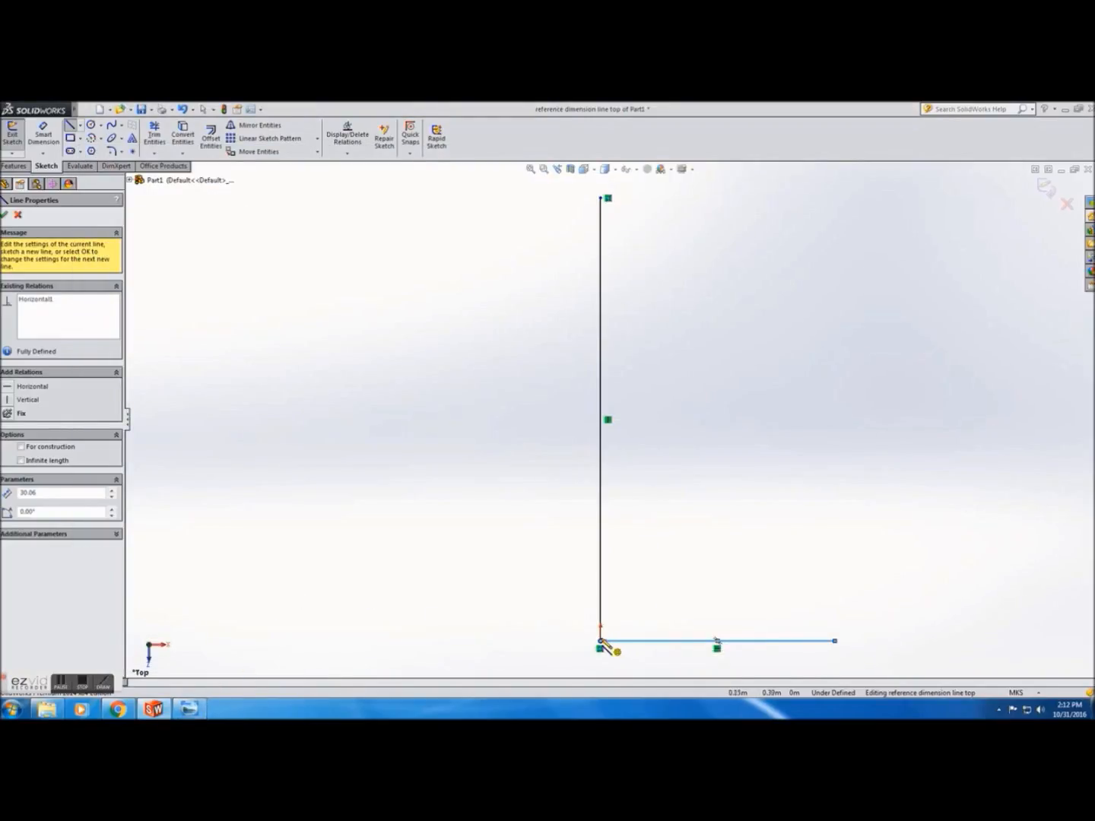
# Step: Draw a second horizontal line from the origin in the opposite direction and set its length to 30.06 m
pyautogui.click(511, 641)
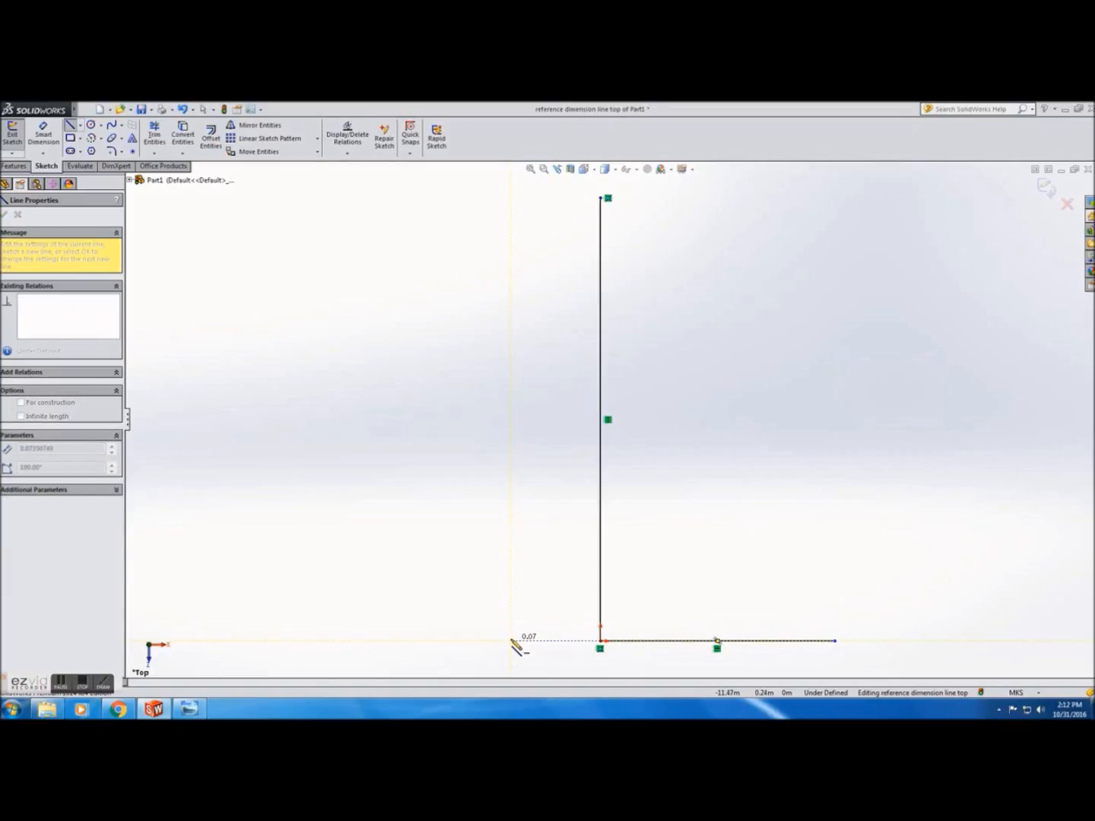
pyautogui.press('Escape')
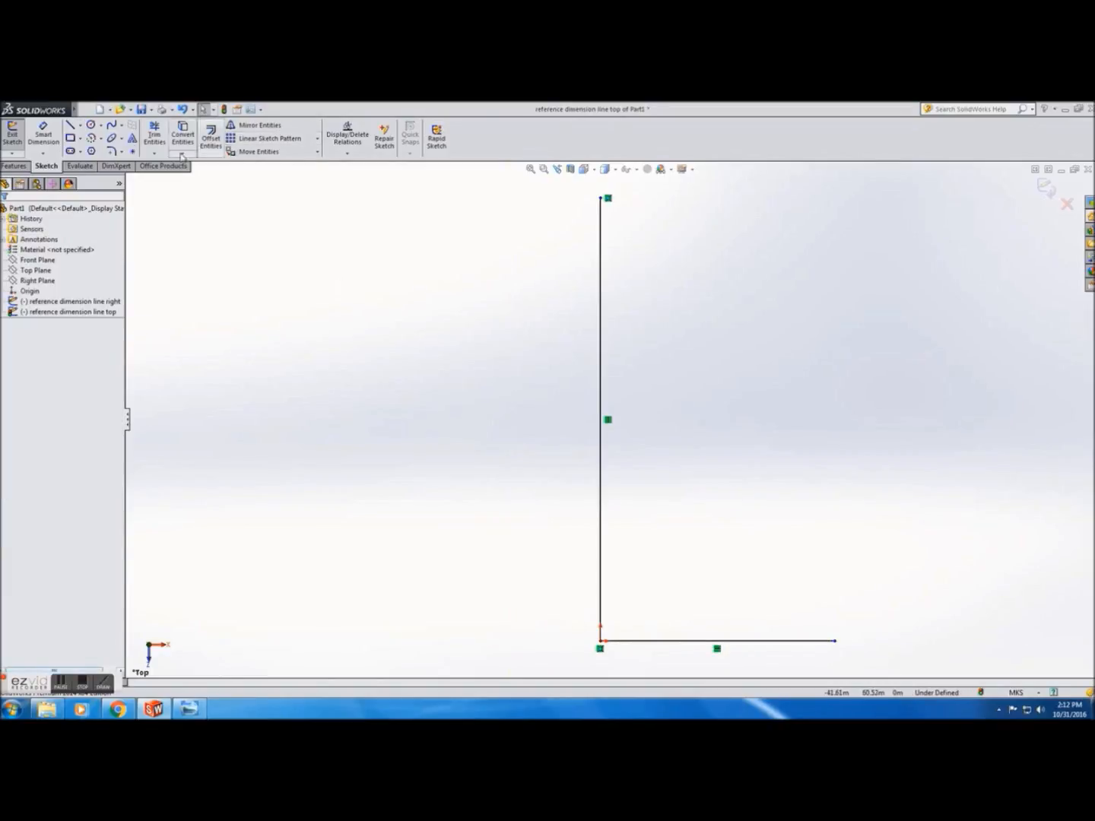
pyautogui.click(70, 126)
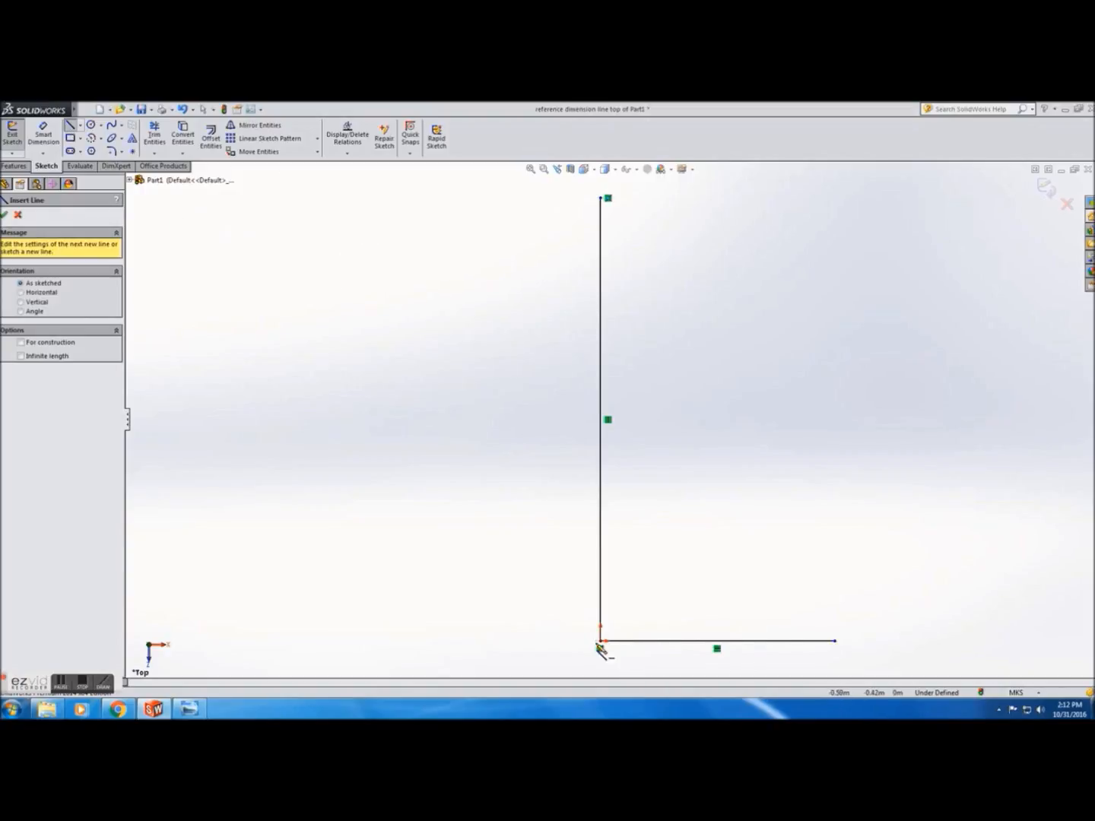
pyautogui.moveTo(600, 643); pyautogui.dragTo(539, 641)
pyautogui.write('30')
pyautogui.press('Return')
# Step: Close the rectangle with two side lines and a far edge level with the fuselage line's end, and exit the sketch in isometric view
pyautogui.click(366, 198)
pyautogui.click(834, 197)
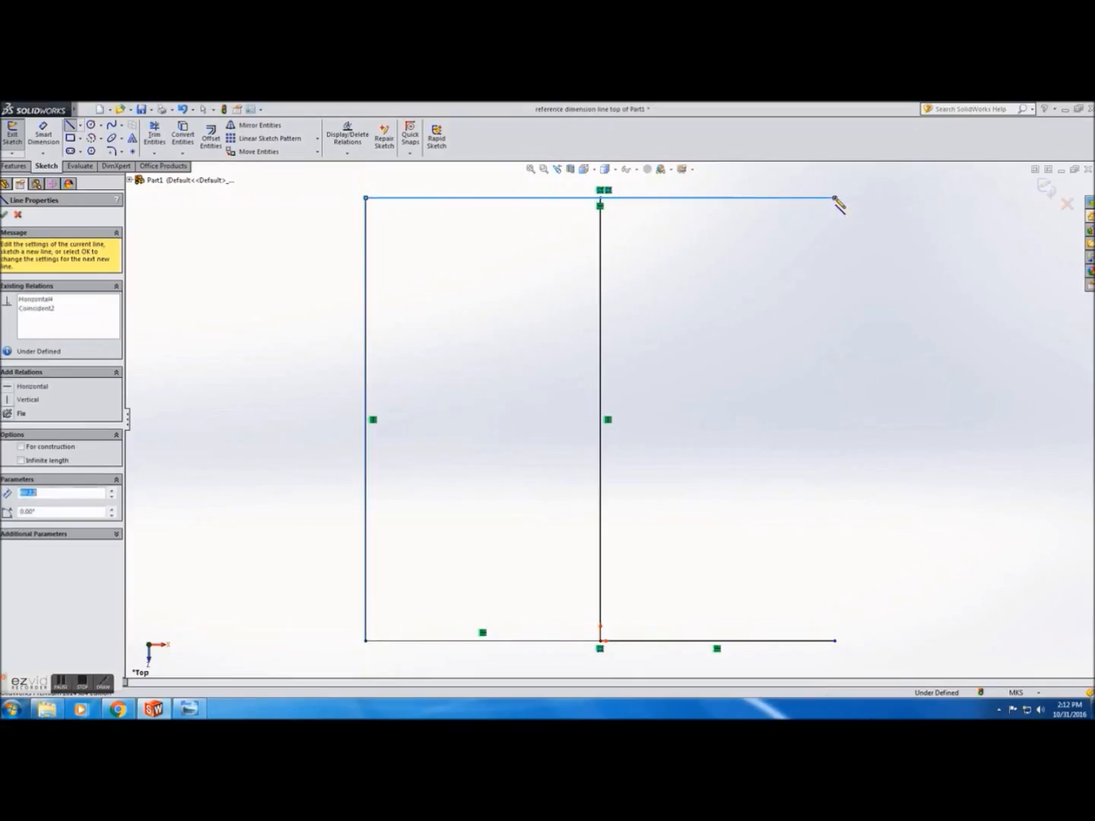
pyautogui.click(835, 641)
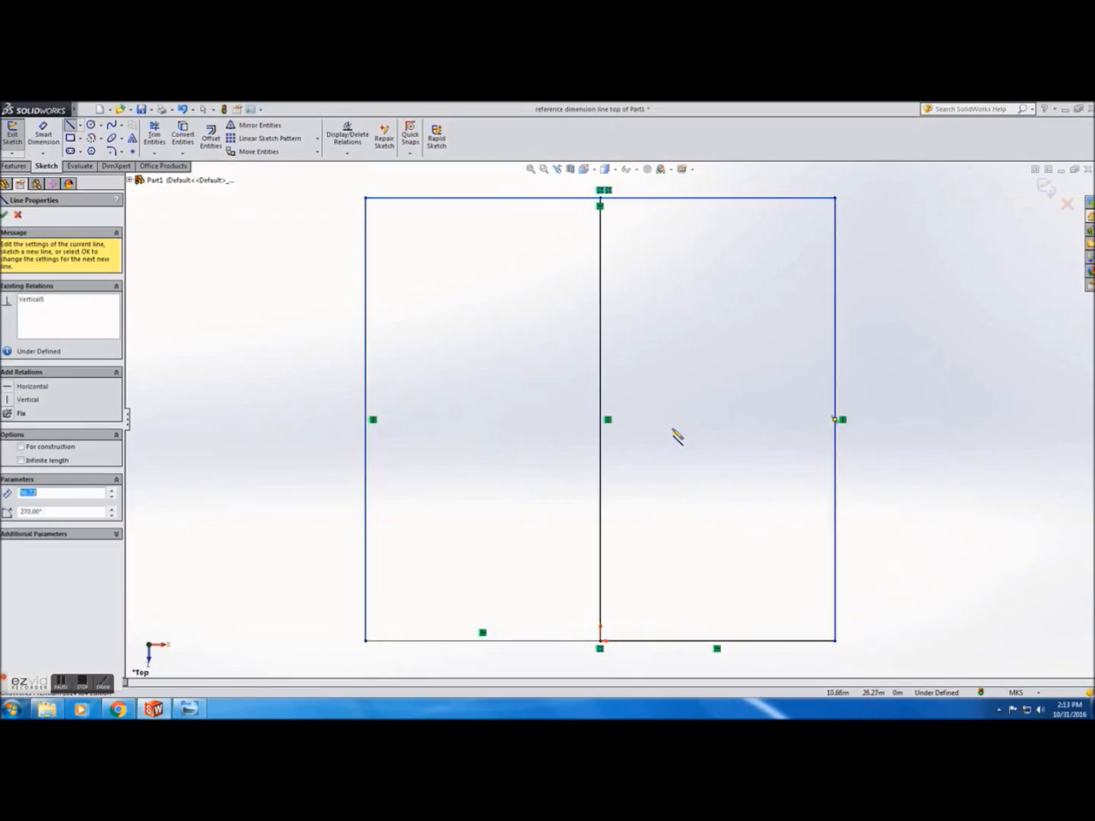
pyautogui.click(605, 169)
pyautogui.click(584, 169)
pyautogui.click(587, 210)
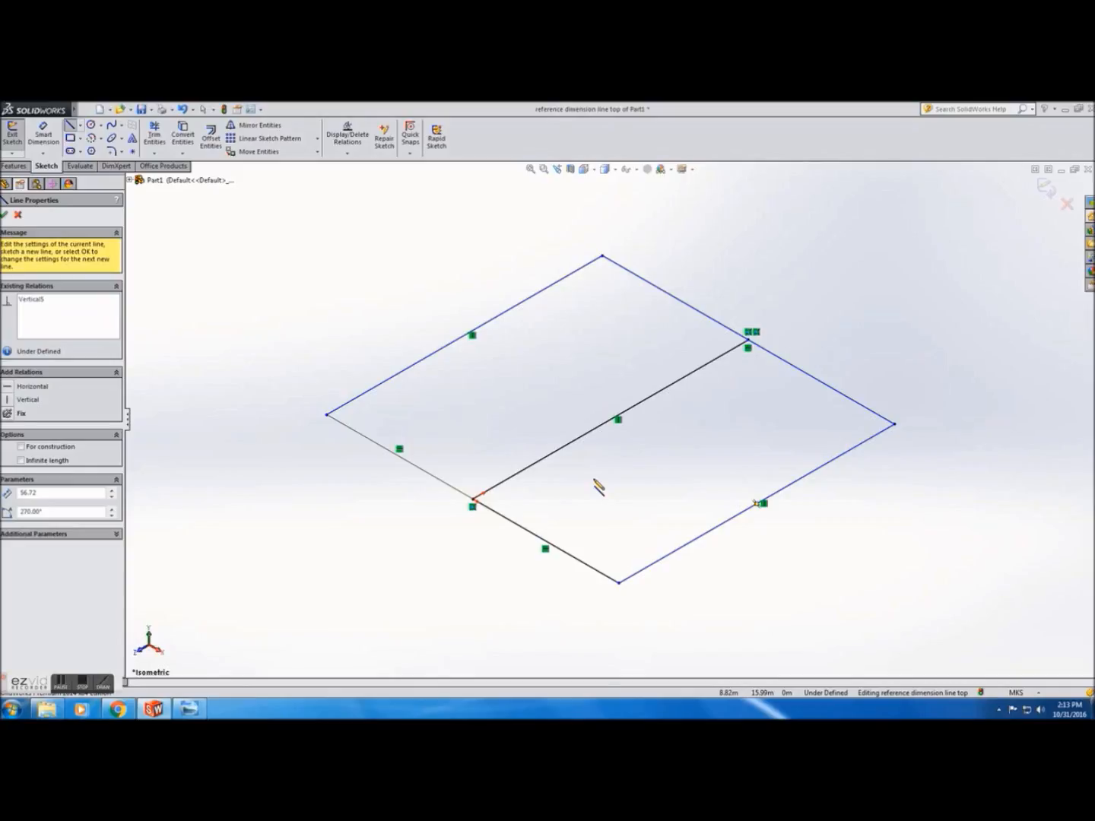
pyautogui.click(5, 214)
pyautogui.click(12, 133)
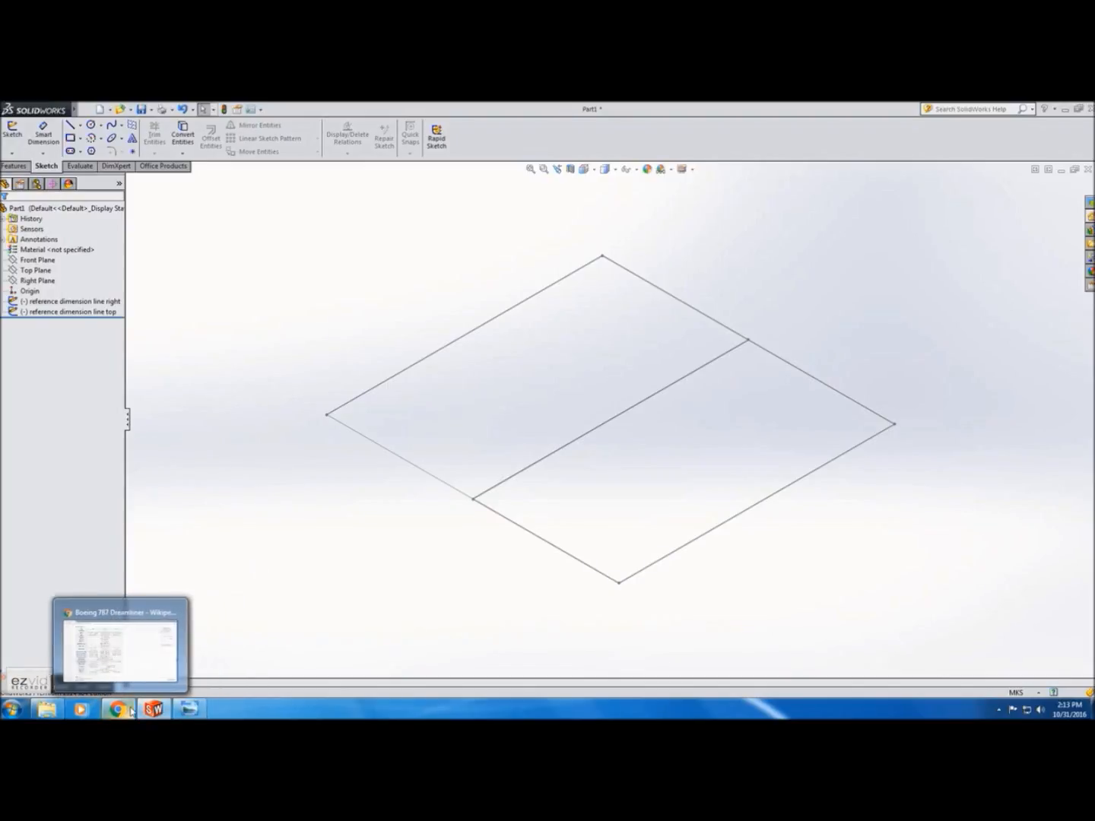
# Step: Look through the reference images from the specifications to the front cutaway and front views of the B787-800v
pyautogui.click(190, 710)
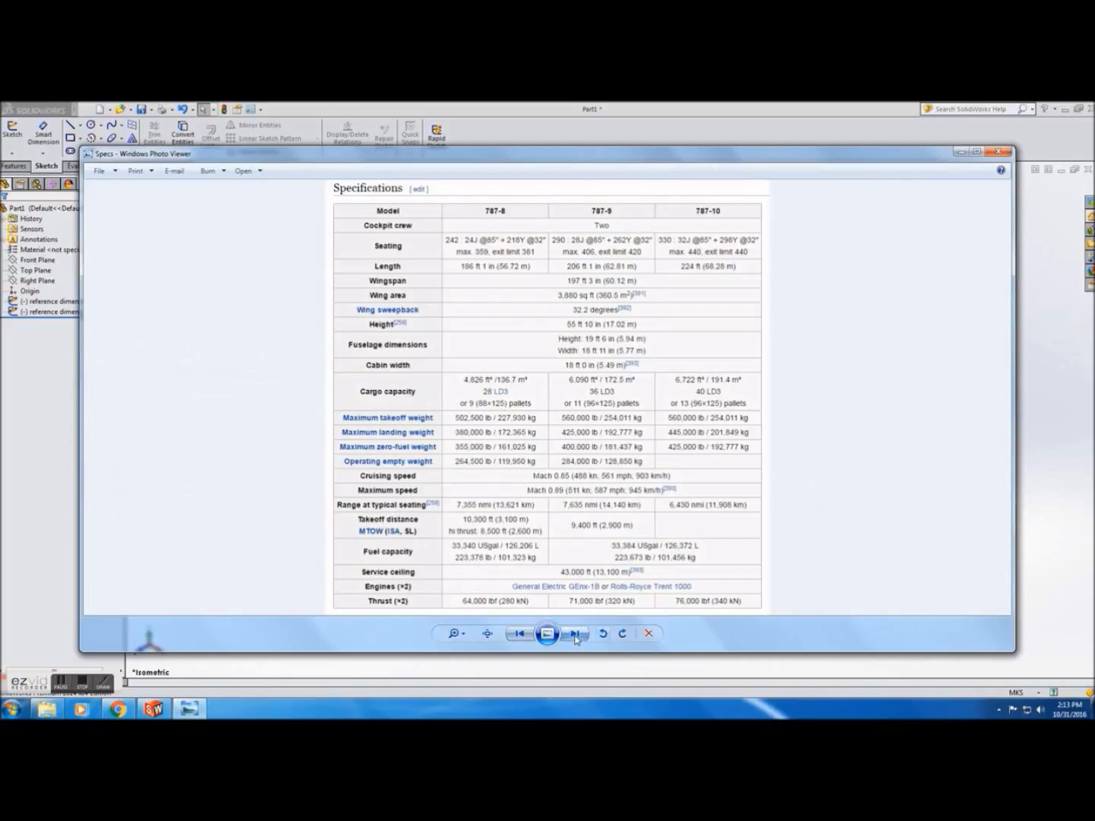
pyautogui.click(575, 635)
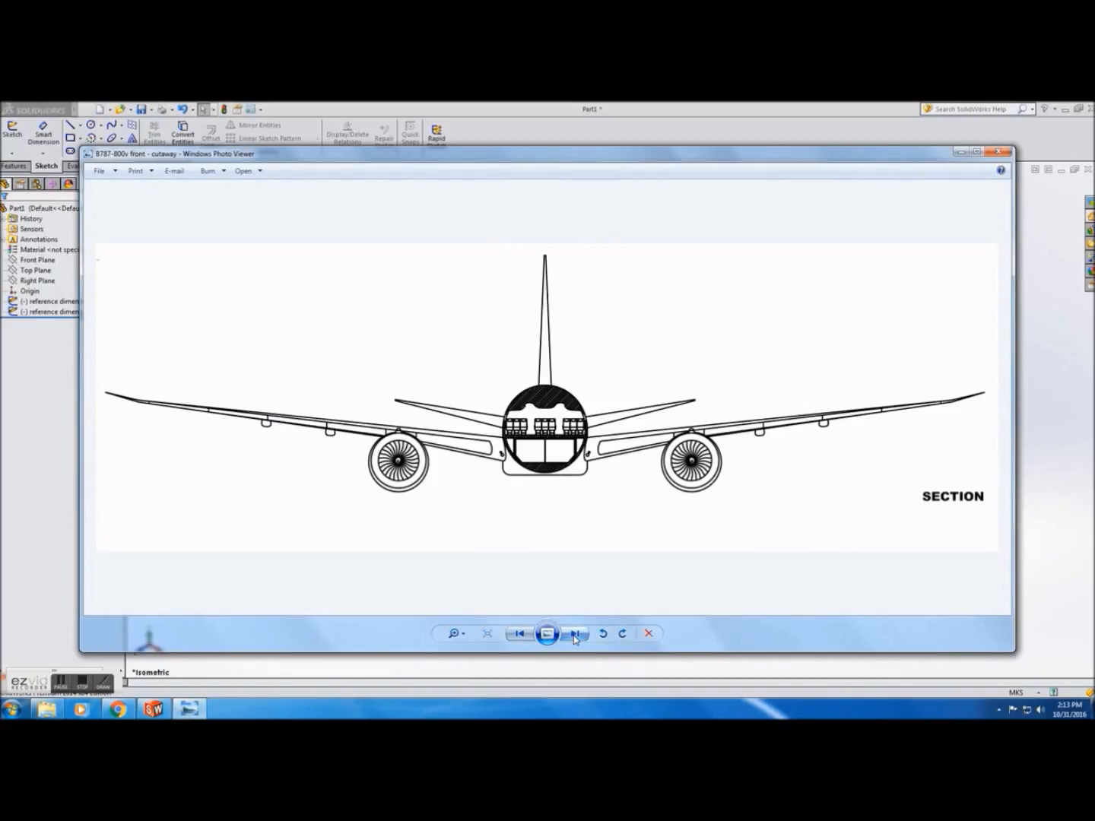
pyautogui.click(575, 636)
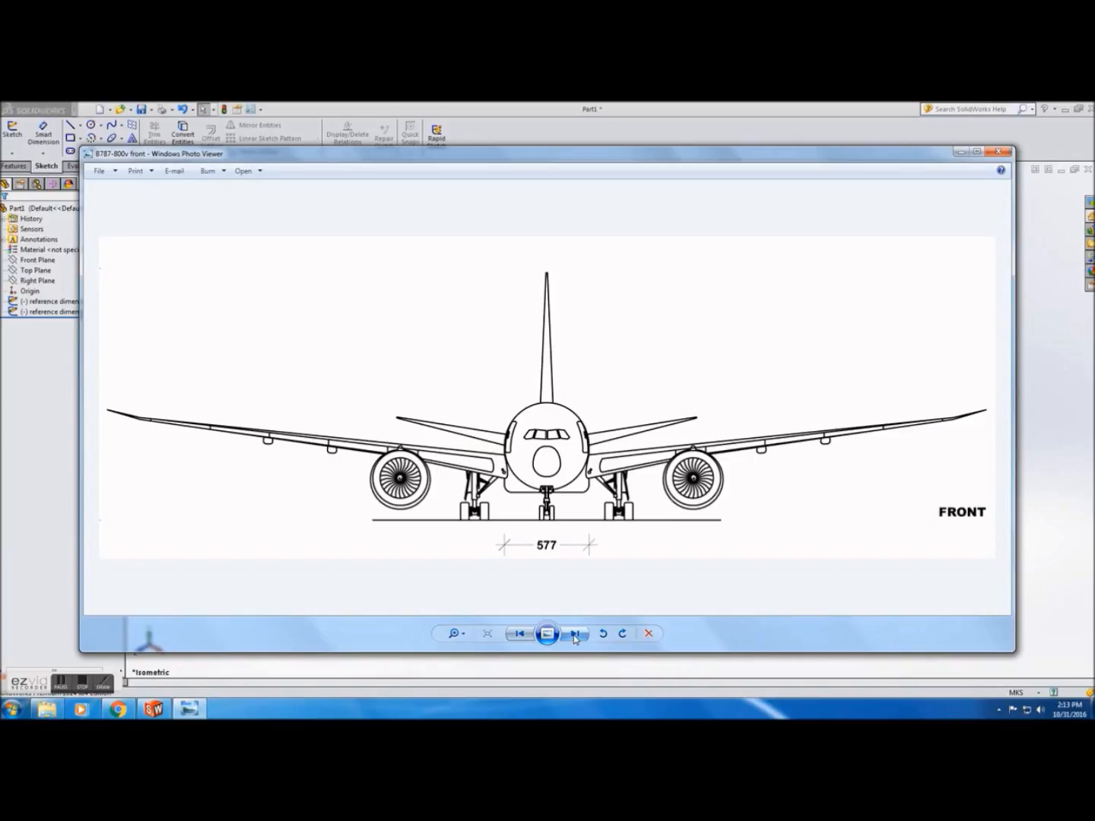
# Step: View the B787-800v original image, switch back to SolidWorks, and edit the "reference dimension line right" sketch in a view normal to it
pyautogui.click(575, 636)
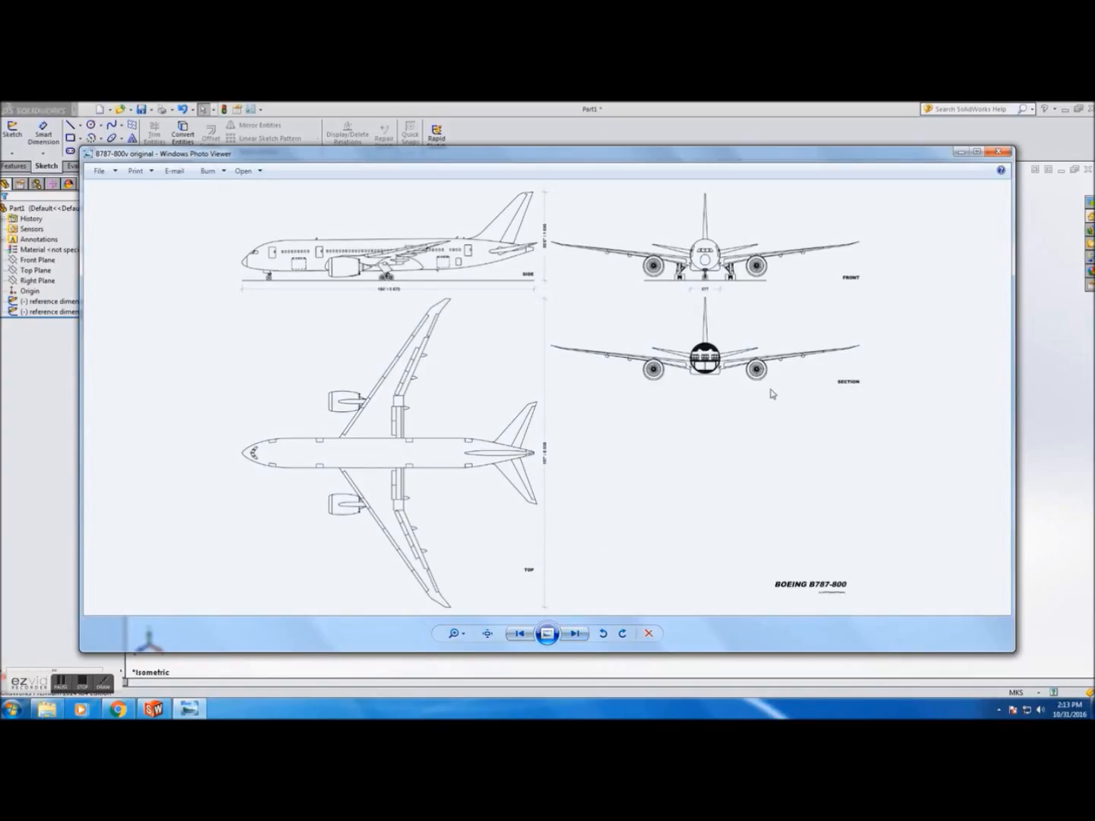
pyautogui.click(961, 151)
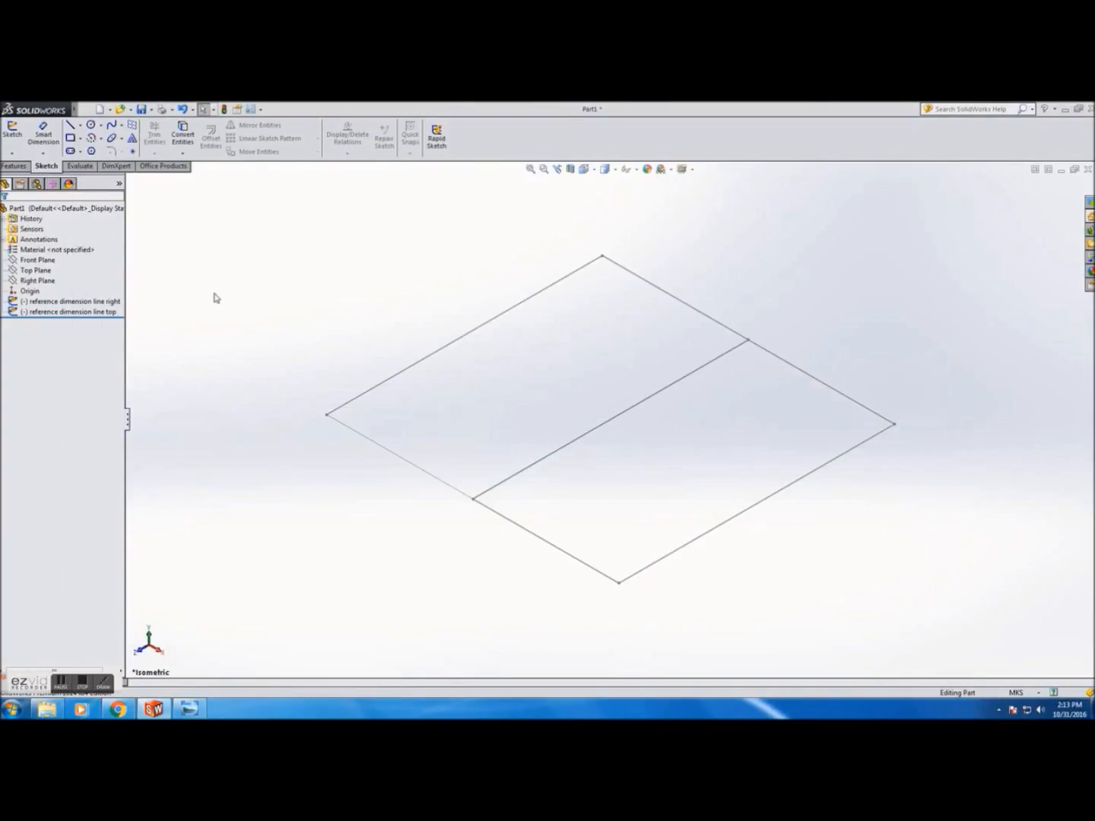
pyautogui.click(114, 302)
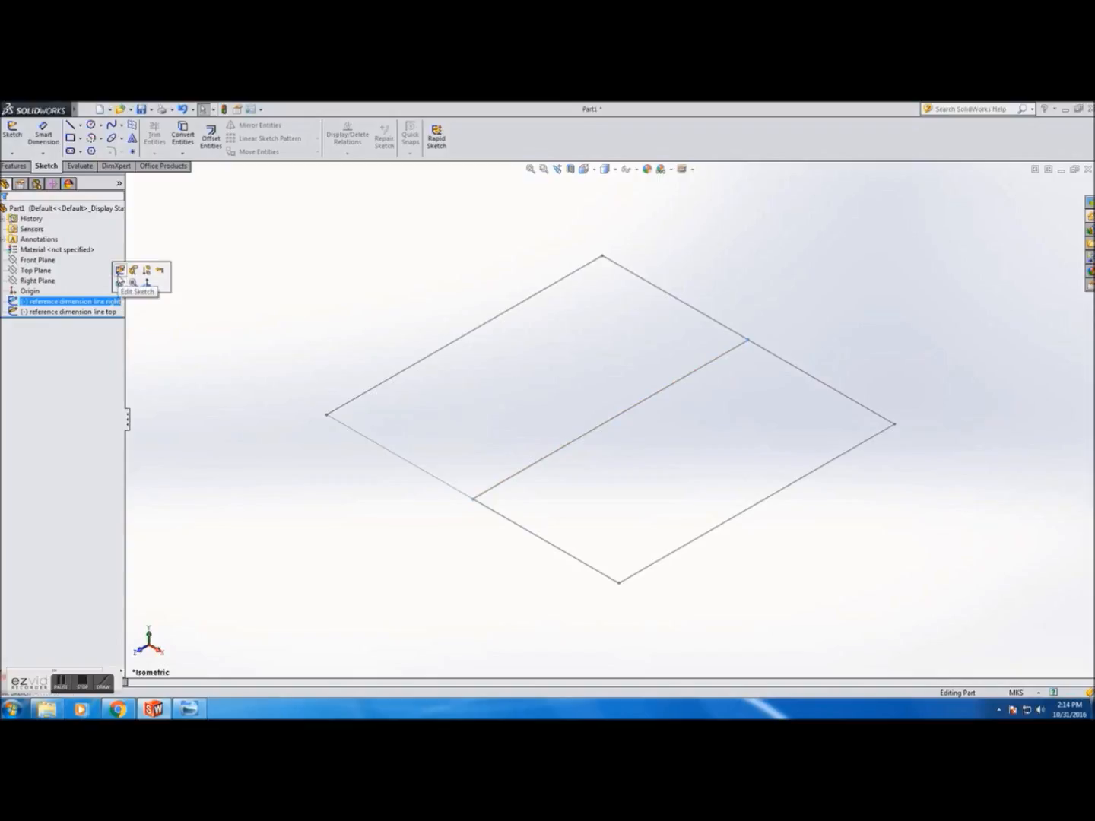
pyautogui.click(147, 284)
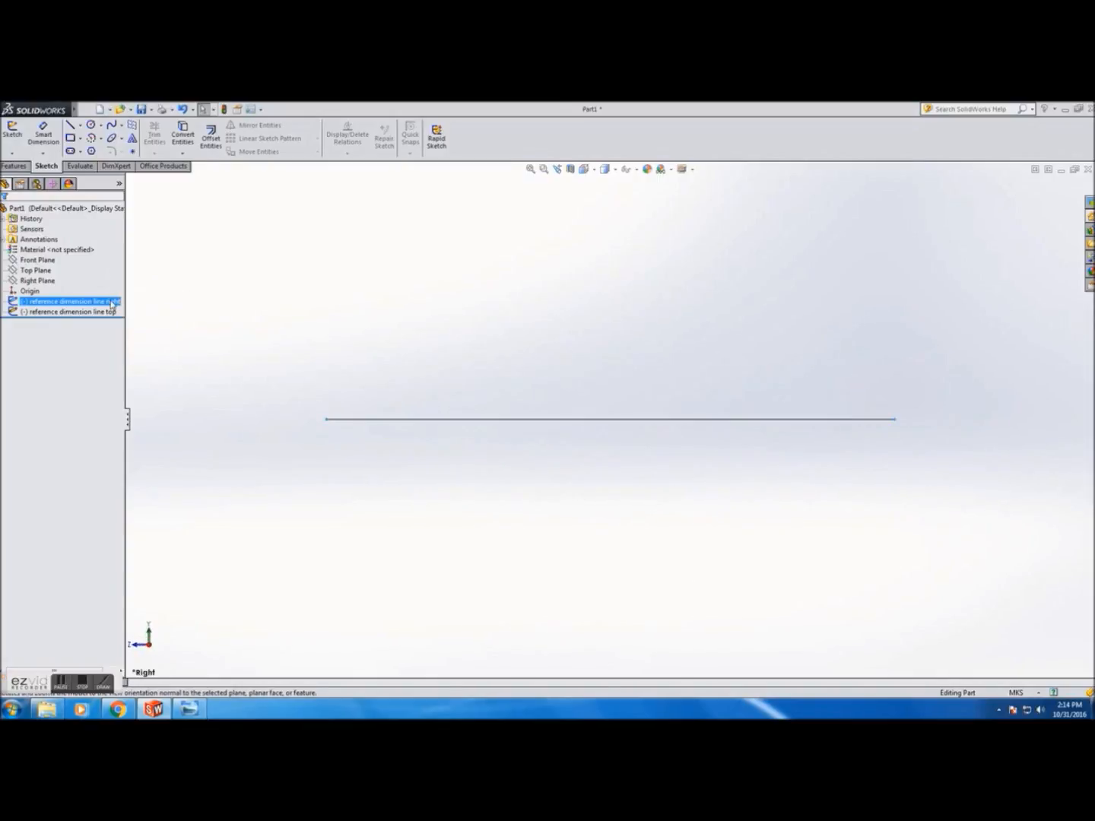
pyautogui.click(12, 130)
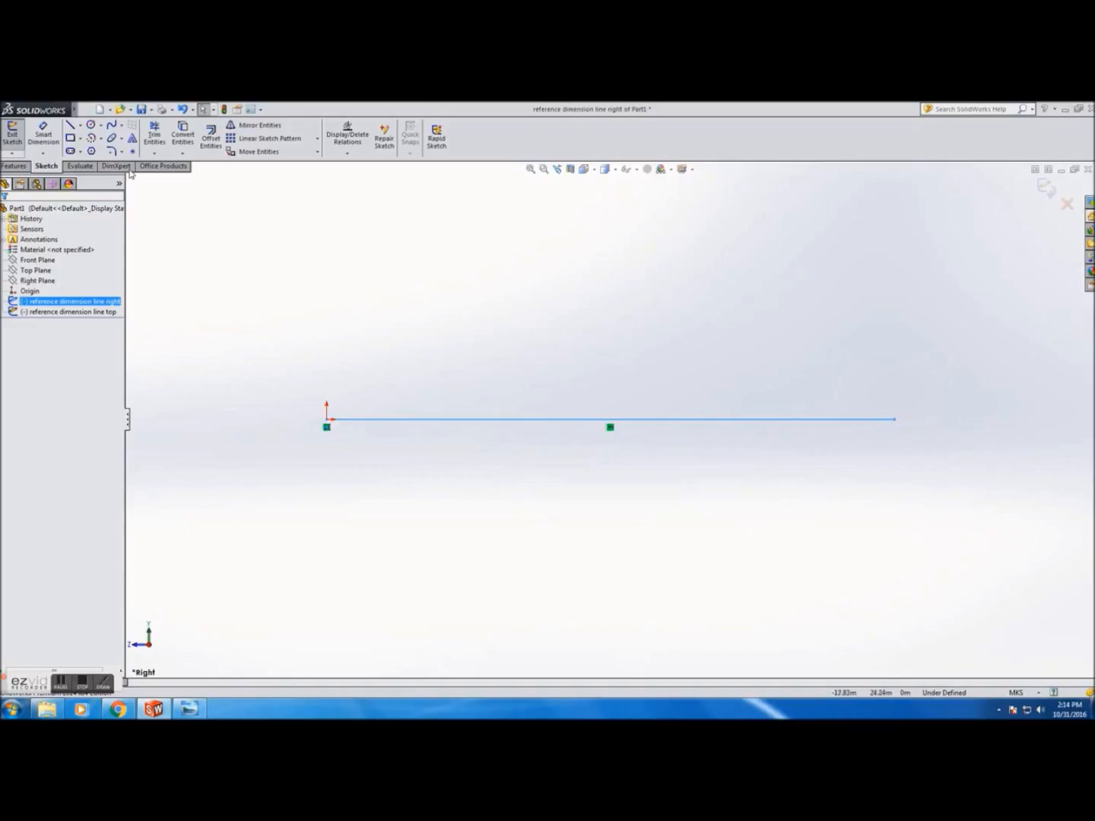
# Step: Draw a vertical line upward from the far end of the horizontal fuselage line and exit the sketch
pyautogui.click(70, 125)
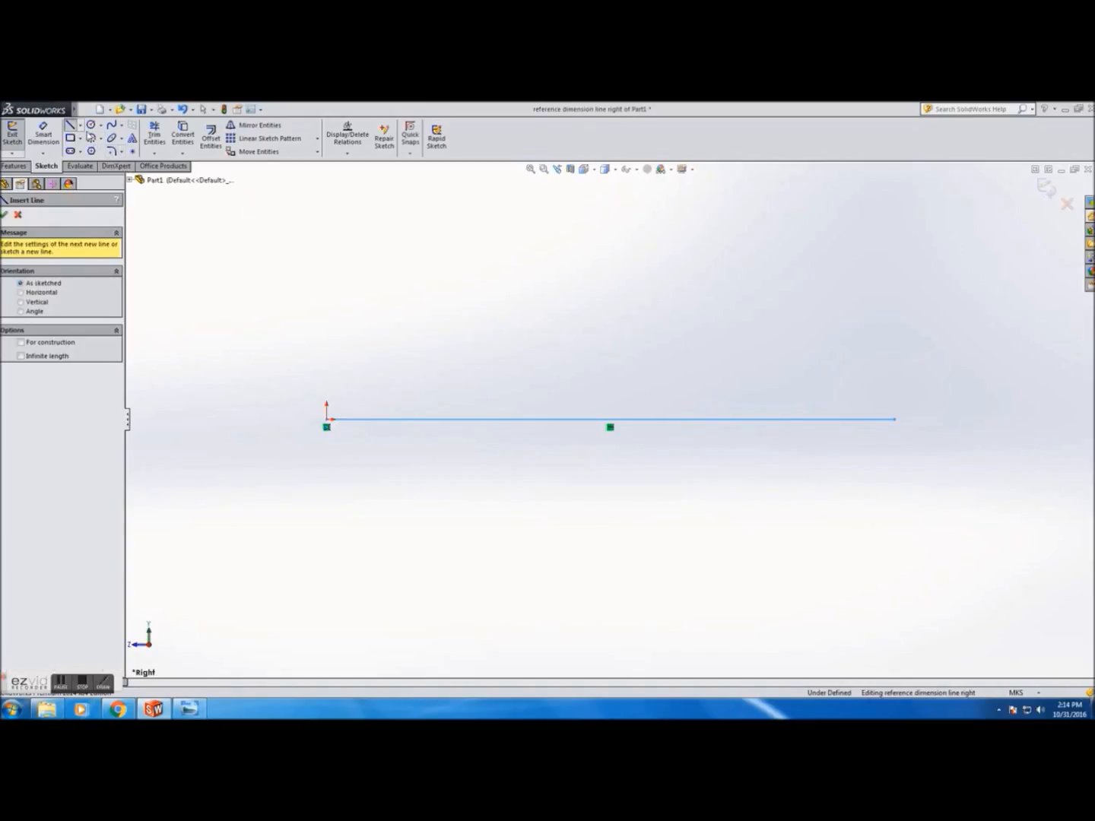
pyautogui.click(894, 419)
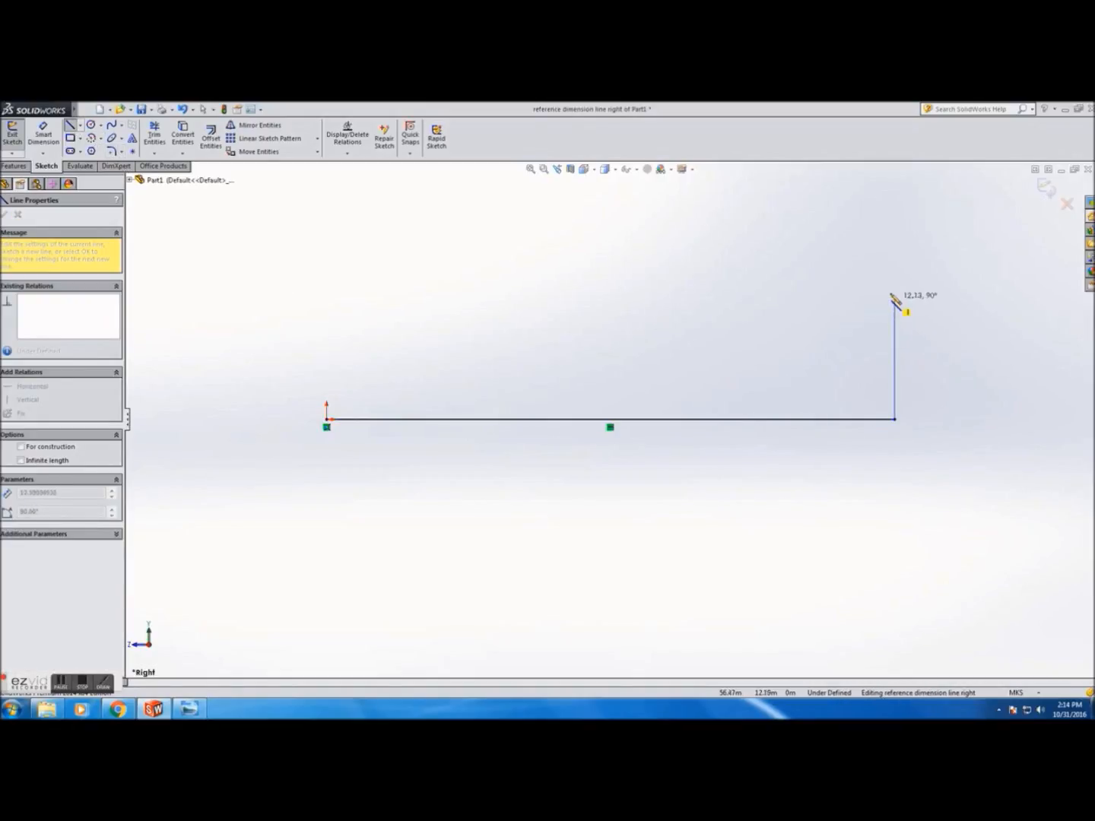
pyautogui.click(895, 211)
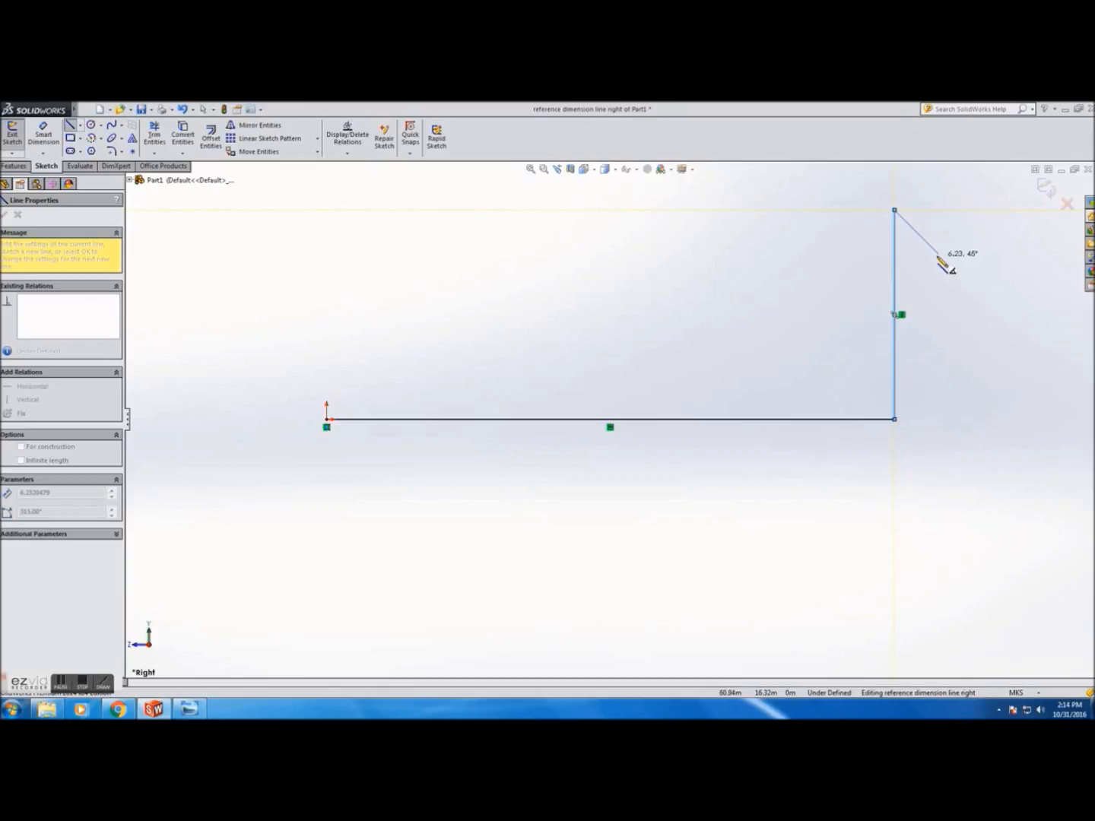
pyautogui.press('Escape')
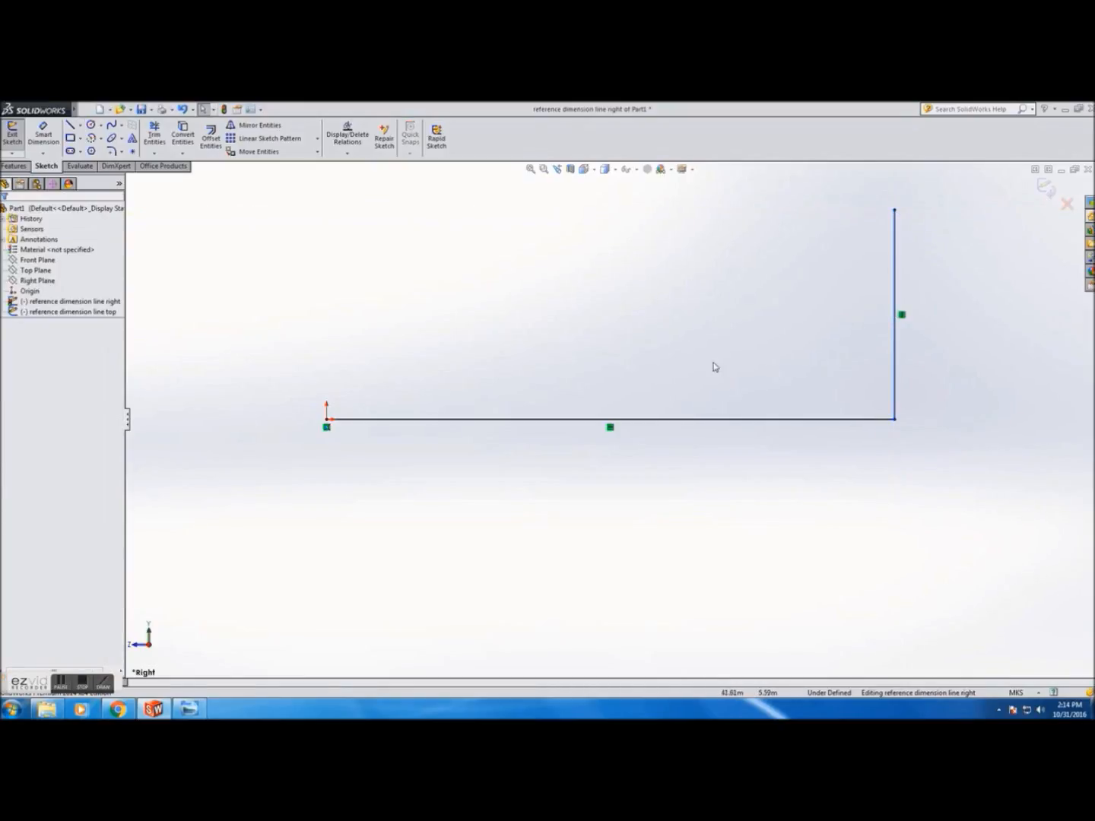
pyautogui.click(12, 135)
pyautogui.moveTo(323, 300)
pyautogui.mouseDown(button='middle')
pyautogui.moveTo(348, 294)
pyautogui.moveTo(389, 334)
pyautogui.mouseUp(button='middle')
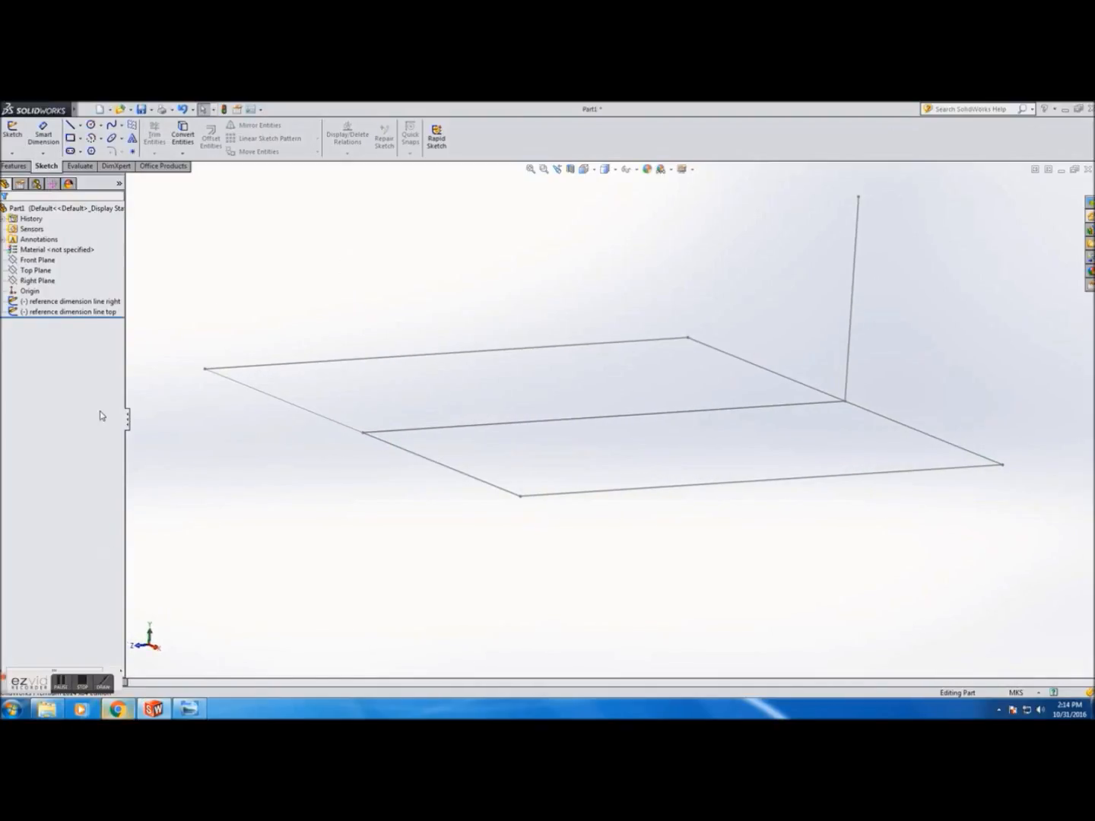
# Step: Start a new sketch on the Right Plane, viewed normal to it
pyautogui.click(41, 271)
pyautogui.keyDown('ctrl'); pyautogui.click(38, 281); pyautogui.keyUp('ctrl')
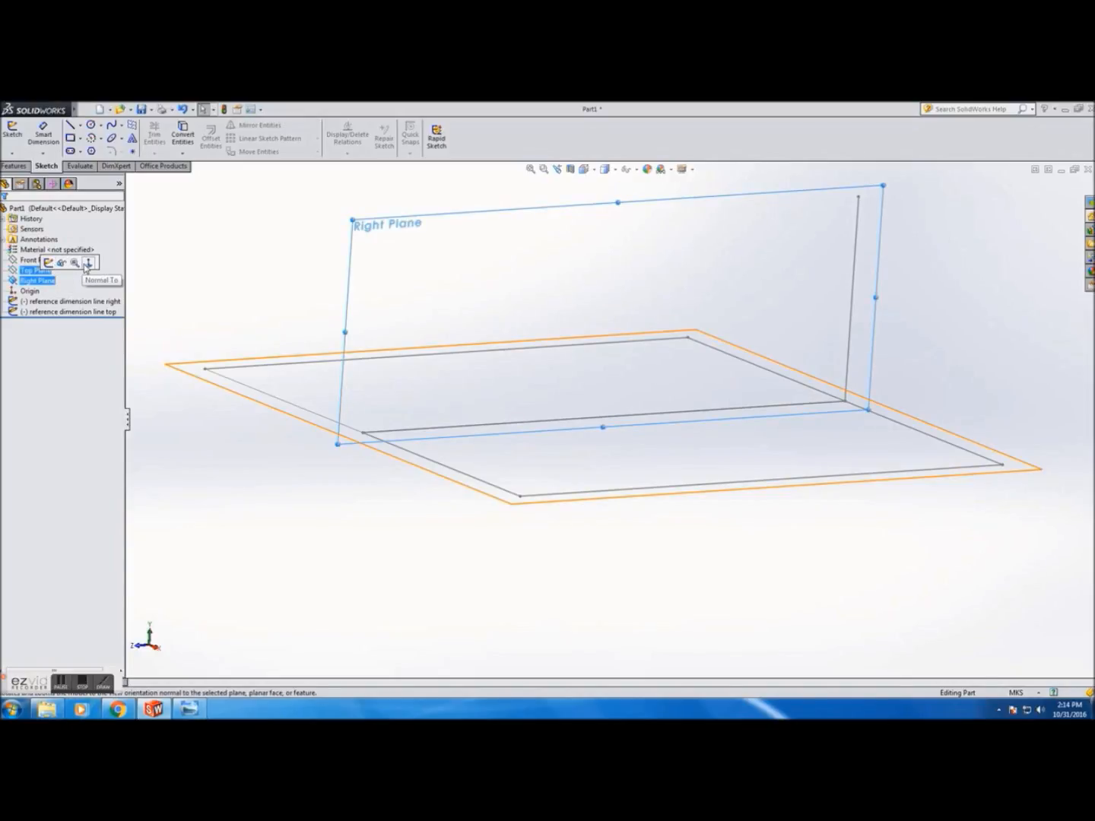
pyautogui.click(88, 263)
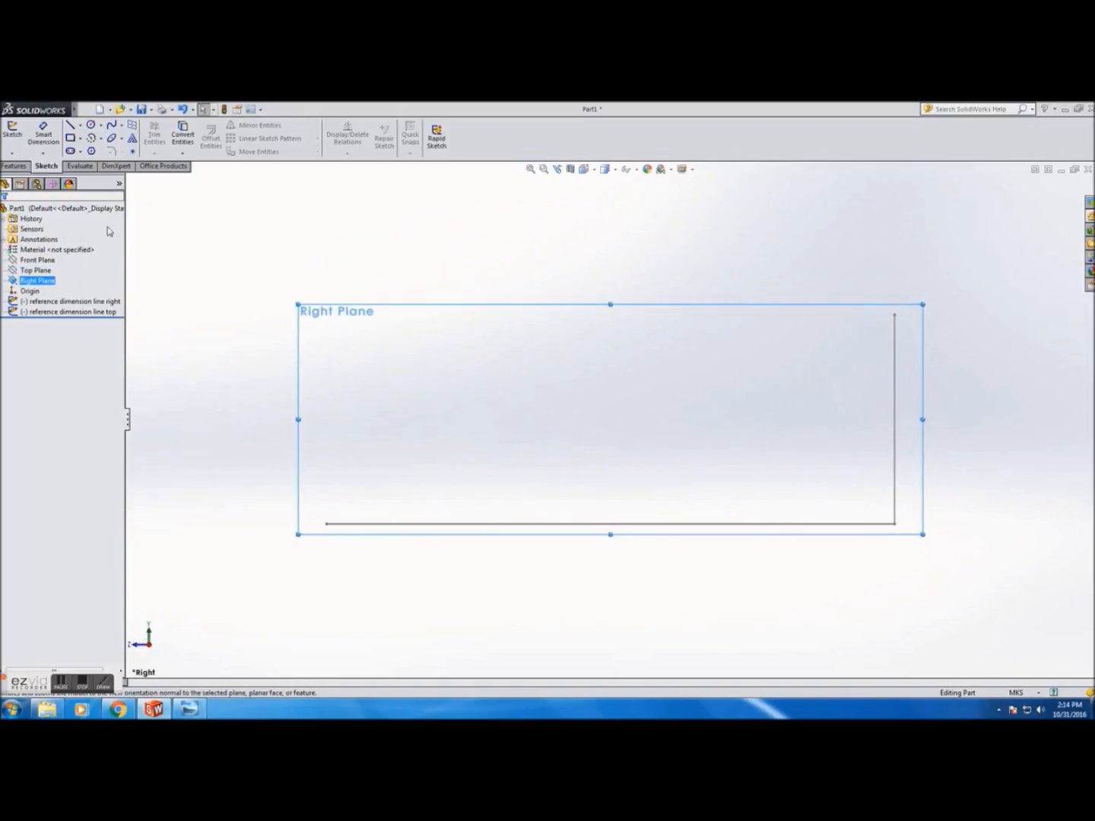
pyautogui.click(15, 140)
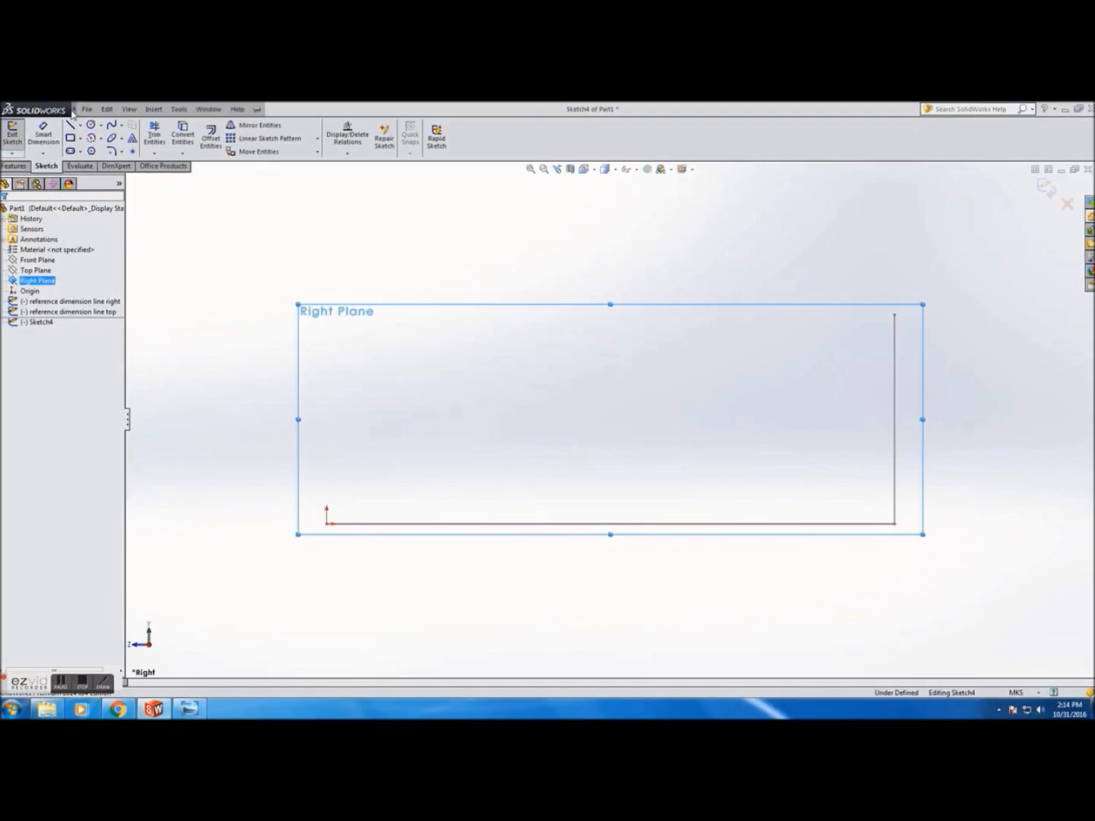
# Step: Insert the "B787-800v right" image into the sketch as a sketch picture
pyautogui.click(107, 109)
pyautogui.moveTo(179, 109)
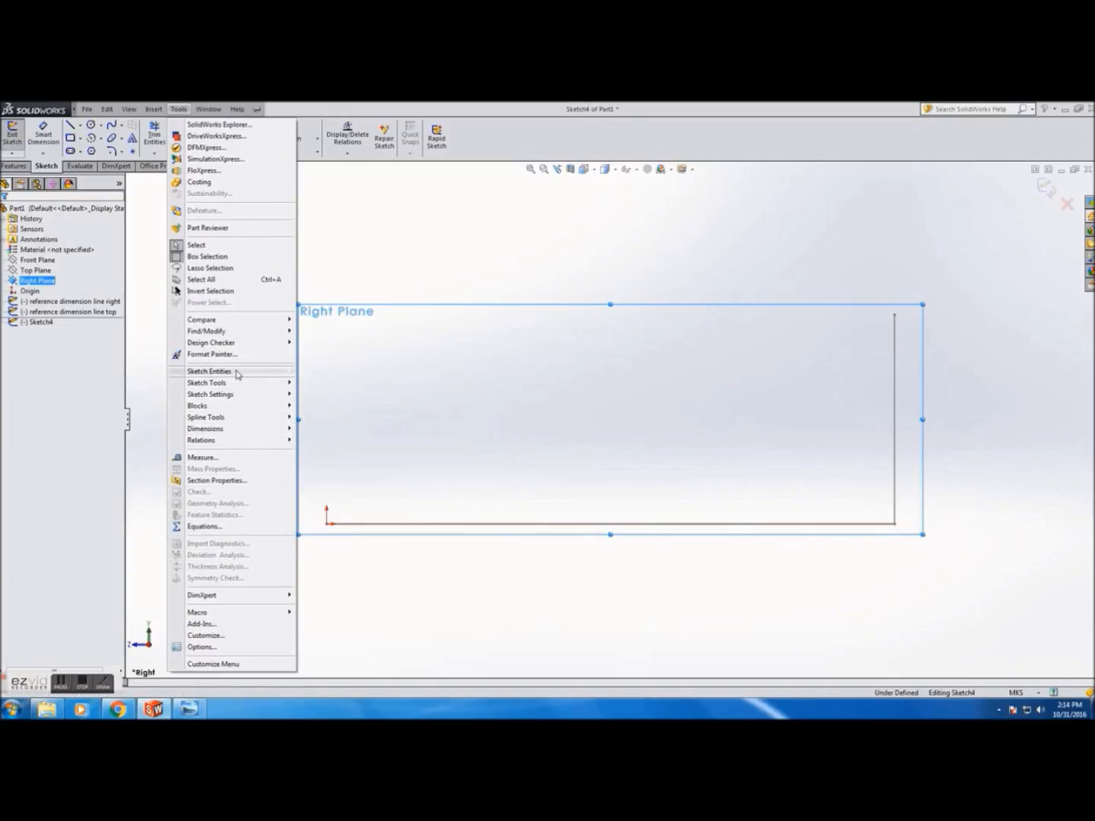
pyautogui.moveTo(237, 373)
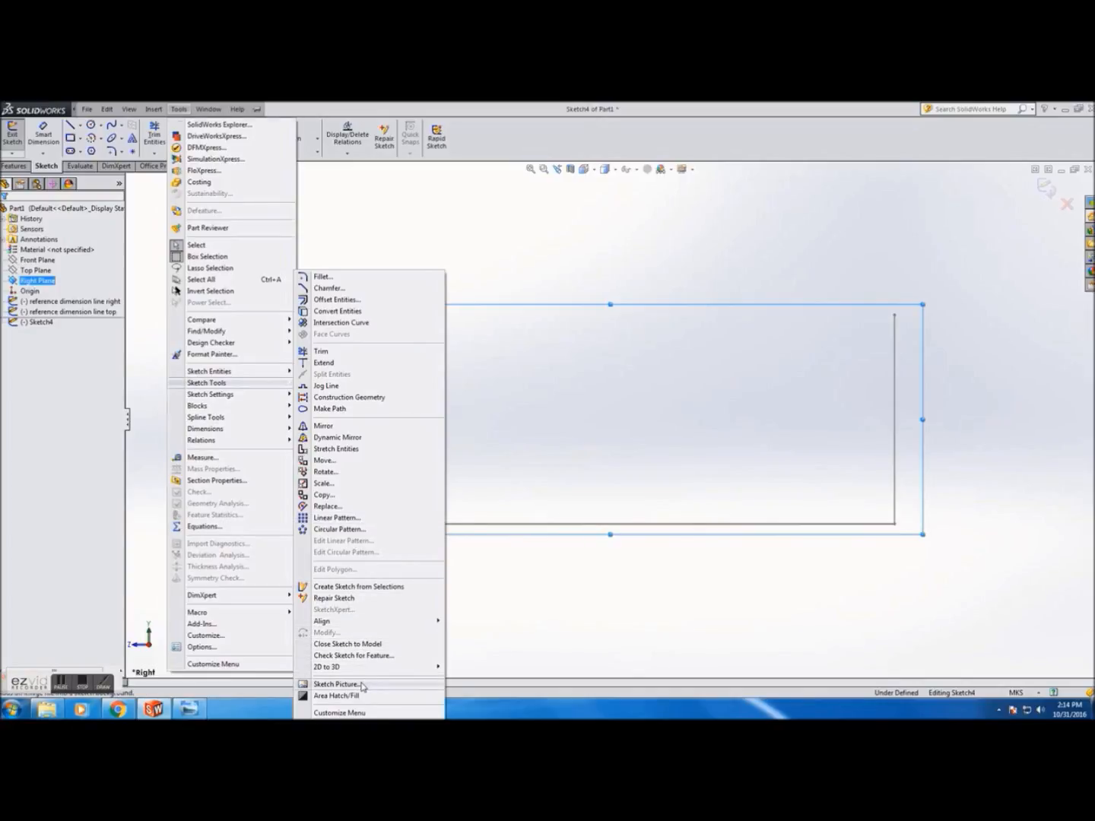
pyautogui.click(338, 685)
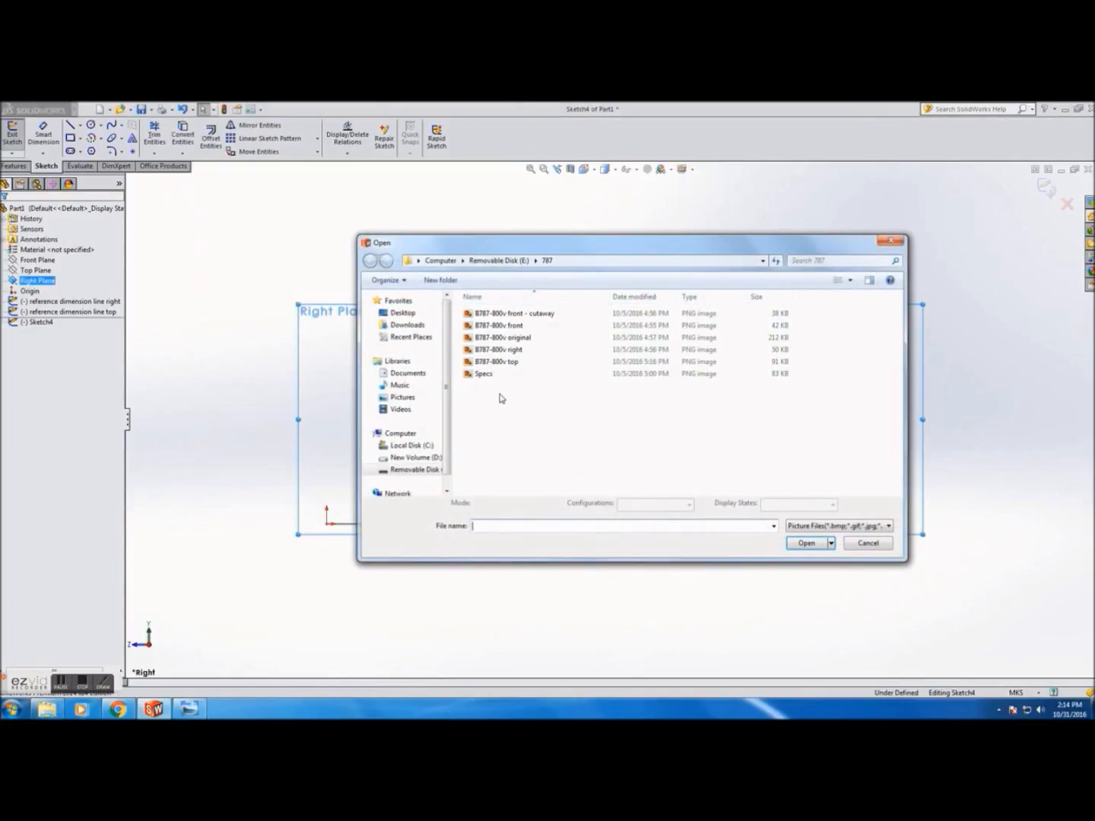
pyautogui.click(523, 351)
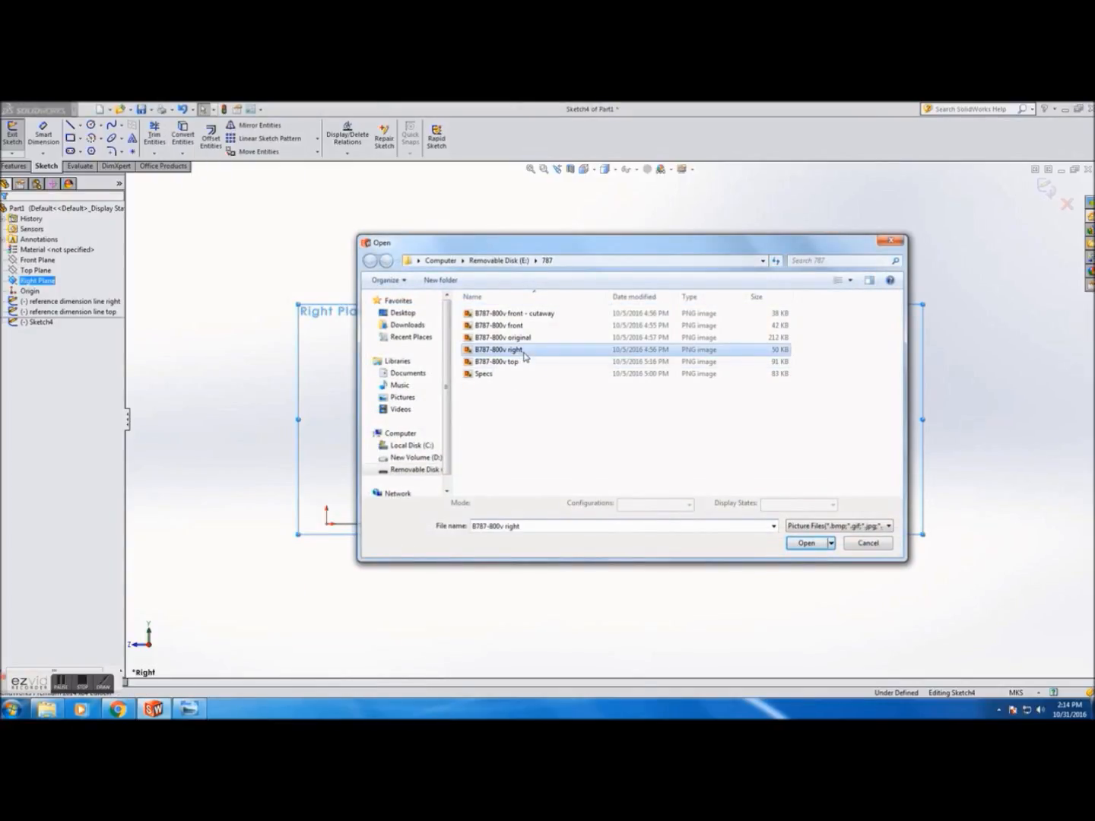
pyautogui.click(804, 542)
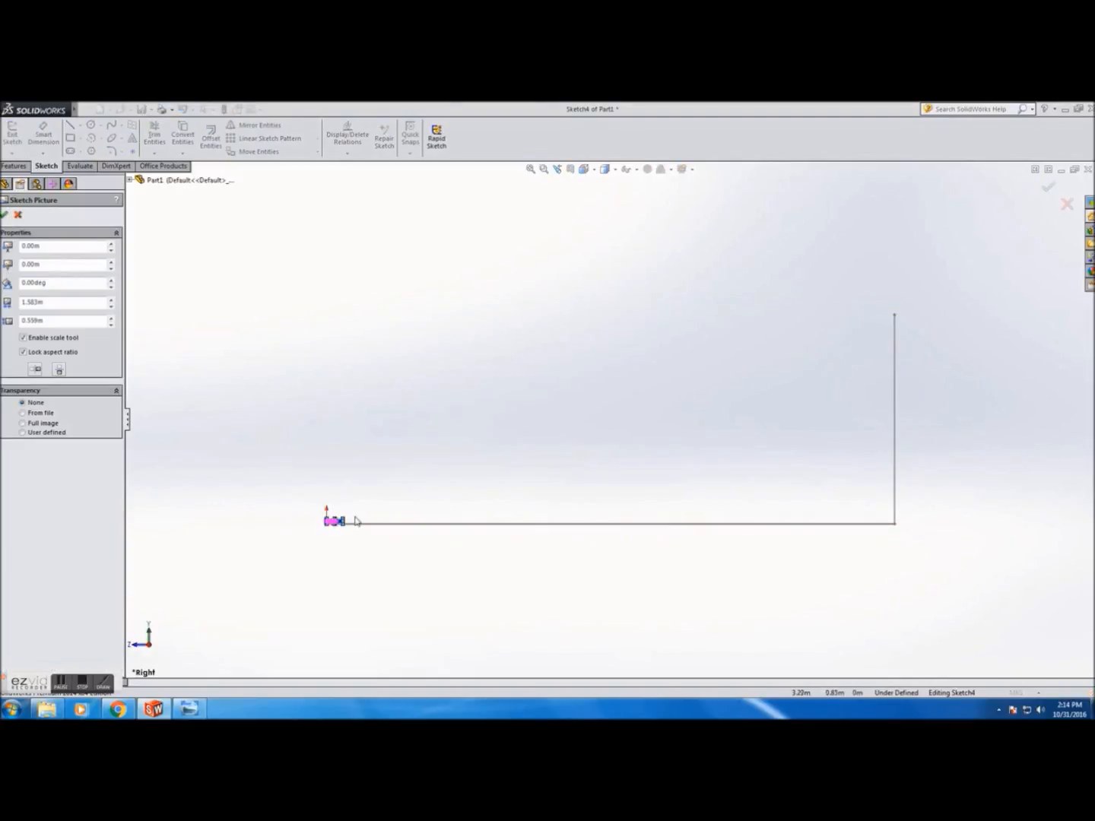
# Step: Enlarge the sketch picture proportionally by its corner to about 18.7 m wide
pyautogui.press('z')
pyautogui.scroll(-8, 360, 518)
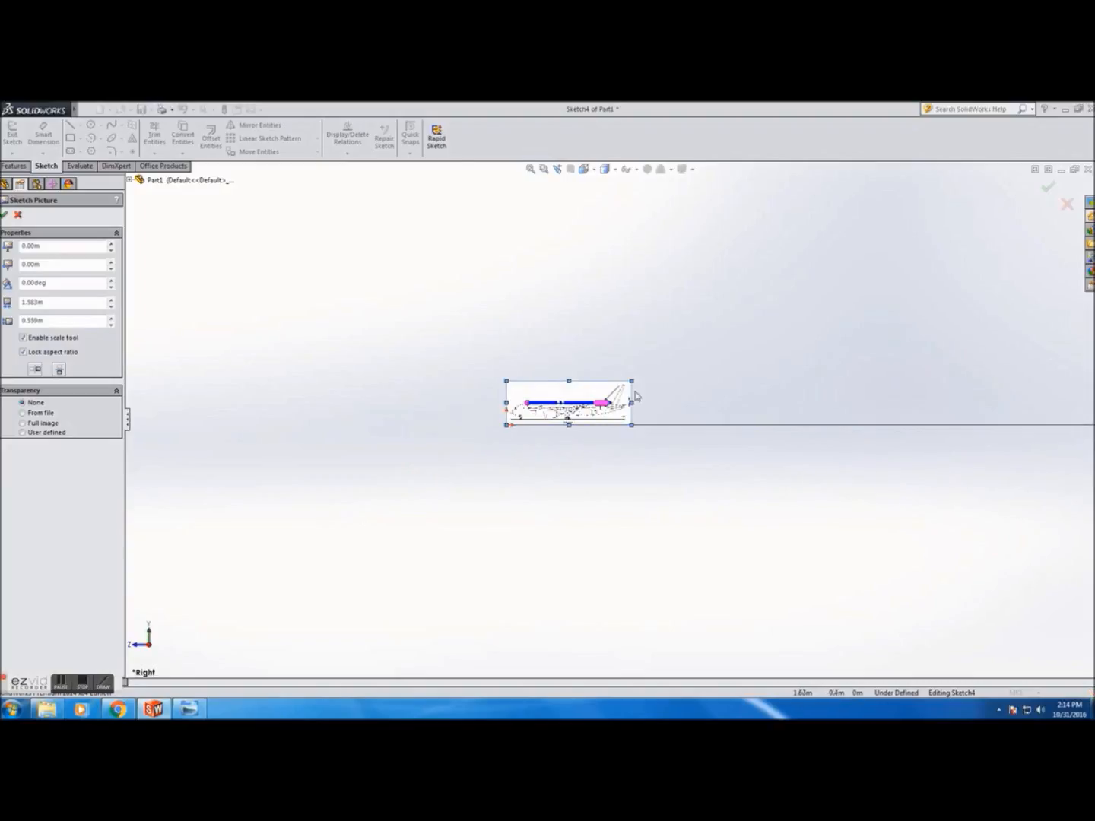
pyautogui.moveTo(632, 380); pyautogui.dragTo(880, 281)
pyautogui.press('z')
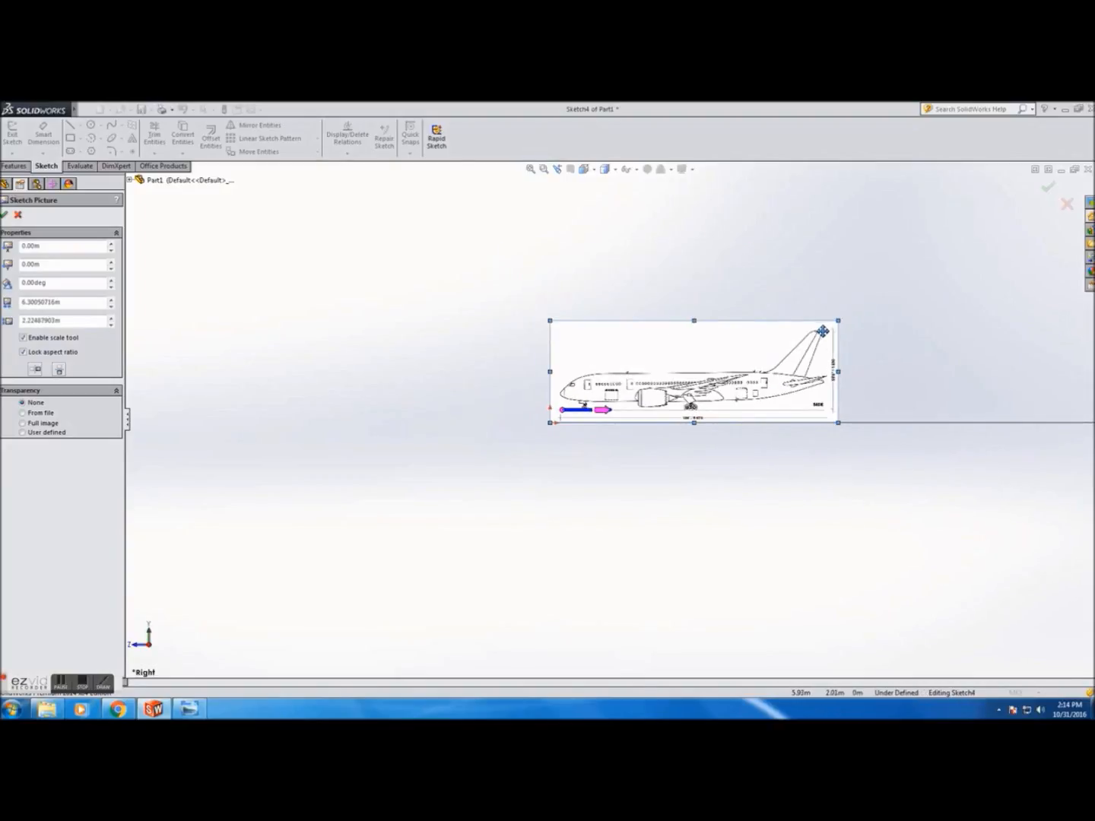
pyautogui.press('z')
pyautogui.press('z')
pyautogui.moveTo(743, 362); pyautogui.dragTo(953, 244)
pyautogui.press('z')
pyautogui.press('z')
pyautogui.press('z')
pyautogui.press('z')
pyautogui.press('z')
pyautogui.press('z')
pyautogui.press('z')
pyautogui.press('z')
pyautogui.press('z')
pyautogui.scroll(-4, 866, 343)
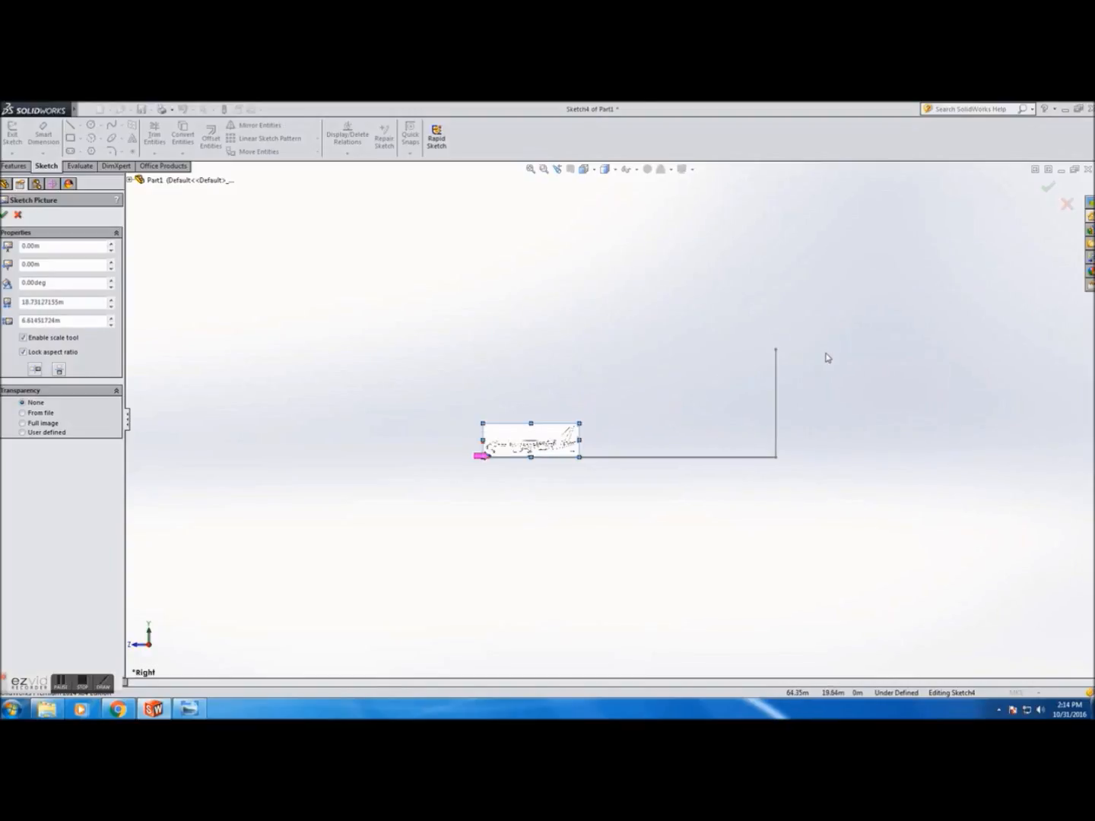
# Step: Scale the sketch picture to about 62.09 m wide and move it so the aircraft's nose sits at the origin
pyautogui.moveTo(453, 460); pyautogui.dragTo(638, 354)
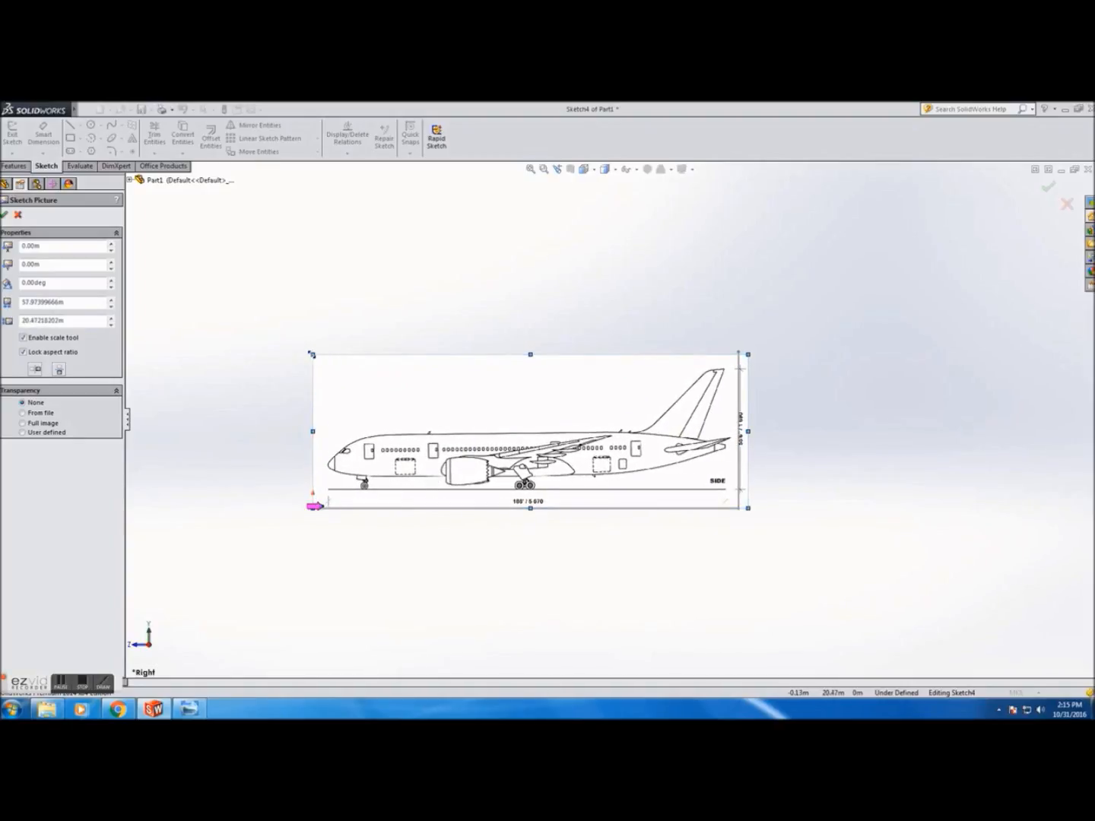
pyautogui.moveTo(359, 384); pyautogui.dragTo(369, 431)
pyautogui.moveTo(751, 393); pyautogui.dragTo(758, 388)
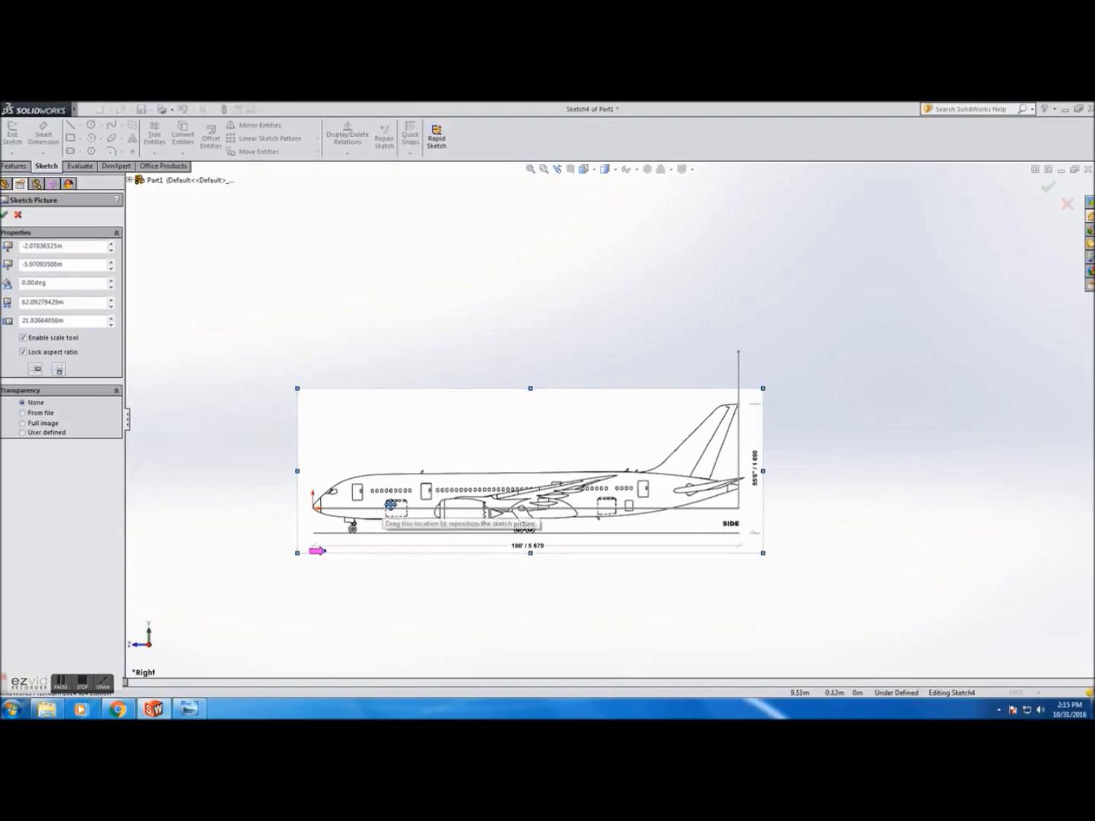
# Step: Fine-position the picture so the nose tip is centred on the origin, at about -2.08 m horizontally and -6.20 m vertically
pyautogui.scroll(3, 357, 517)
pyautogui.scroll(-10, 367, 518)
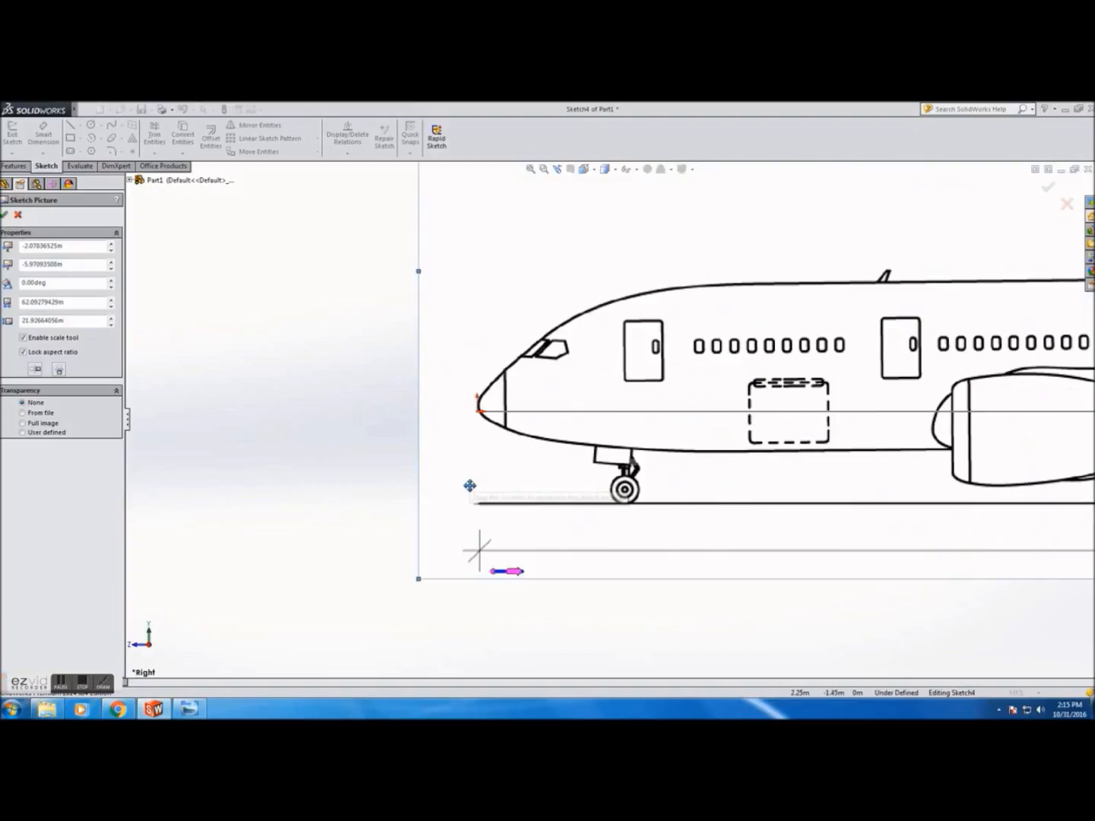
pyautogui.scroll(-3, 504, 425)
pyautogui.moveTo(508, 383); pyautogui.dragTo(508, 400)
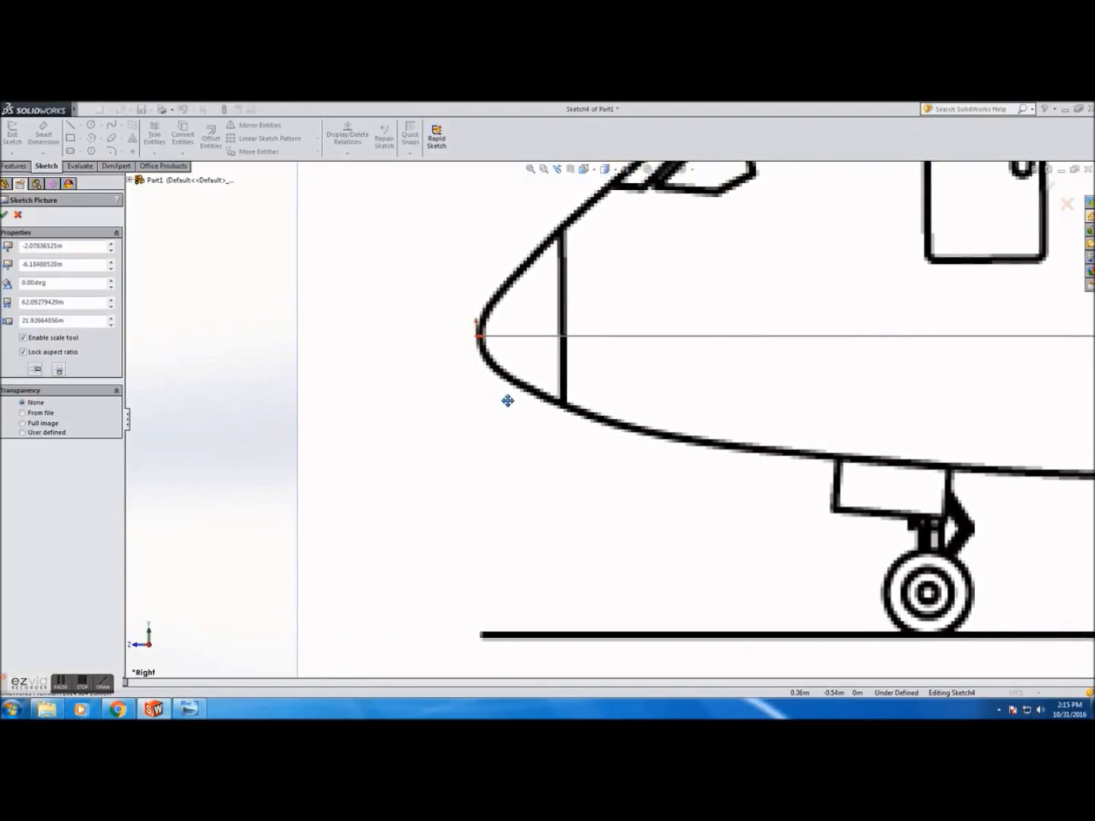
pyautogui.scroll(-5, 491, 338)
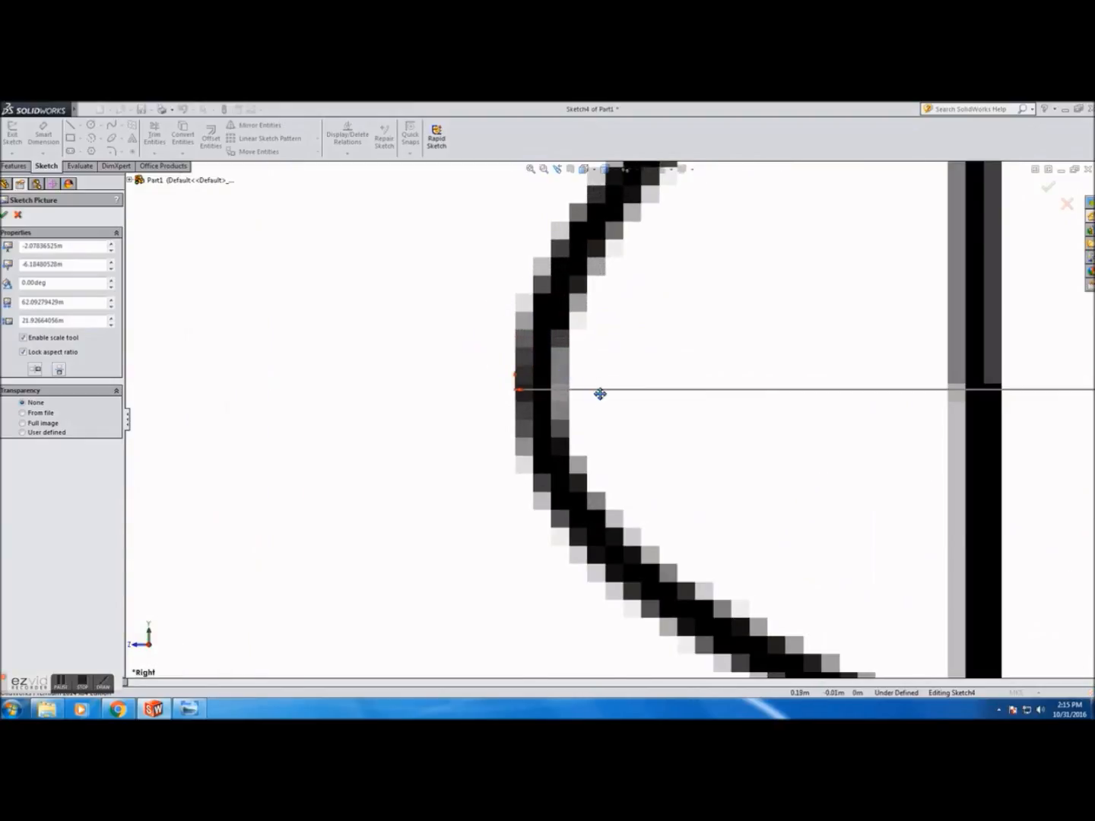
pyautogui.moveTo(578, 424); pyautogui.dragTo(577, 430)
# Step: Adjust the picture's size by its tail-side corner to about 62.07 m wide, matching the fin to the vertical reference line
pyautogui.scroll(10, 606, 430)
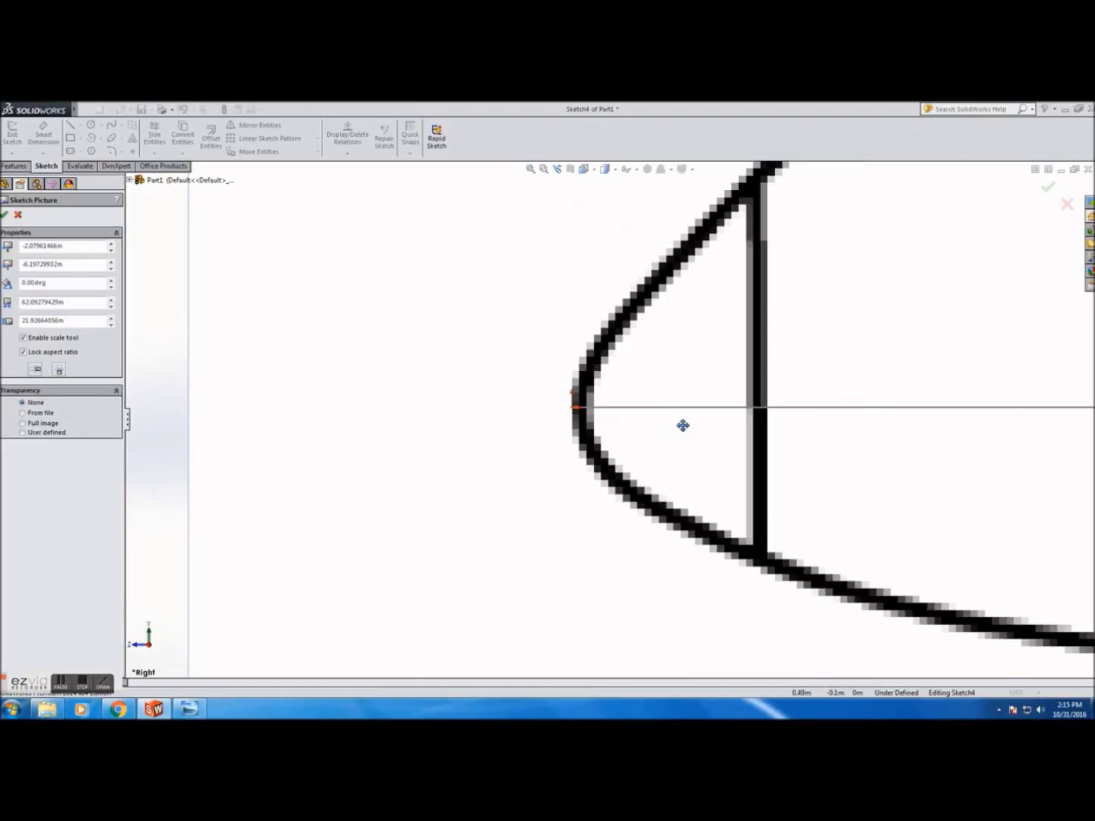
pyautogui.scroll(2, 821, 398)
pyautogui.scroll(-8, 733, 379)
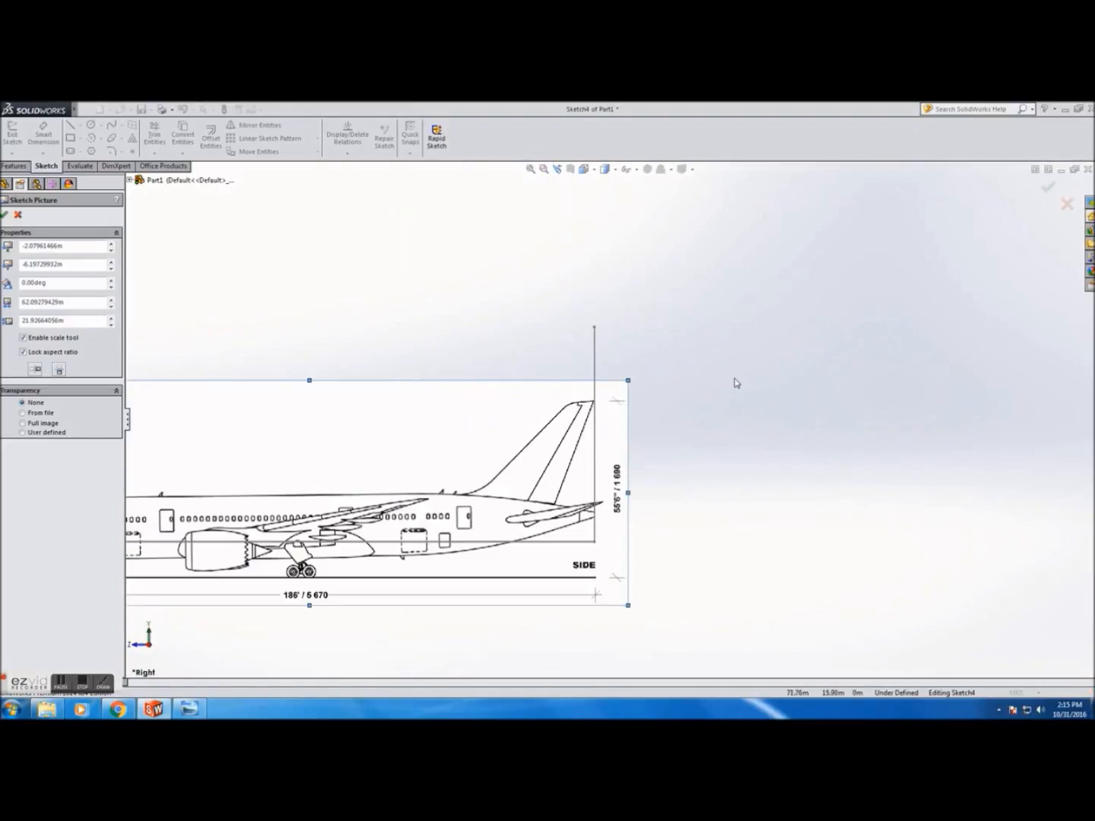
pyautogui.scroll(-3, 532, 448)
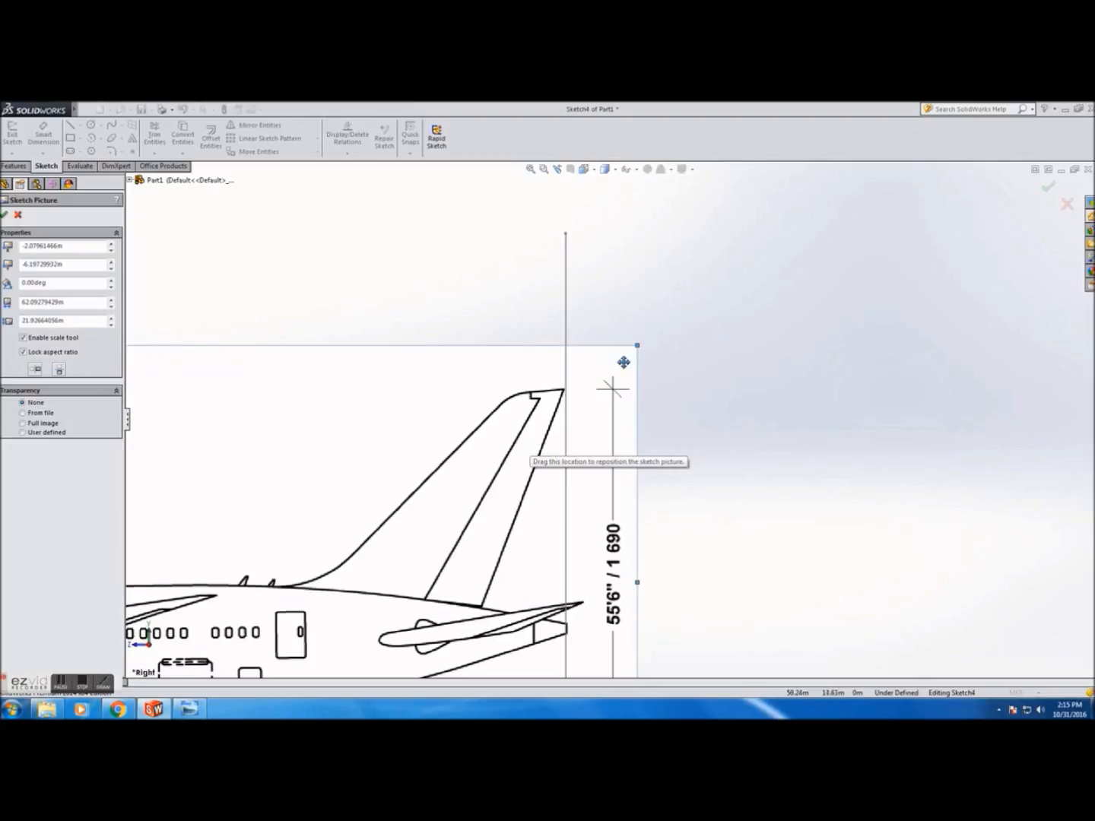
pyautogui.moveTo(638, 346); pyautogui.dragTo(634, 347)
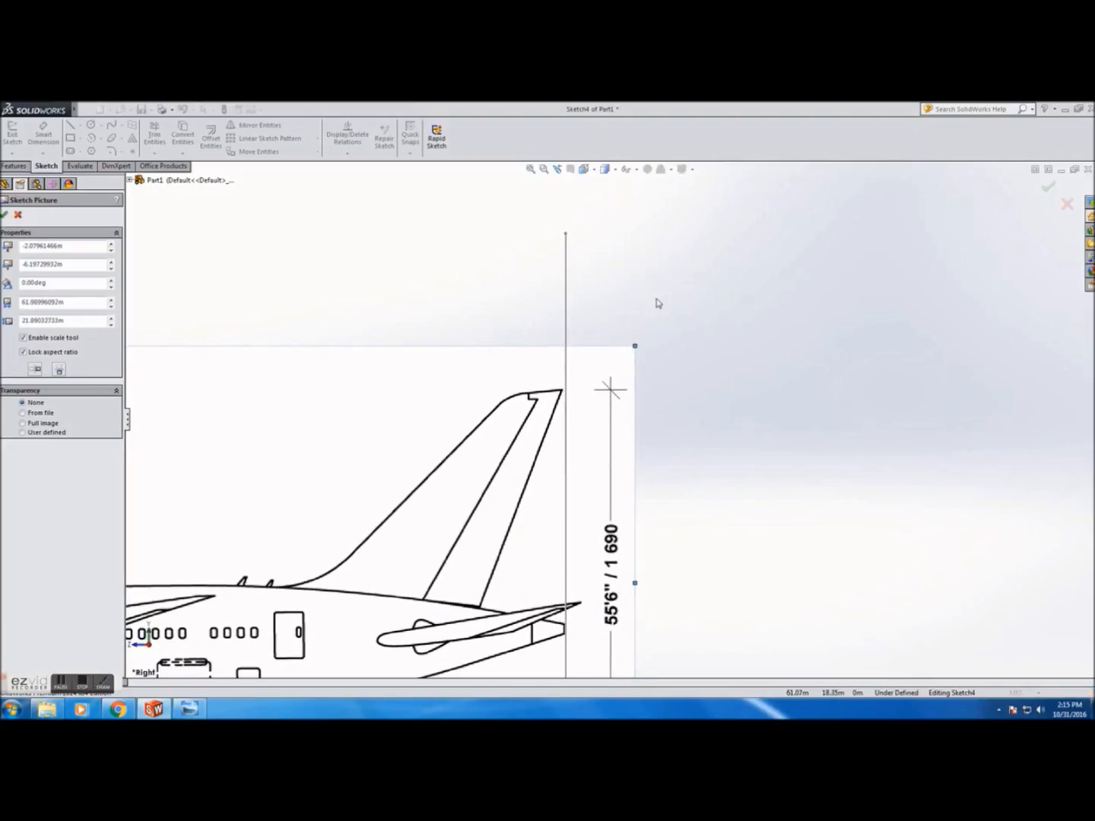
pyautogui.moveTo(633, 346); pyautogui.dragTo(633, 346)
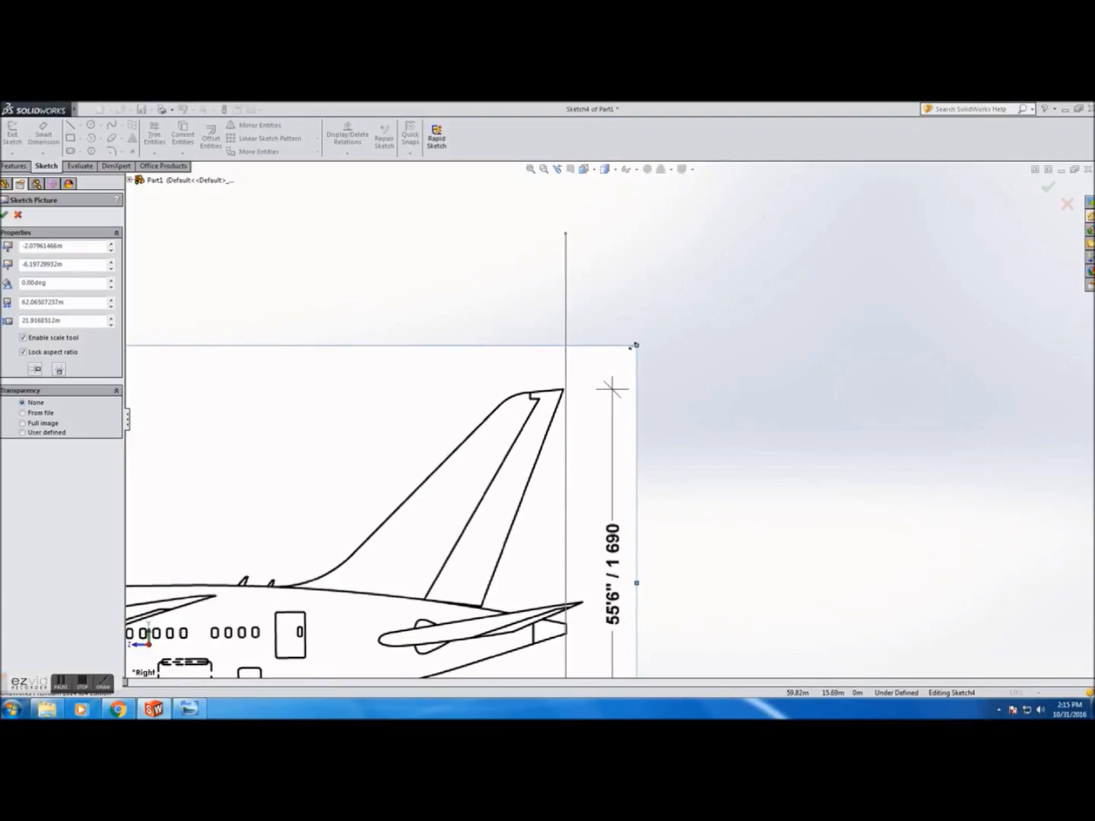
# Step: Fine-tune the picture's width to about 62.03 m so the tail cone's end meets the vertical reference line
pyautogui.scroll(5, 583, 554)
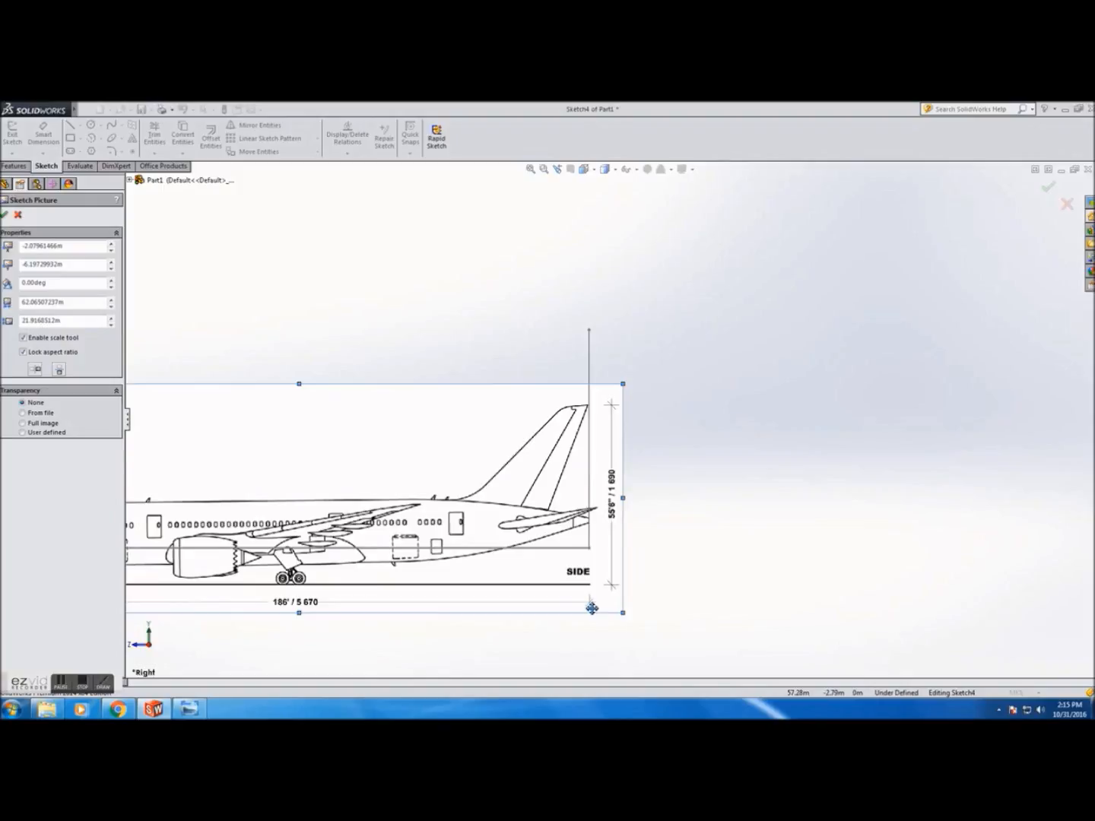
pyautogui.scroll(-8, 592, 606)
pyautogui.scroll(-1, 603, 350)
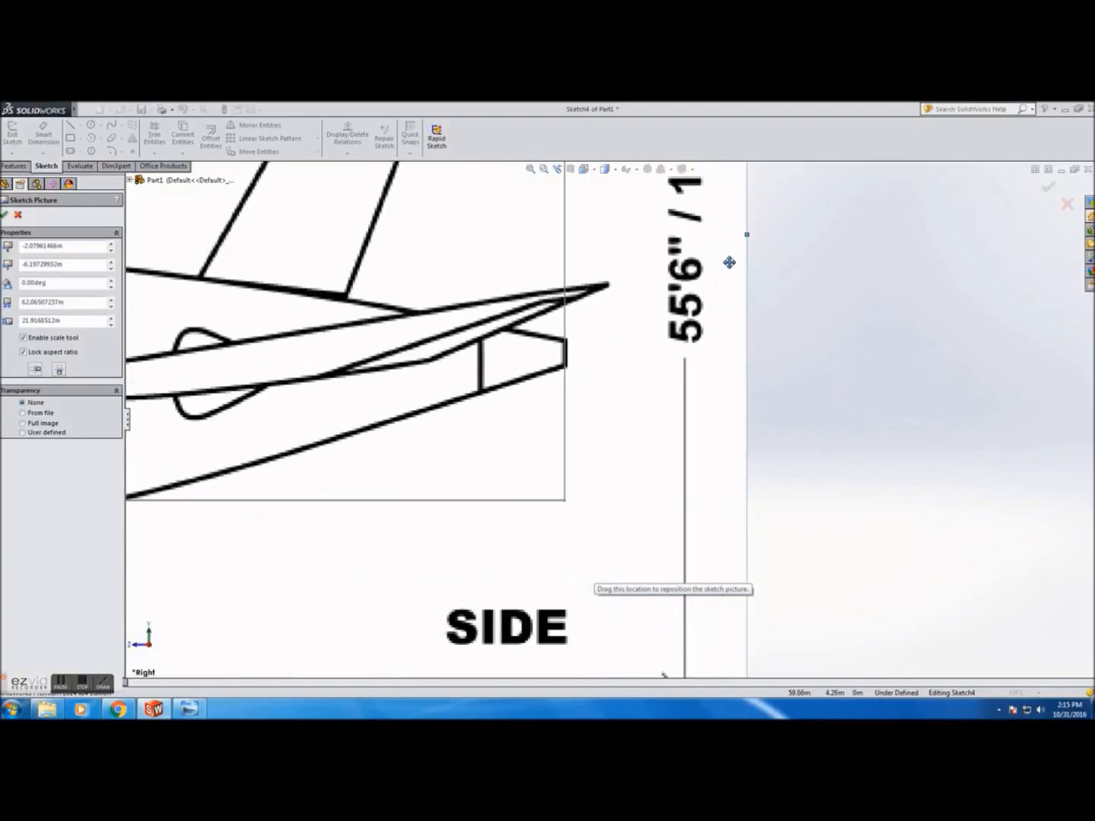
pyautogui.moveTo(747, 234); pyautogui.dragTo(744, 234)
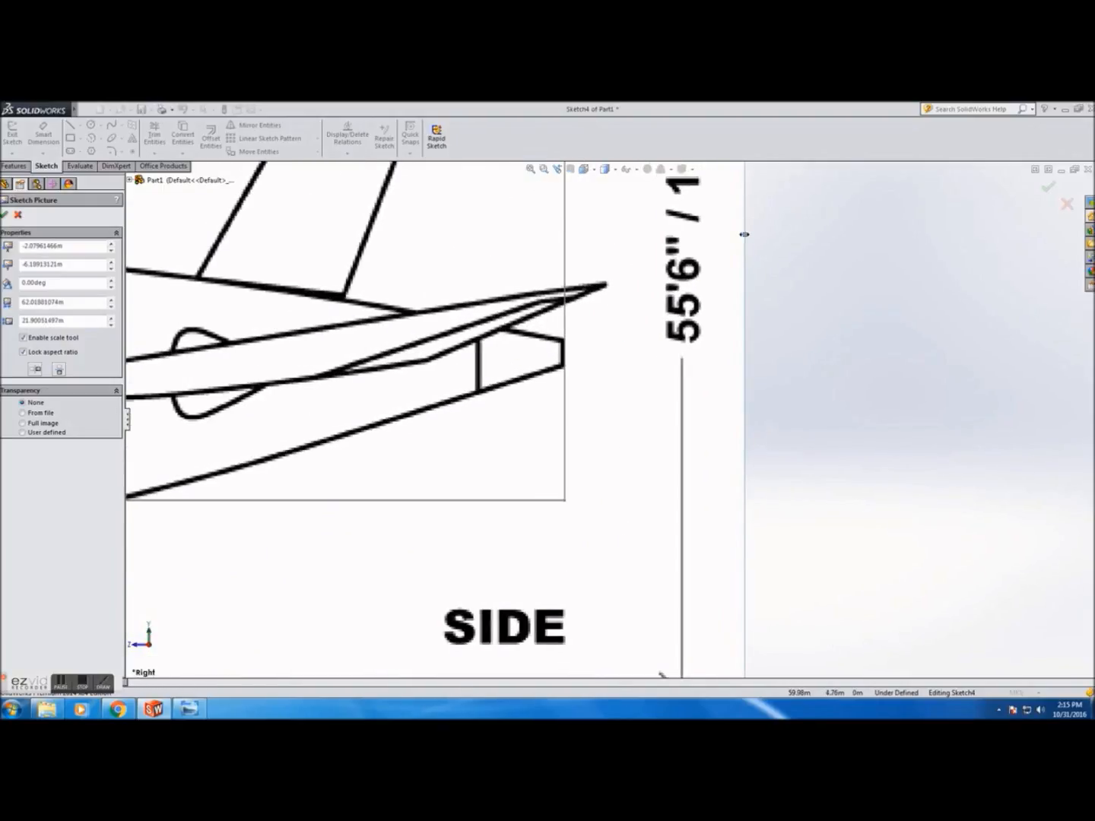
pyautogui.moveTo(744, 234); pyautogui.dragTo(745, 234)
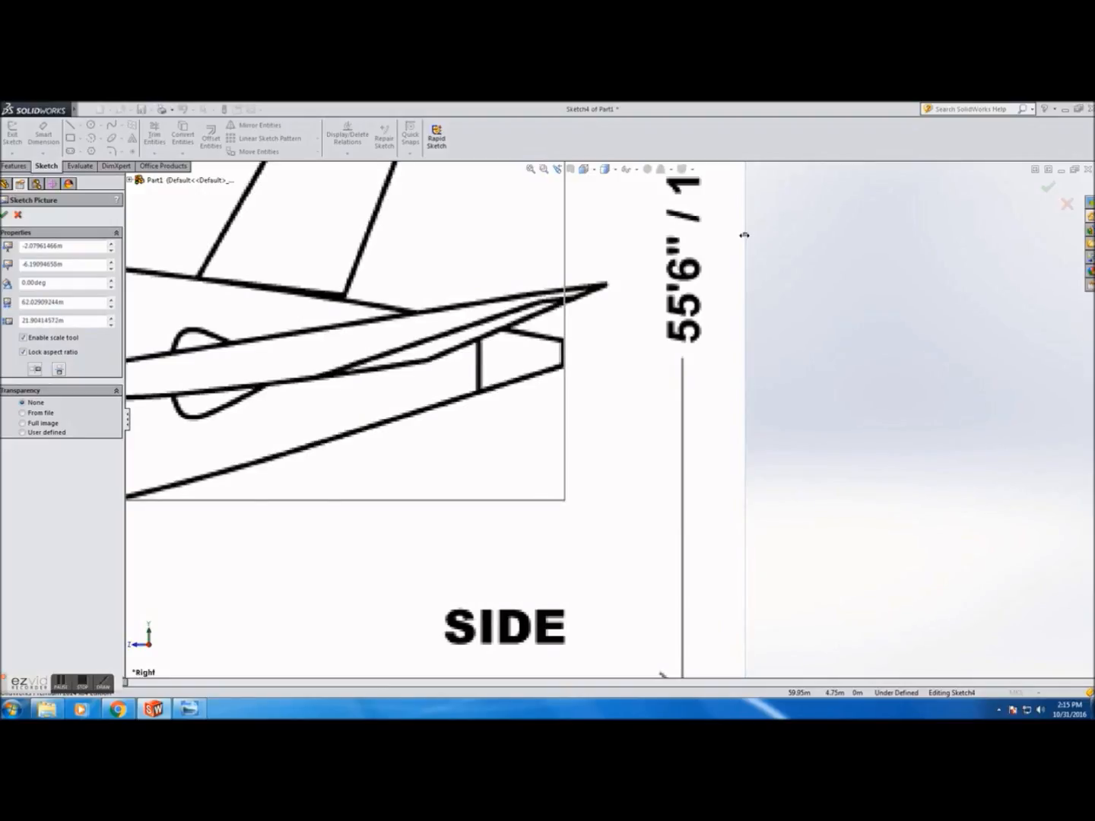
# Step: Check the side picture's alignment at the tail and the nose, and accept its size and placement
pyautogui.scroll(3, 556, 378)
pyautogui.scroll(4, 556, 378)
pyautogui.scroll(-8, 269, 439)
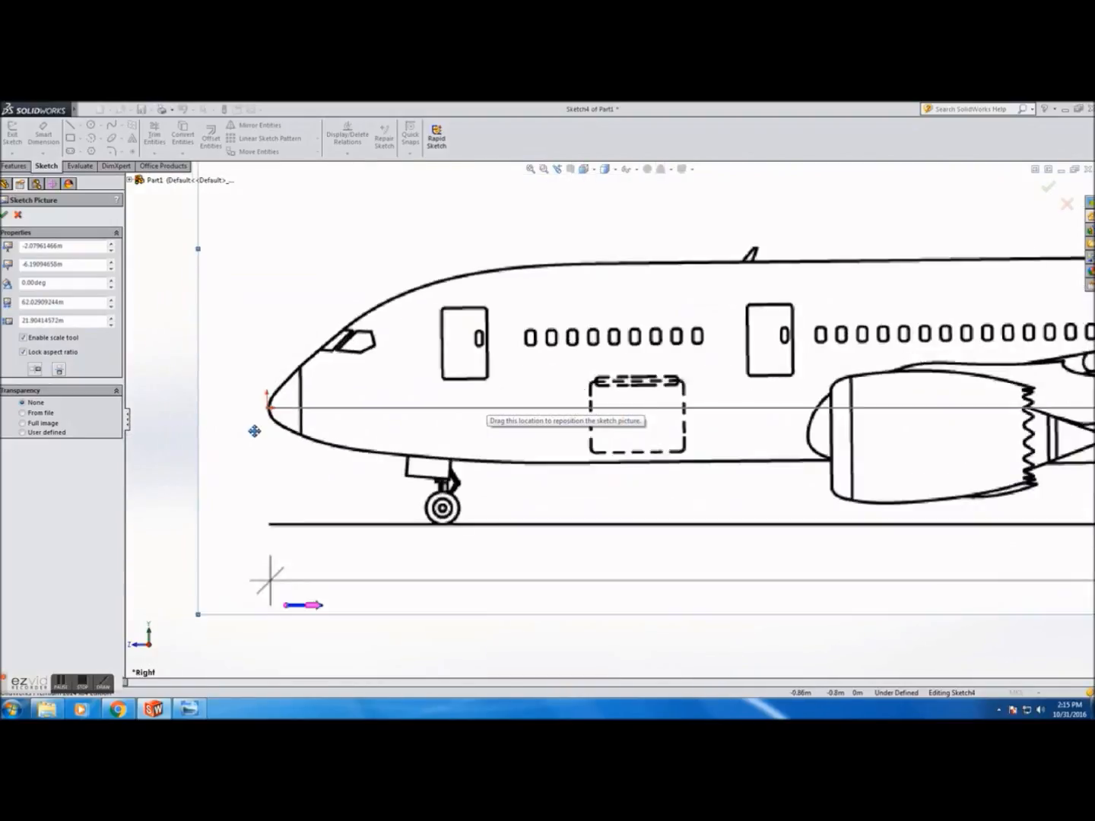
pyautogui.scroll(-3, 315, 413)
pyautogui.scroll(8, 783, 312)
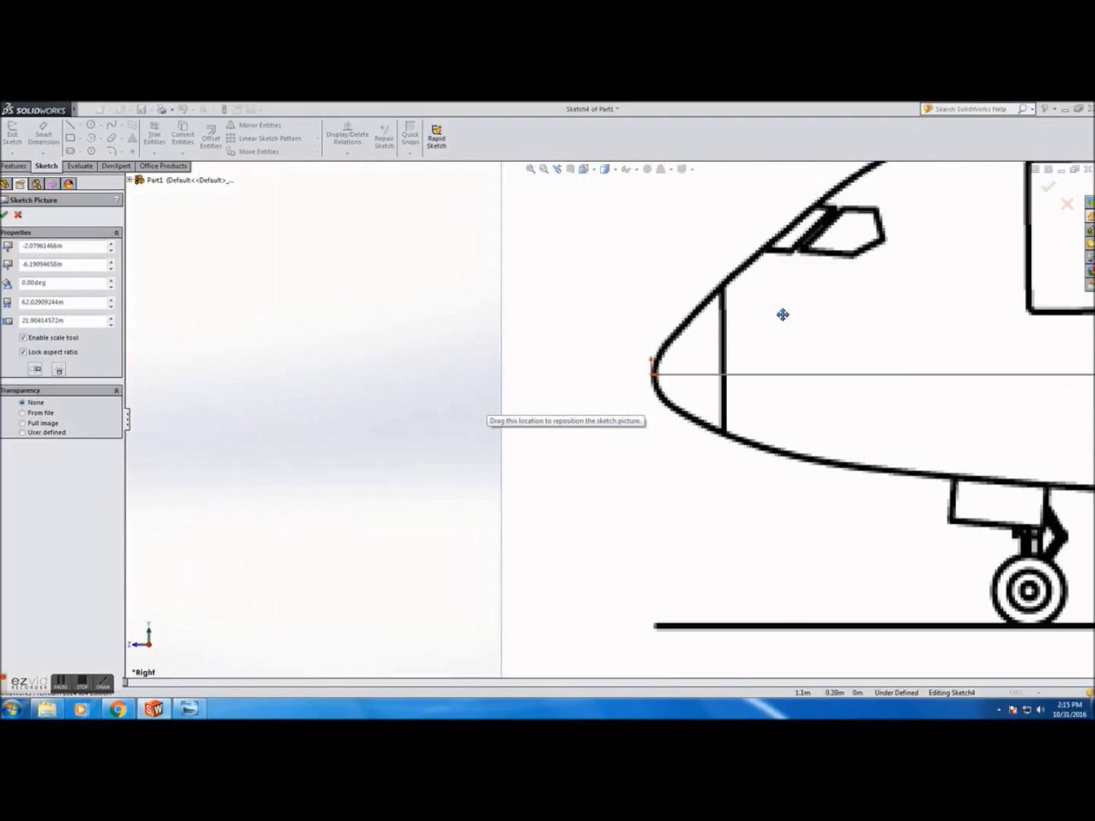
pyautogui.scroll(-2, 723, 414)
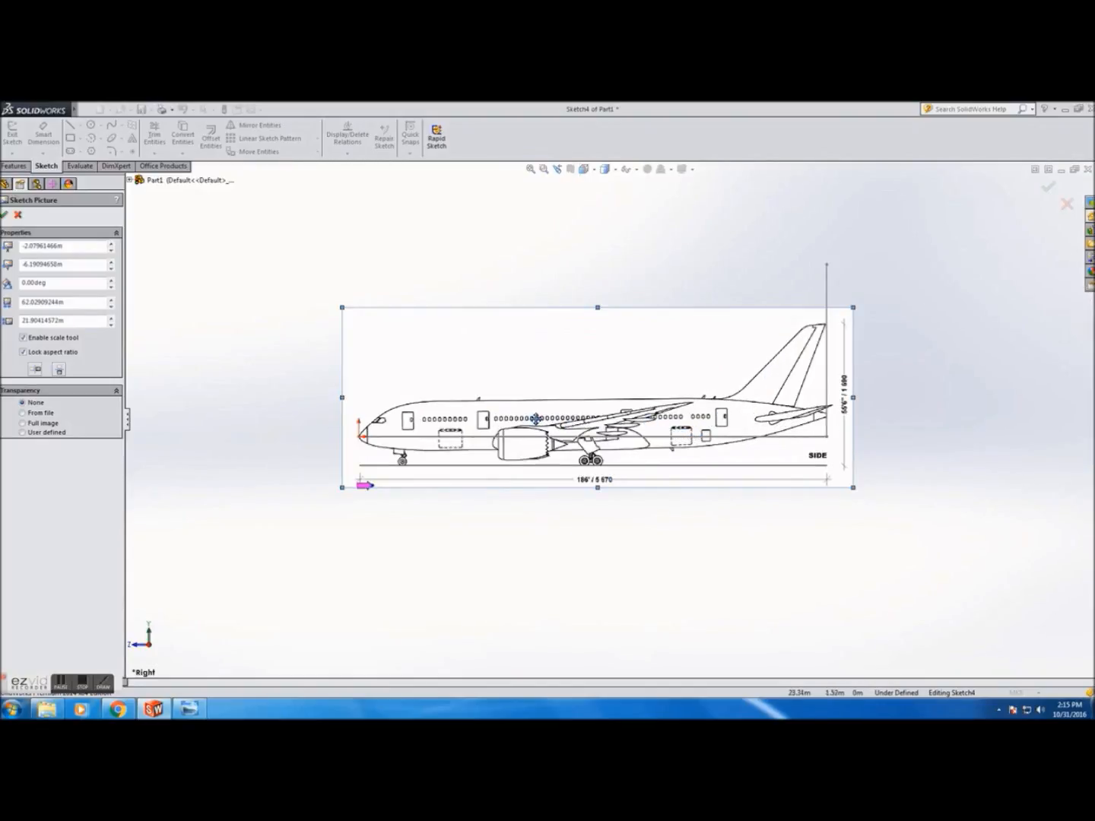
pyautogui.click(4, 216)
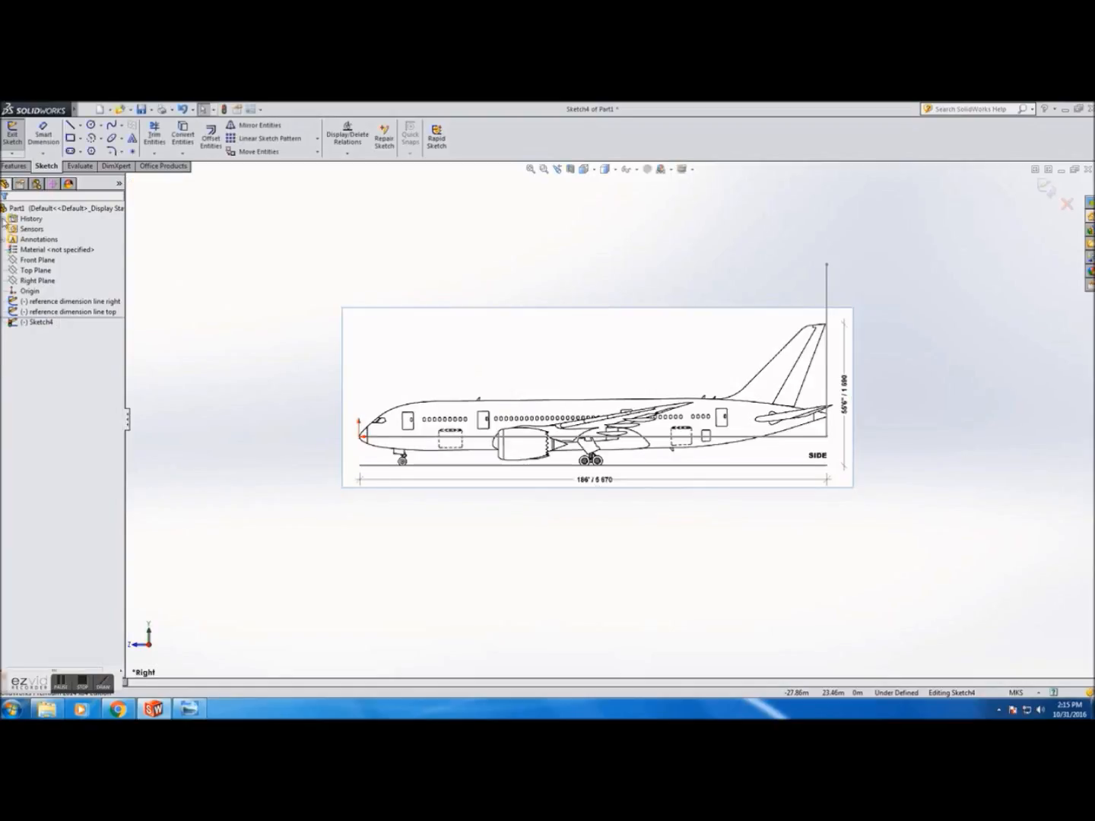
# Step: Rename the side-view picture sketch as "reference image right"
pyautogui.moveTo(238, 346)
pyautogui.mouseDown(button='middle')
pyautogui.moveTo(254, 376)
pyautogui.moveTo(276, 384)
pyautogui.moveTo(244, 384)
pyautogui.mouseUp(button='middle')
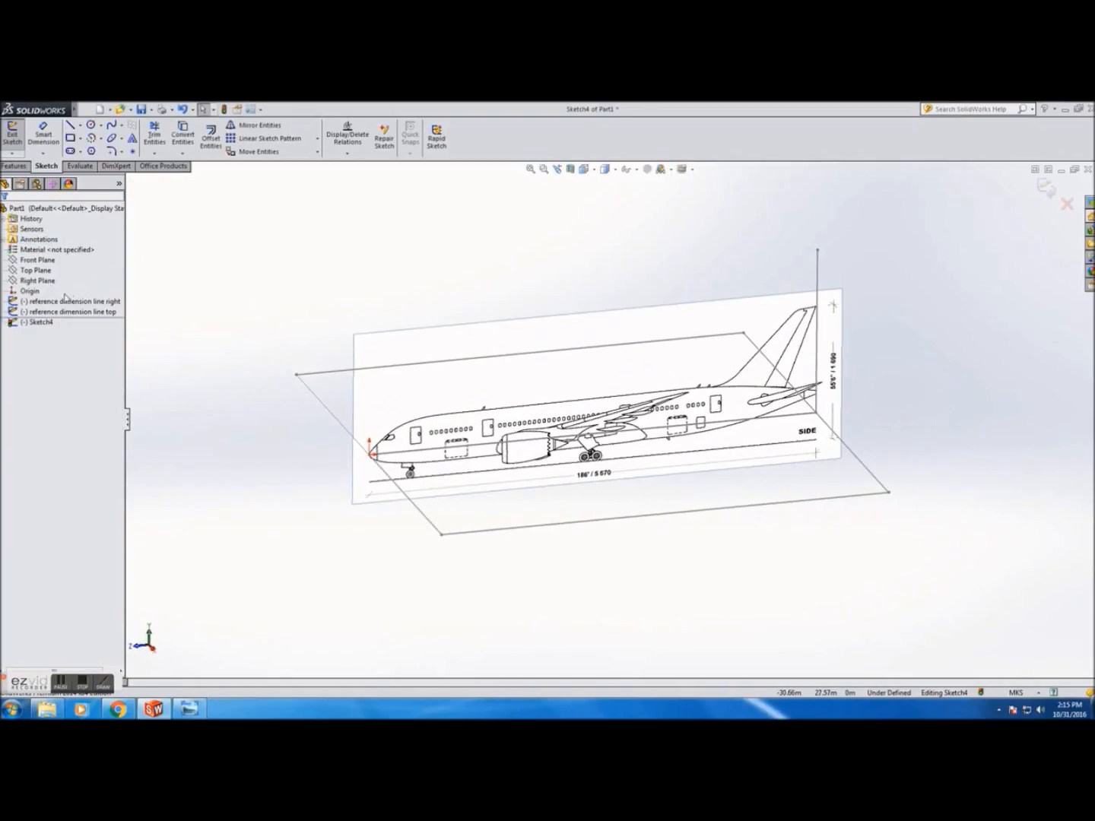
pyautogui.click(42, 324)
pyautogui.click(41, 323)
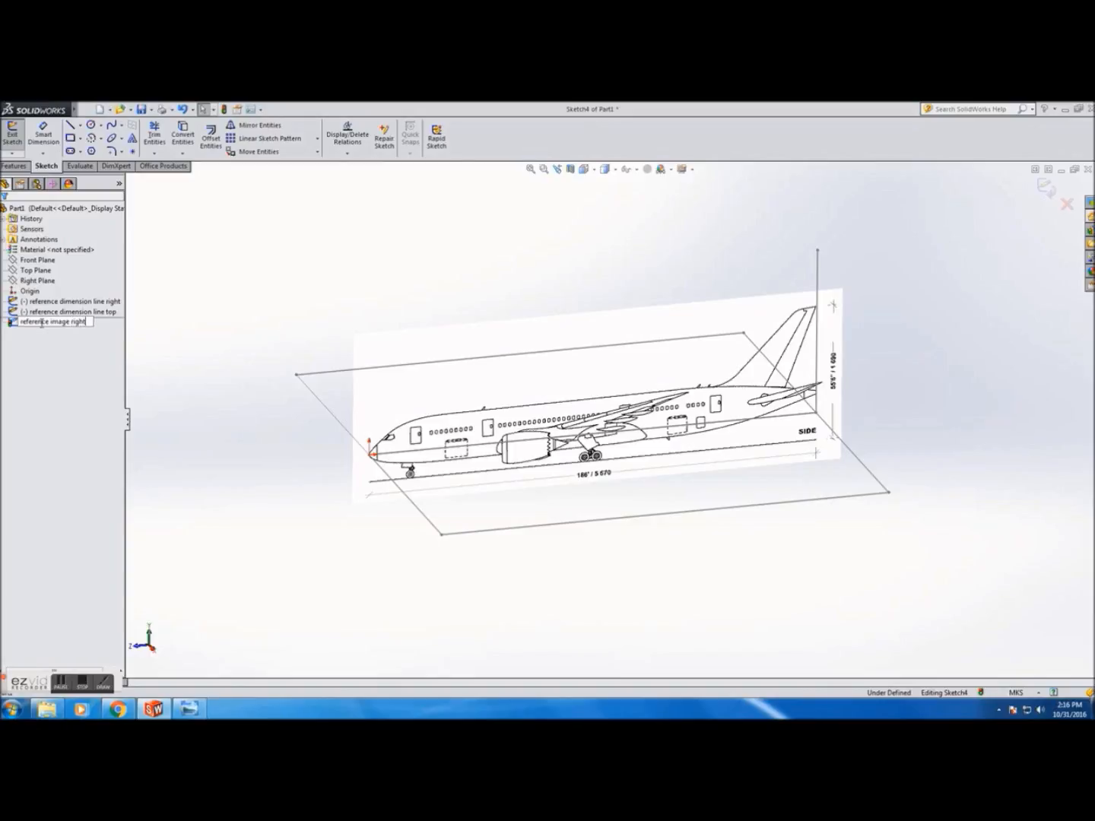
pyautogui.press('Return')
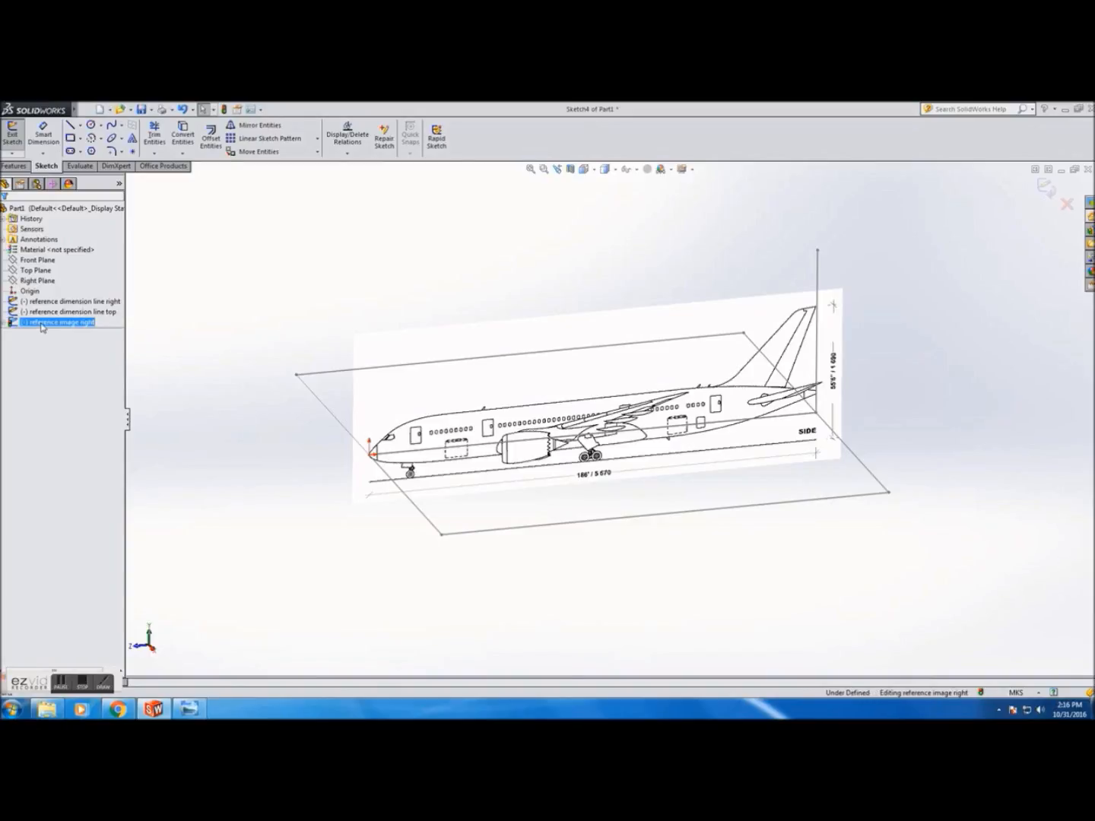
# Step: Close the side-view sketch and start a new sketch on the Top Plane, viewed straight on
pyautogui.click(35, 270)
pyautogui.click(73, 253)
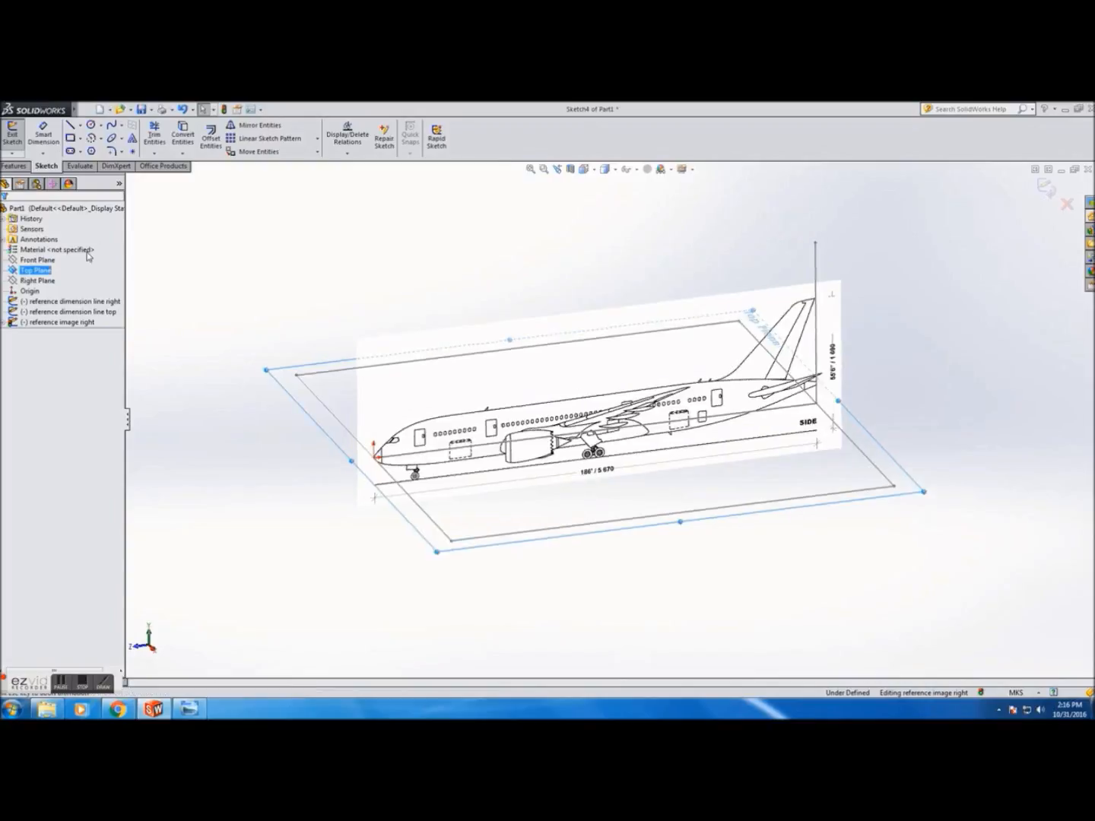
pyautogui.click(87, 110)
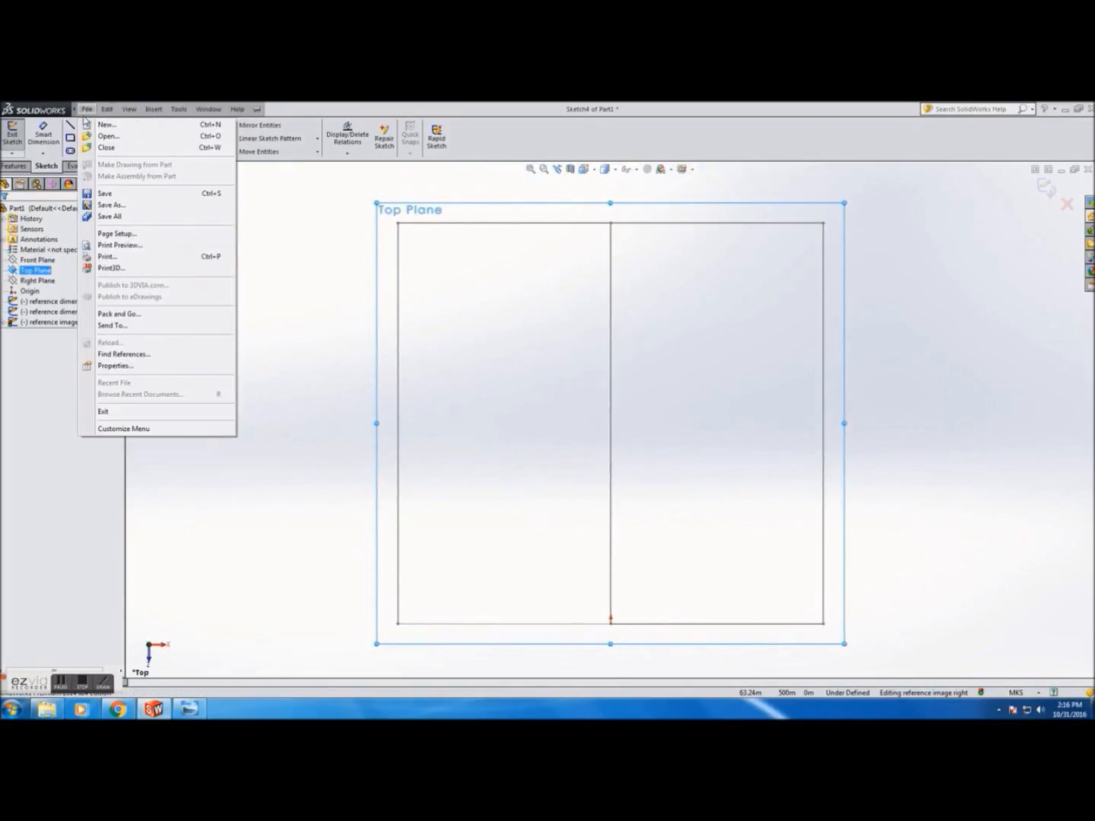
pyautogui.click(19, 140)
pyautogui.click(36, 271)
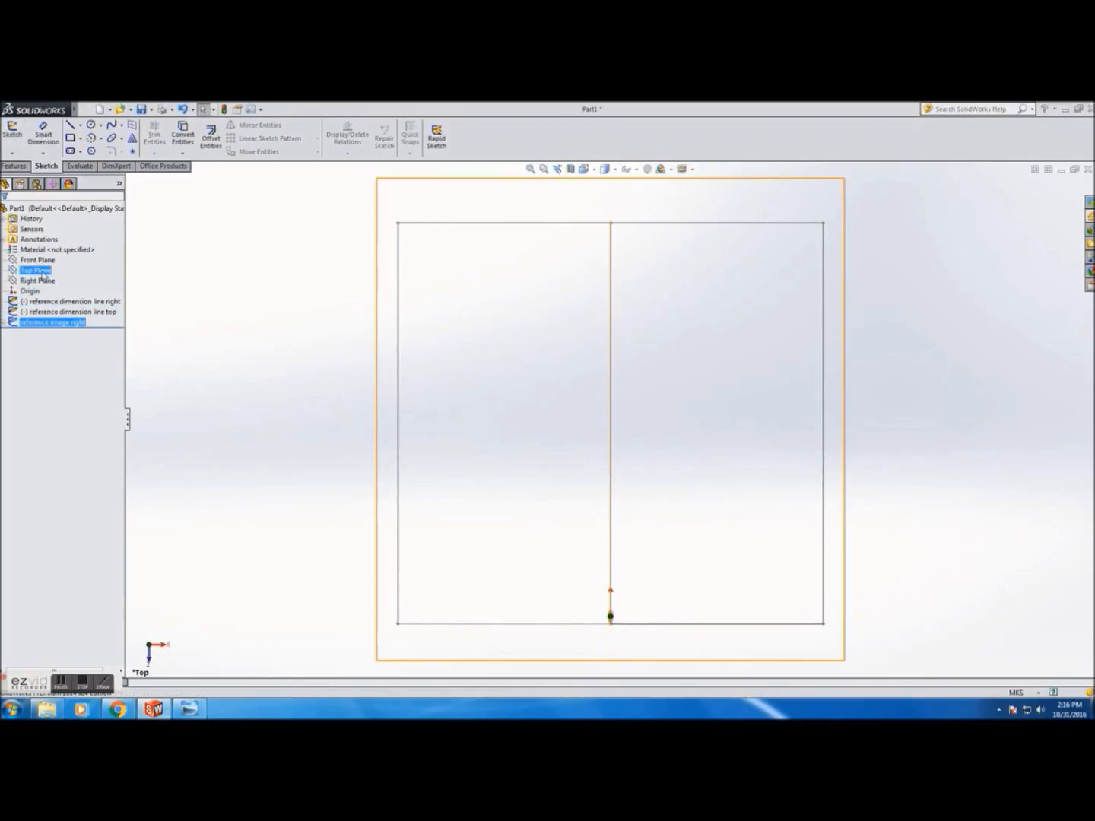
pyautogui.click(49, 254)
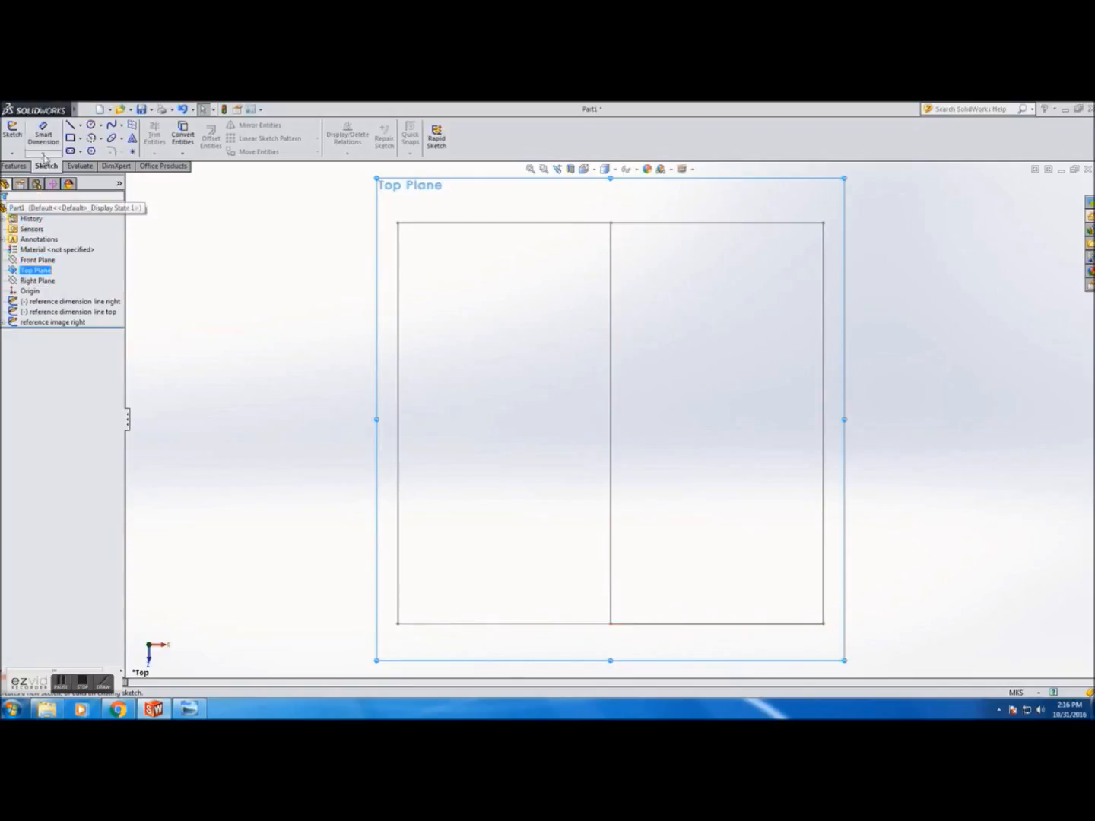
# Step: Insert the "B787-800v top" image as a sketch picture in the Top Plane sketch
pyautogui.click(88, 109)
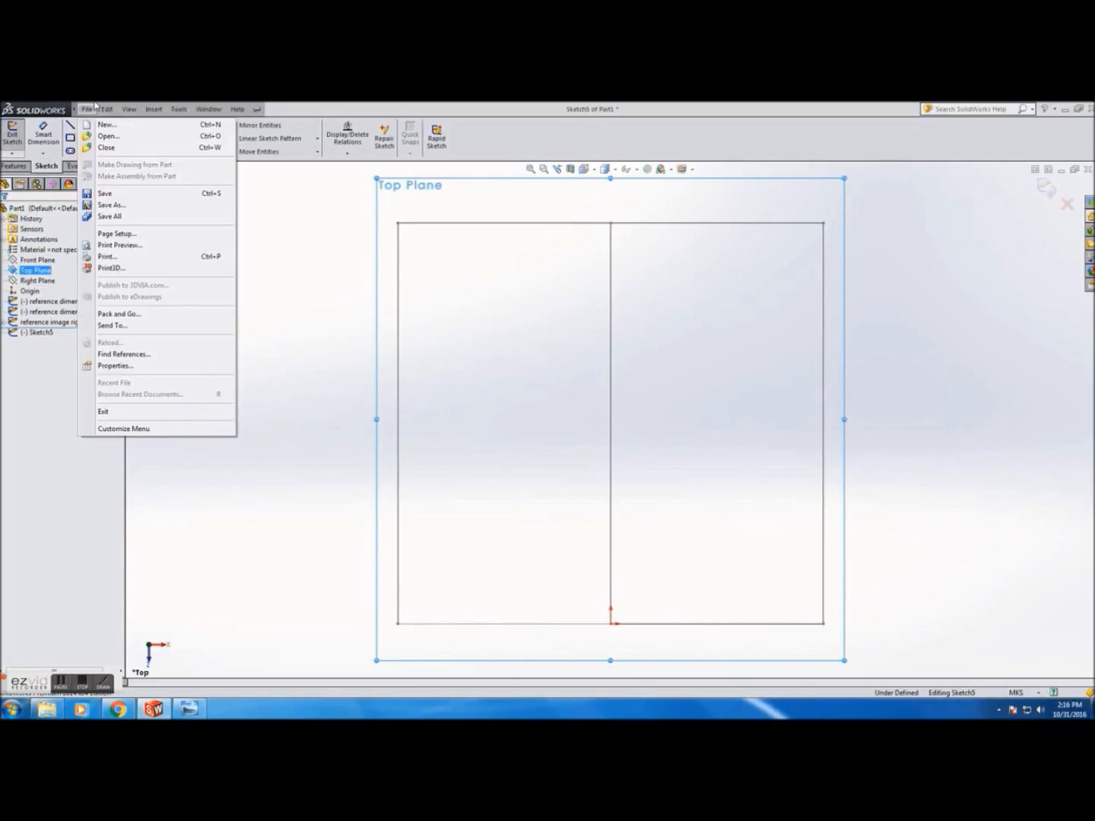
pyautogui.click(154, 110)
pyautogui.click(178, 109)
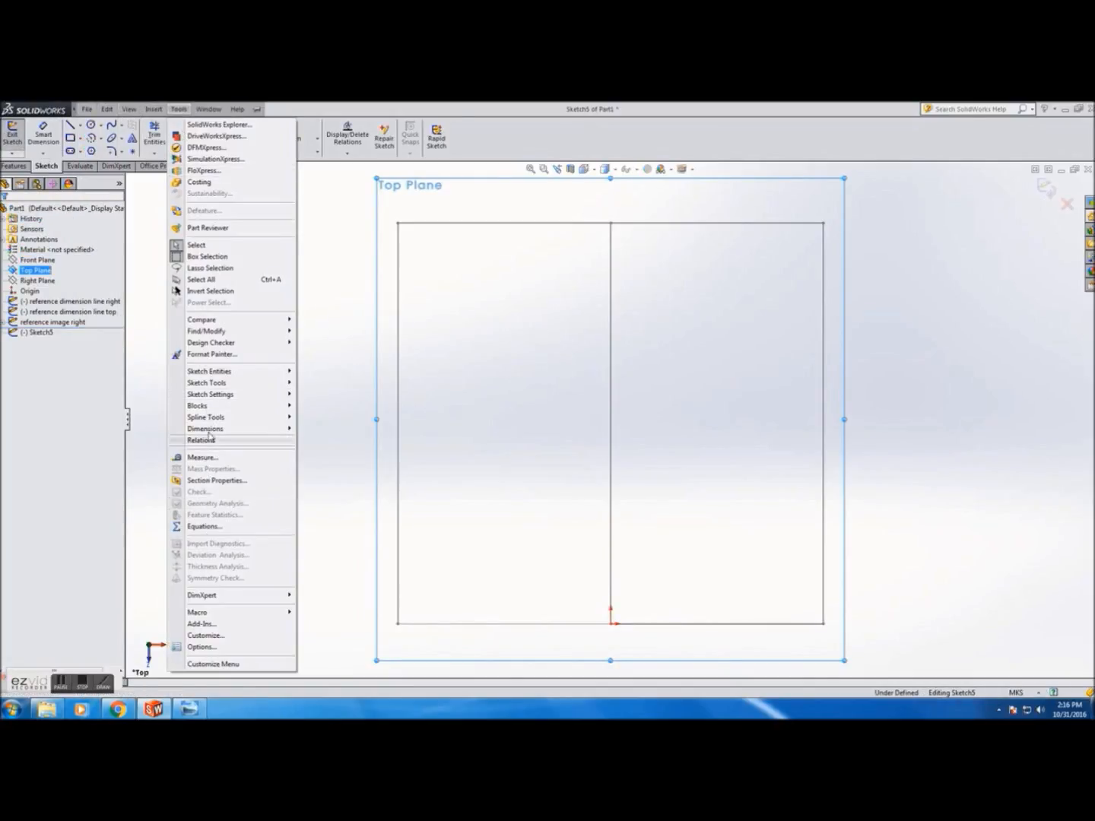
pyautogui.moveTo(252, 383)
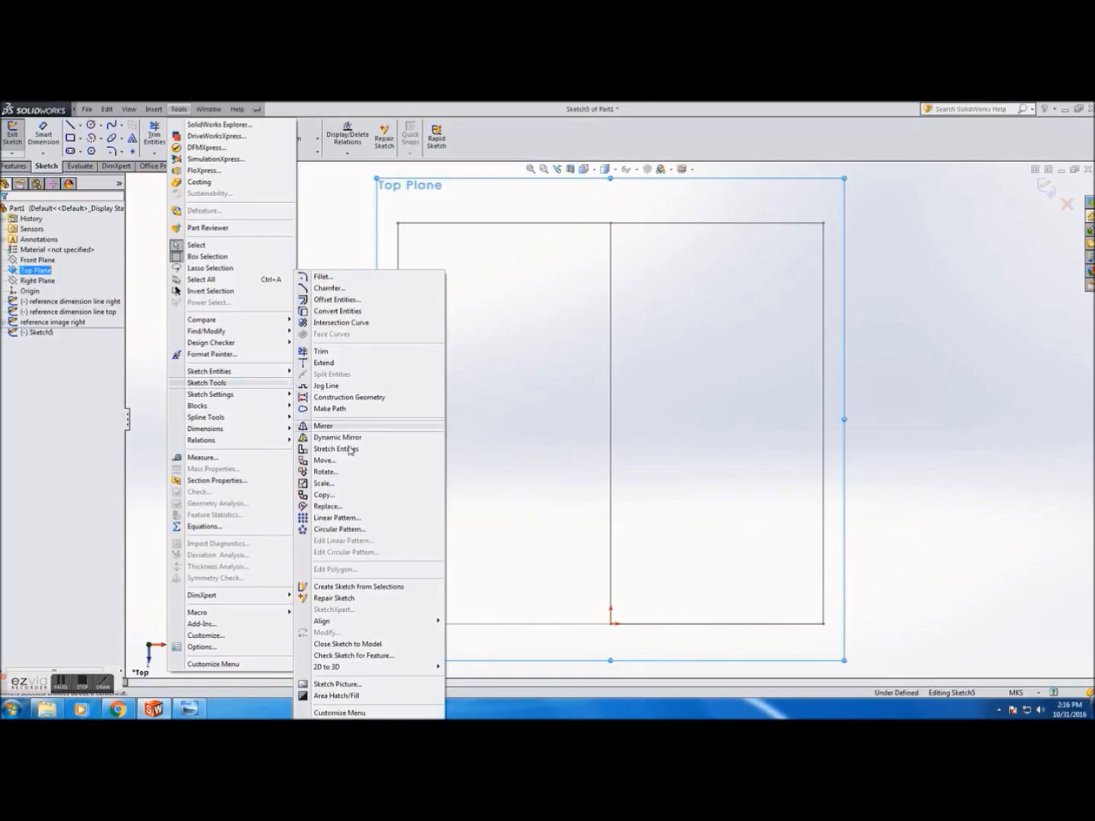
pyautogui.click(355, 685)
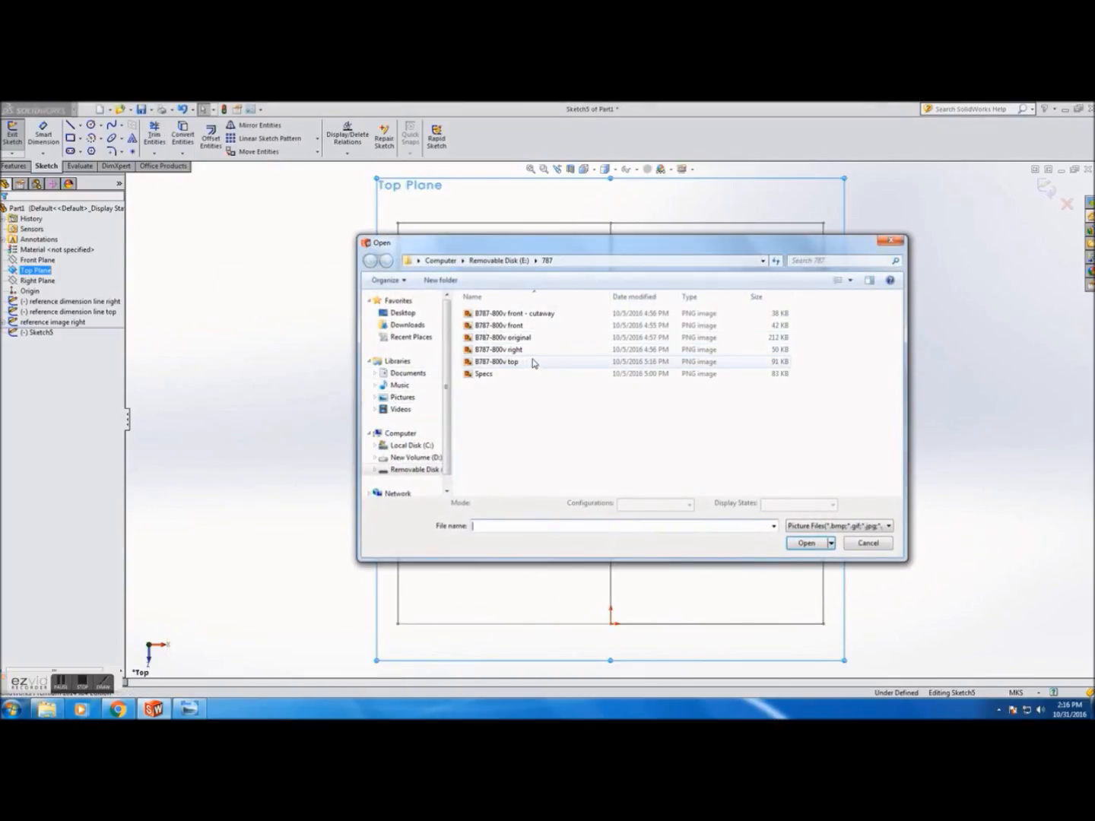
pyautogui.click(532, 362)
pyautogui.click(805, 543)
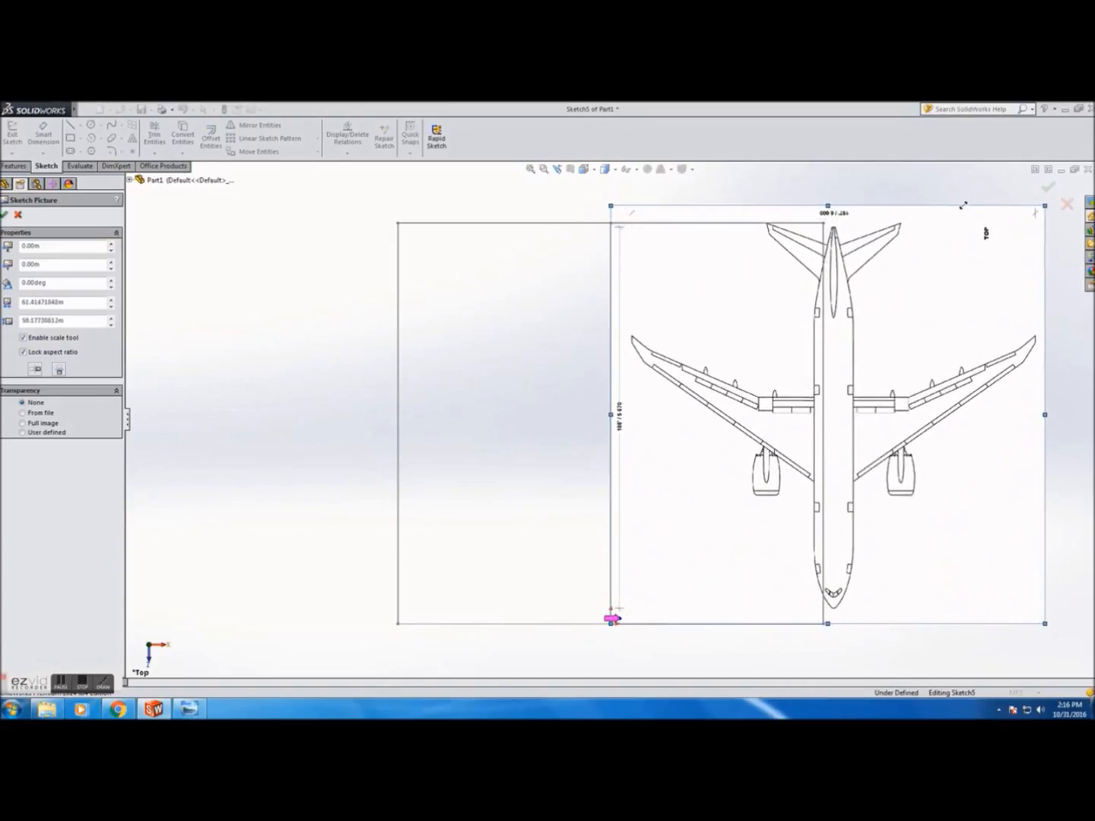
# Step: Scale the top-view picture to about 64.53 m wide and move its nose to the origin, at about -33.13 m and -2.27 m
pyautogui.moveTo(612, 619); pyautogui.dragTo(594, 640)
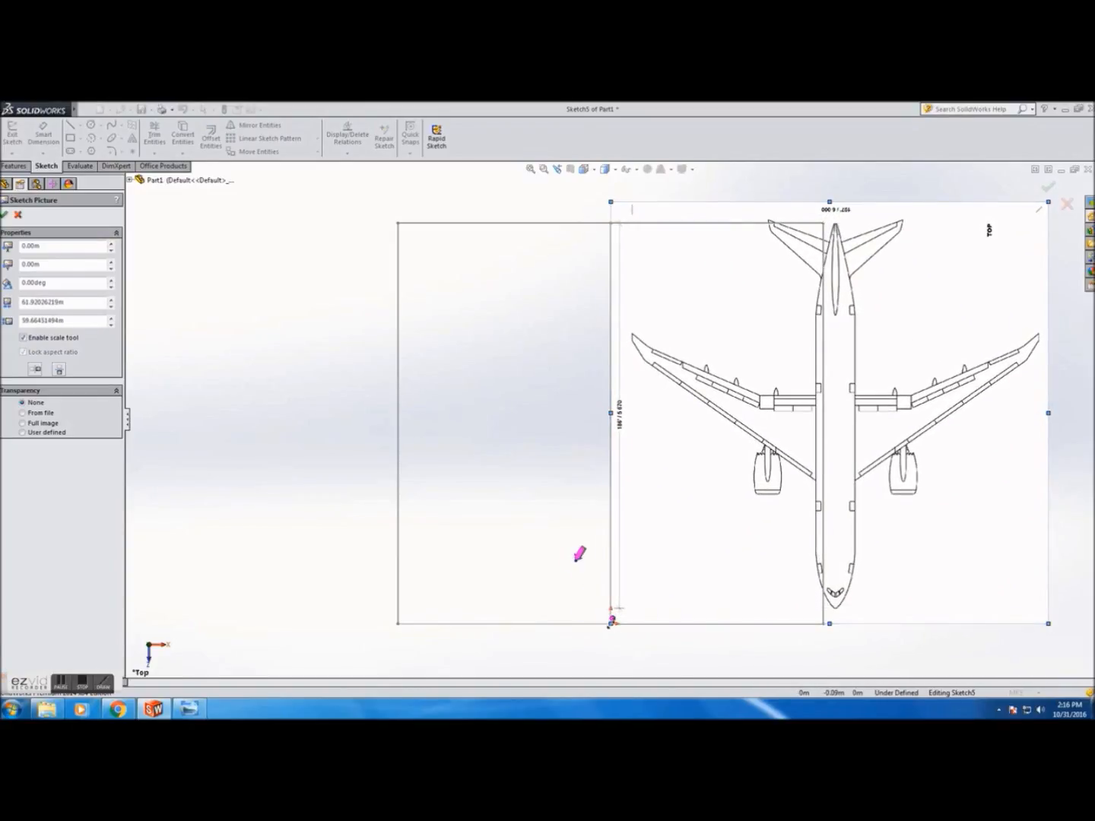
pyautogui.moveTo(889, 345)
pyautogui.mouseDown()
pyautogui.moveTo(447, 378)
pyautogui.moveTo(479, 387)
pyautogui.mouseUp()
pyautogui.scroll(5, 621, 261)
pyautogui.scroll(-10, 614, 552)
pyautogui.scroll(15, 608, 380)
pyautogui.scroll(-1, 596, 542)
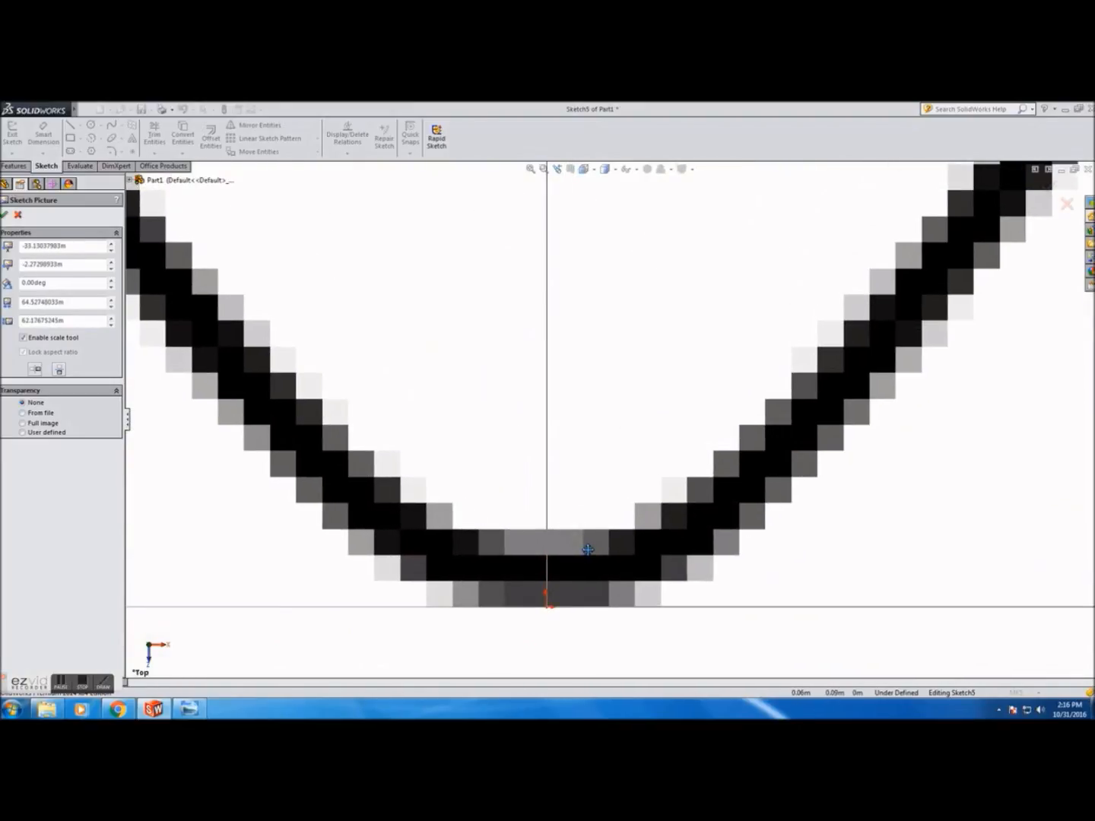
# Step: Fine-position the top-view picture to about -33.125 m horizontally, centring the nose and cockpit windows on the centre reference line
pyautogui.scroll(-3, 632, 422)
pyautogui.scroll(8, 632, 422)
pyautogui.scroll(-7, 511, 569)
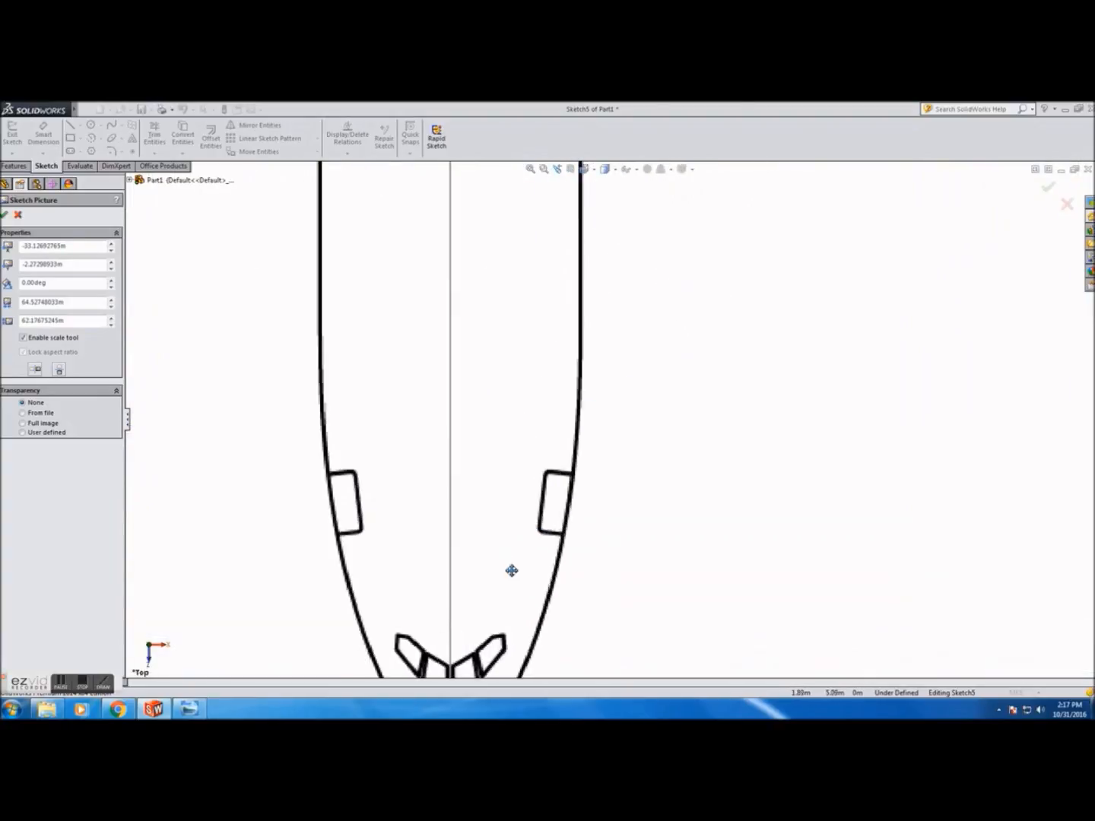
pyautogui.scroll(8, 482, 624)
pyautogui.scroll(-8, 608, 434)
pyautogui.scroll(5, 607, 267)
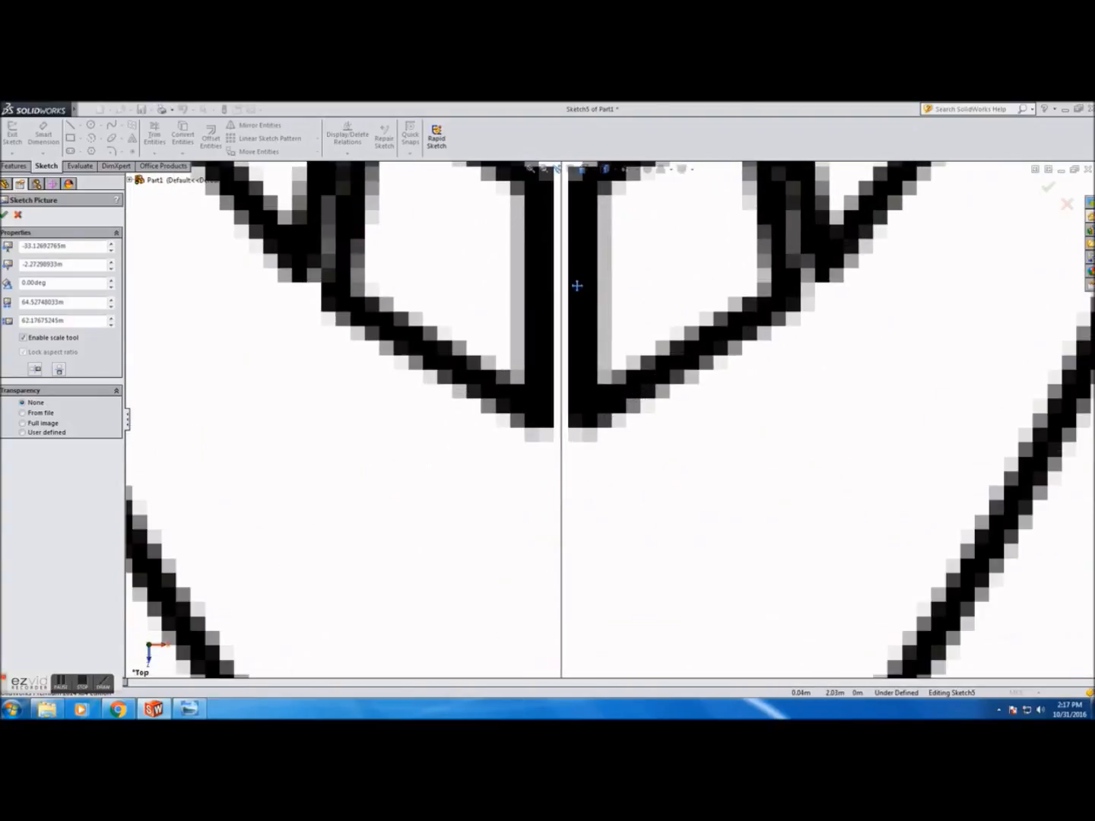
pyautogui.scroll(-1, 577, 285)
pyautogui.scroll(3, 586, 455)
pyautogui.scroll(-10, 606, 484)
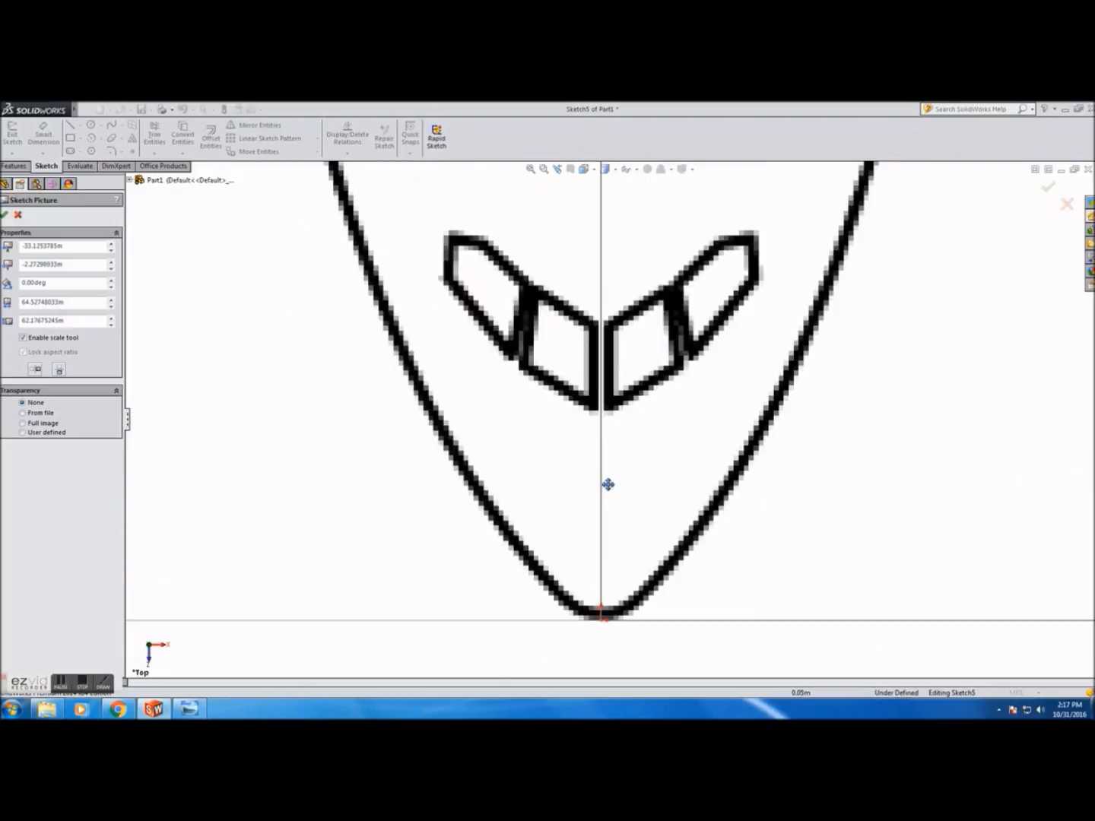
# Step: Resize the top-view picture to about 64.48 m by 62.13 m so the tail end meets the reference rectangle, and close the sketch
pyautogui.scroll(8, 616, 269)
pyautogui.moveTo(479, 320); pyautogui.dragTo(480, 324)
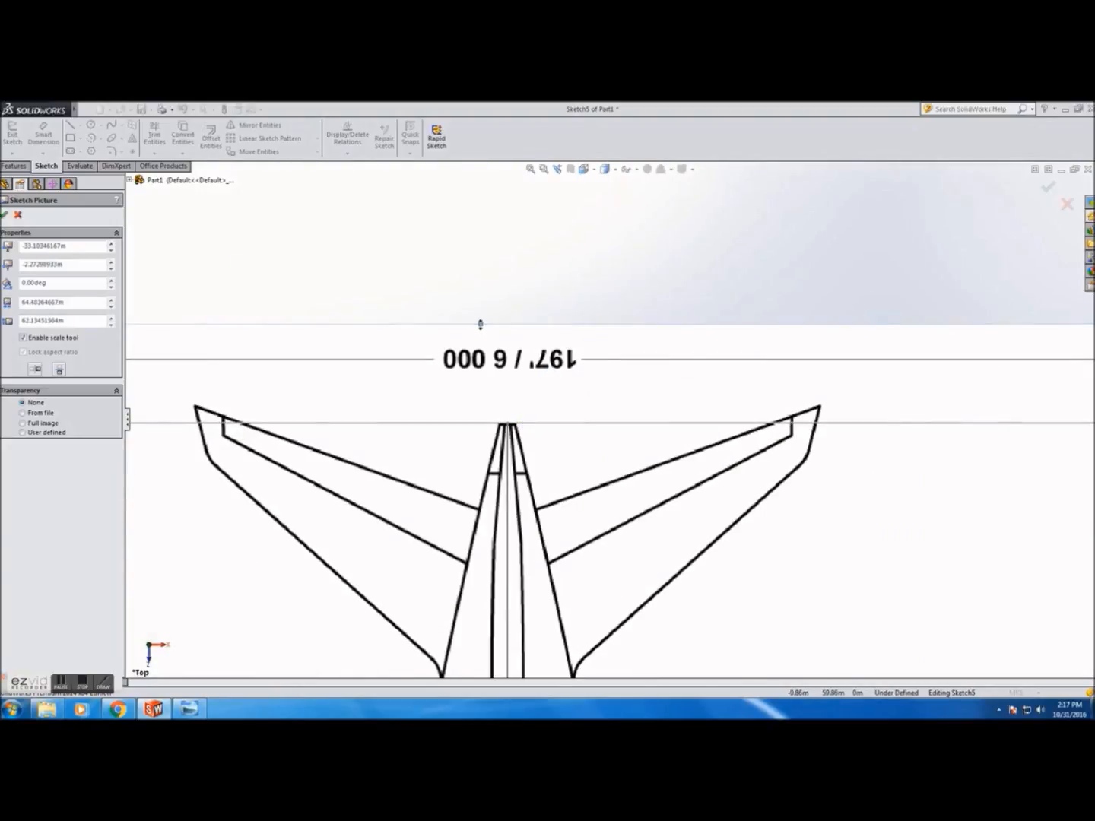
pyautogui.scroll(-8, 716, 424)
pyautogui.scroll(8, 597, 532)
pyautogui.scroll(5, 591, 334)
pyautogui.click(1047, 187)
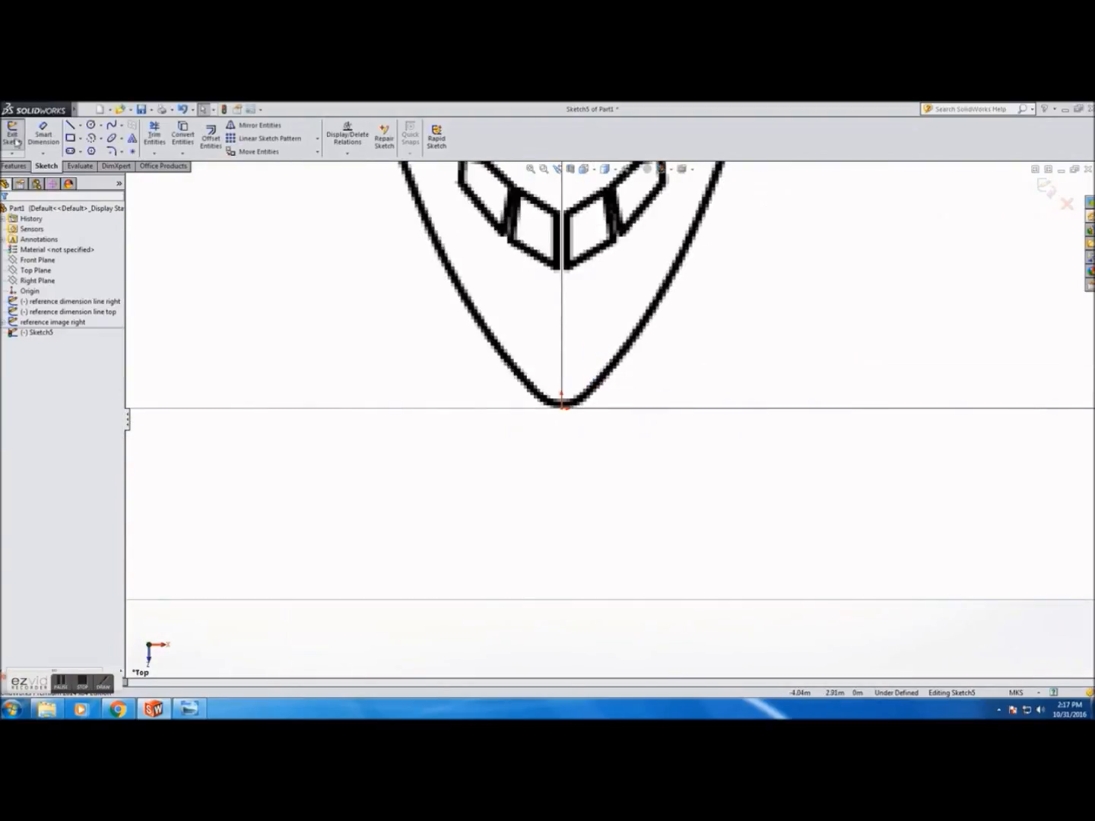
pyautogui.click(1048, 187)
# Step: Examine in isometric and rotated views how the side and top pictures align with each other and the reference lines
pyautogui.scroll(-5, 528, 339)
pyautogui.scroll(-3, 525, 338)
pyautogui.click(584, 169)
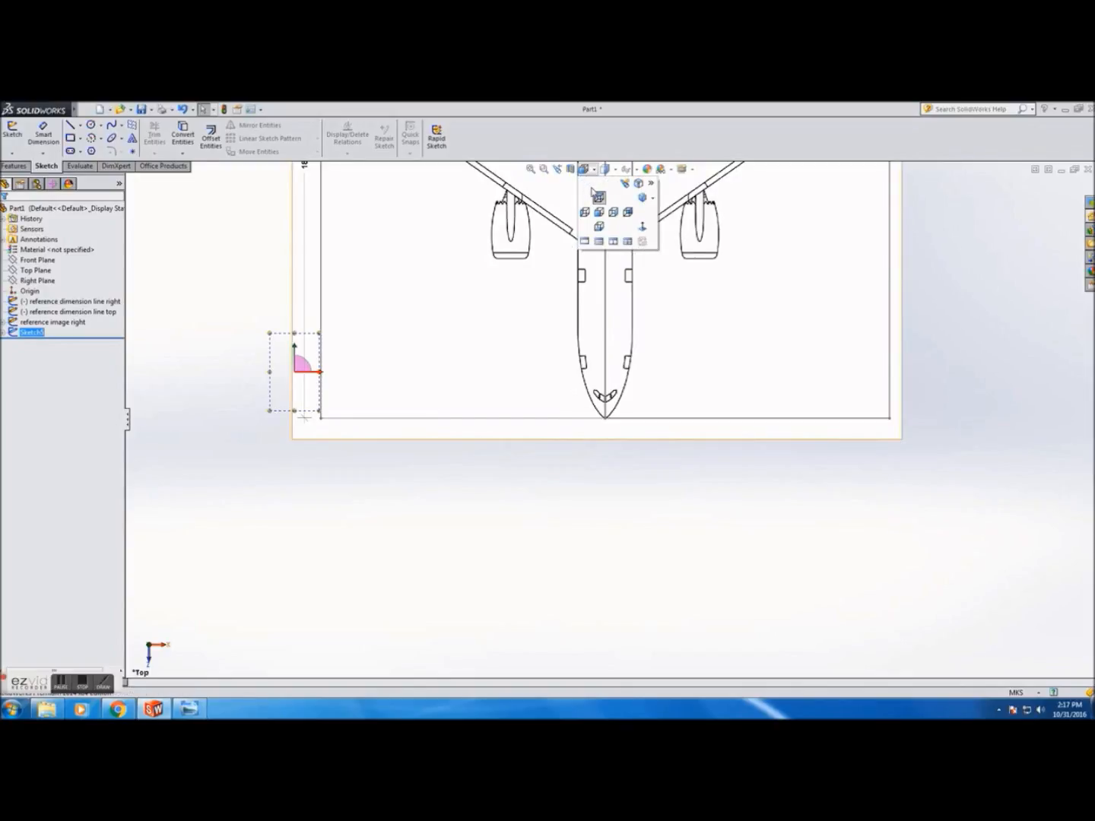
pyautogui.click(644, 199)
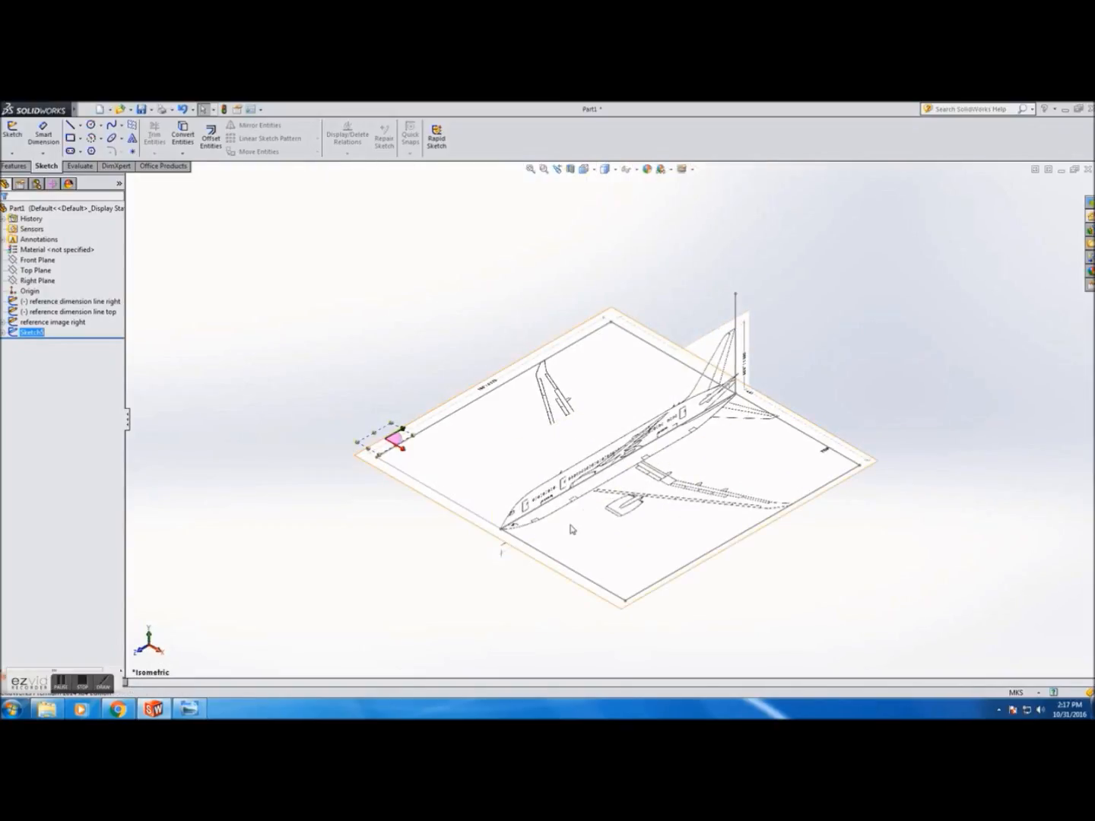
pyautogui.scroll(-5, 571, 530)
pyautogui.moveTo(636, 406)
pyautogui.mouseDown(button='middle')
pyautogui.moveTo(628, 391)
pyautogui.moveTo(586, 384)
pyautogui.moveTo(594, 345)
pyautogui.moveTo(594, 371)
pyautogui.mouseUp(button='middle')
pyautogui.scroll(5, 597, 369)
pyautogui.scroll(-8, 701, 359)
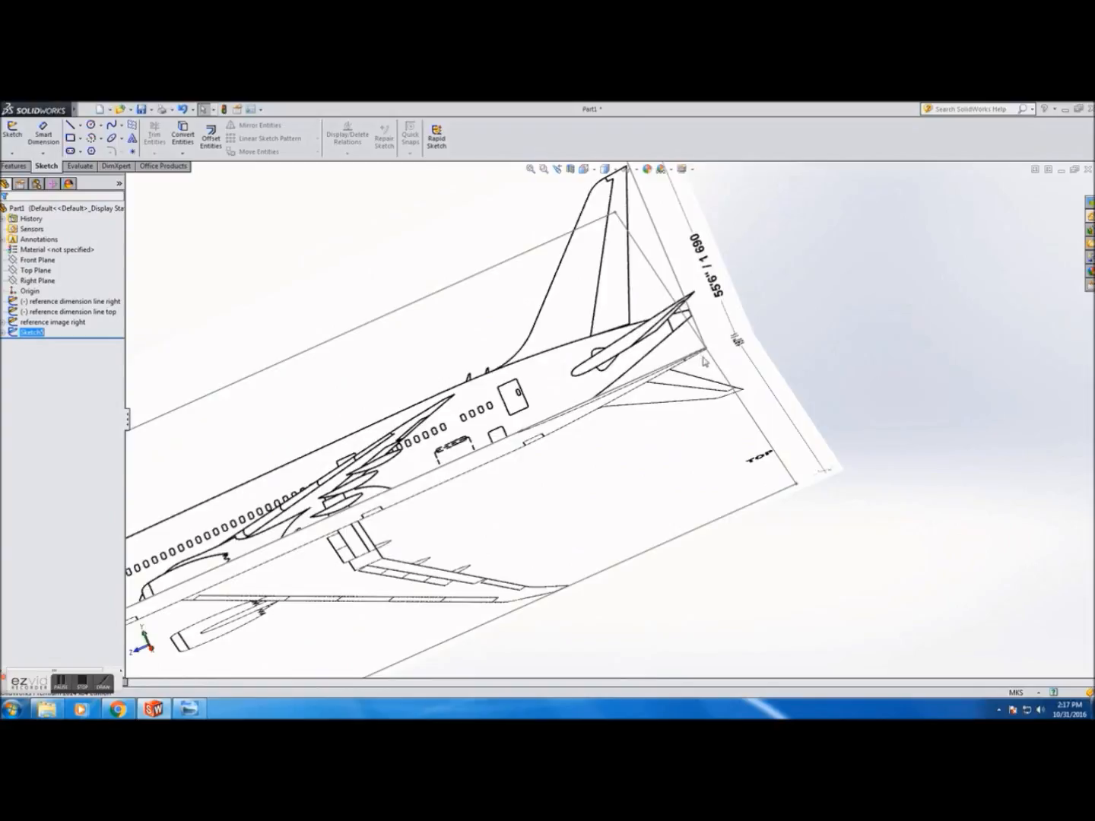
pyautogui.scroll(-3, 701, 359)
pyautogui.moveTo(709, 372)
pyautogui.mouseDown(button='middle')
pyautogui.moveTo(701, 350)
pyautogui.moveTo(703, 360)
pyautogui.mouseUp(button='middle')
pyautogui.scroll(4, 703, 360)
pyautogui.scroll(2, 677, 381)
pyautogui.moveTo(630, 410)
pyautogui.mouseDown(button='middle')
pyautogui.moveTo(628, 386)
pyautogui.moveTo(648, 421)
pyautogui.moveTo(638, 411)
pyautogui.moveTo(650, 411)
pyautogui.mouseUp(button='middle')
pyautogui.scroll(5, 616, 442)
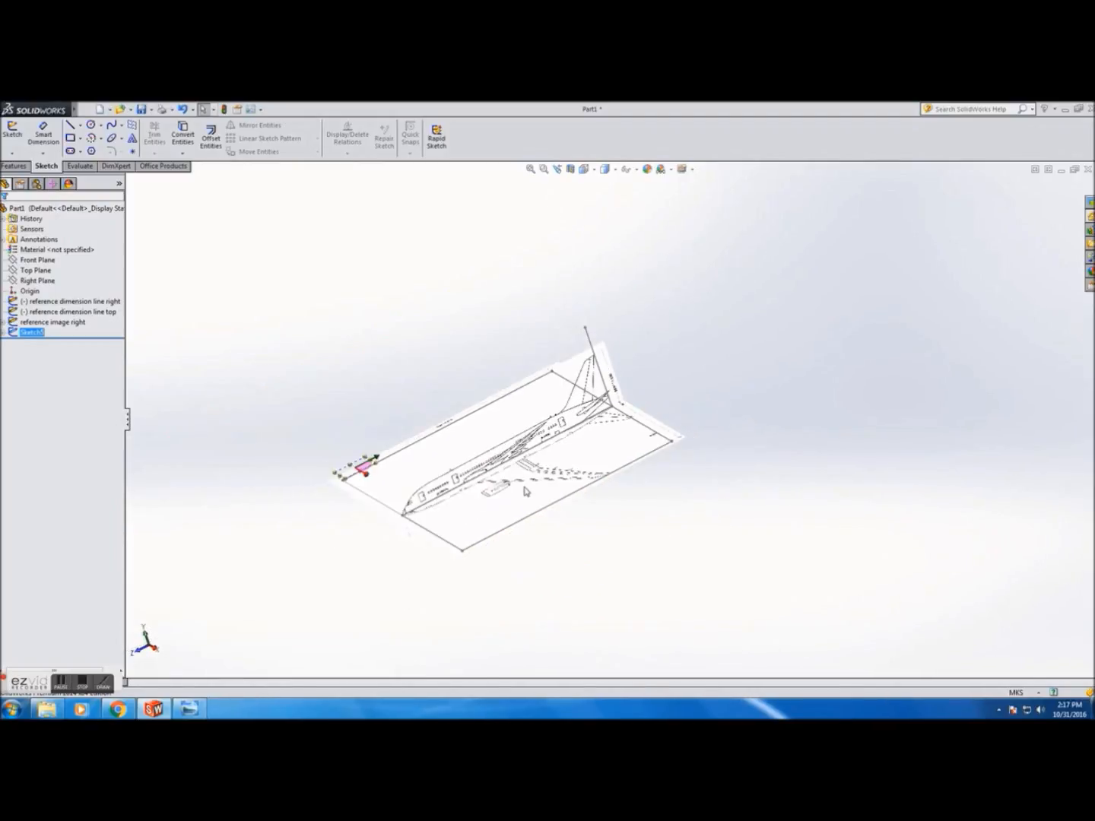
pyautogui.moveTo(525, 491); pyautogui.dragTo(501, 487, button='middle')
pyautogui.scroll(-3, 455, 491)
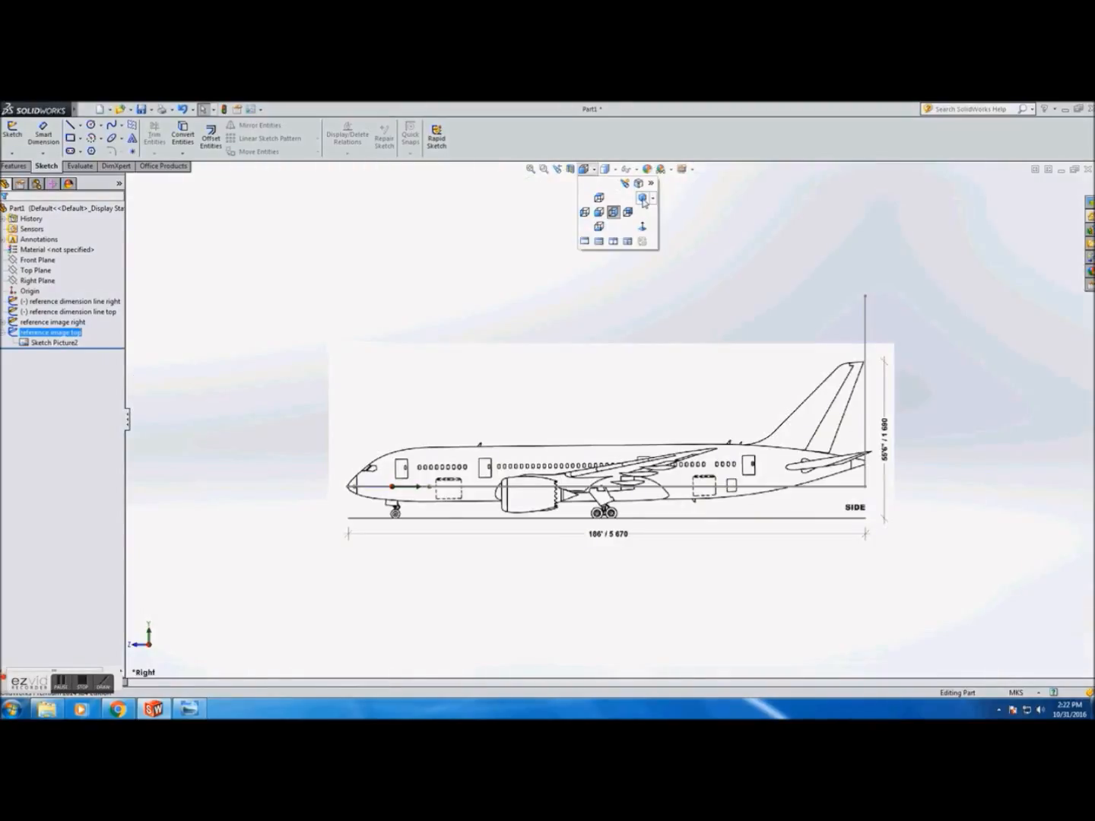
# Step: Start a new sketch on the Front Plane, viewed straight on
pyautogui.click(643, 198)
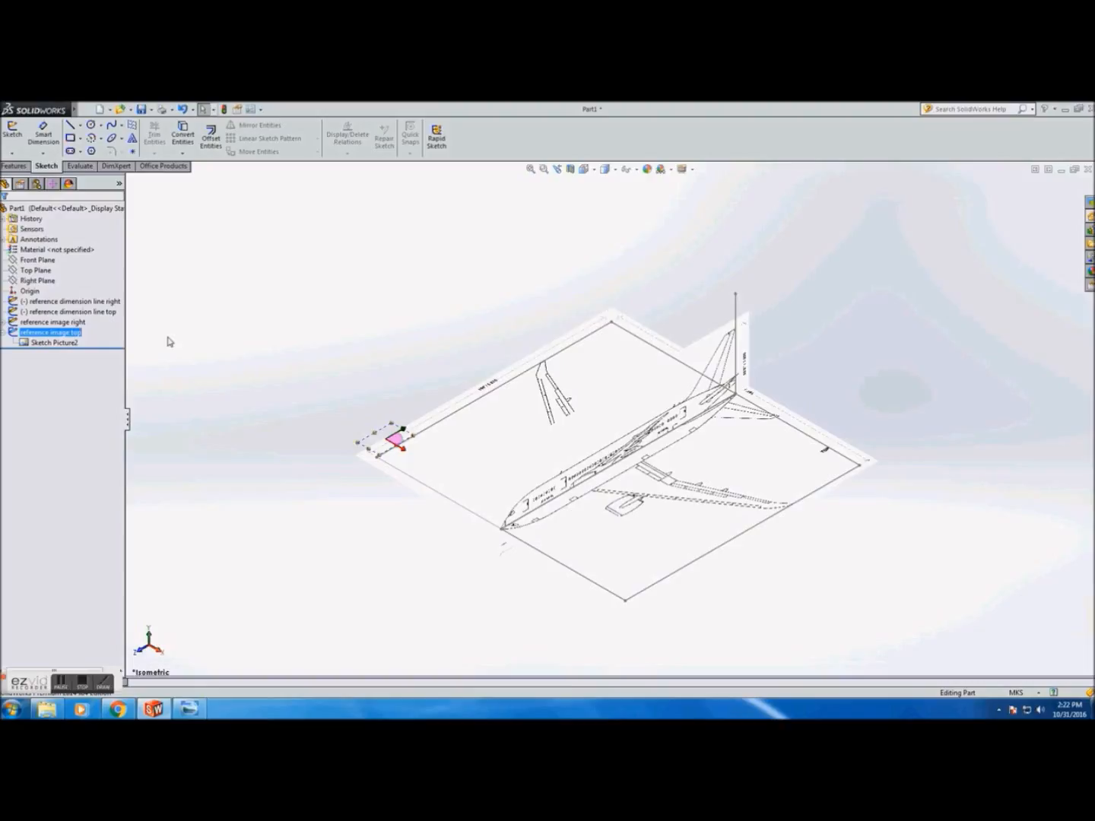
pyautogui.moveTo(501, 377)
pyautogui.mouseDown(button='middle')
pyautogui.moveTo(508, 511)
pyautogui.moveTo(496, 352)
pyautogui.mouseUp(button='middle')
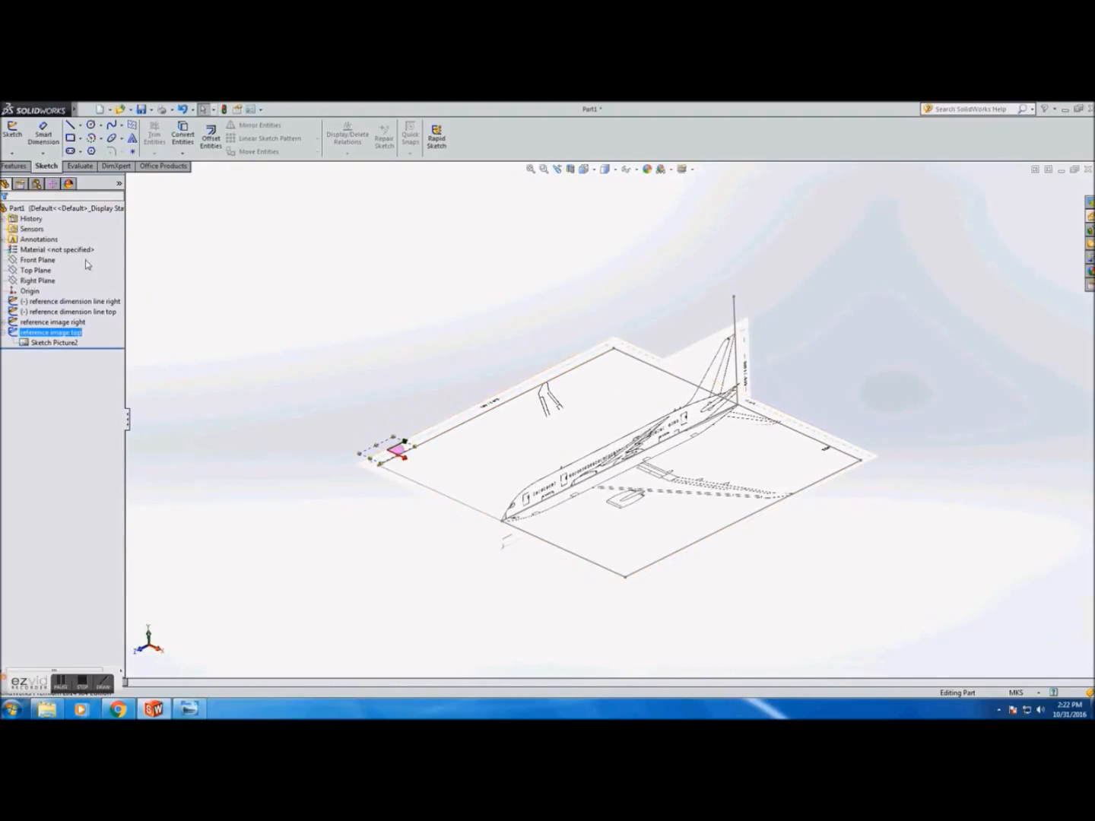
pyautogui.click(47, 260)
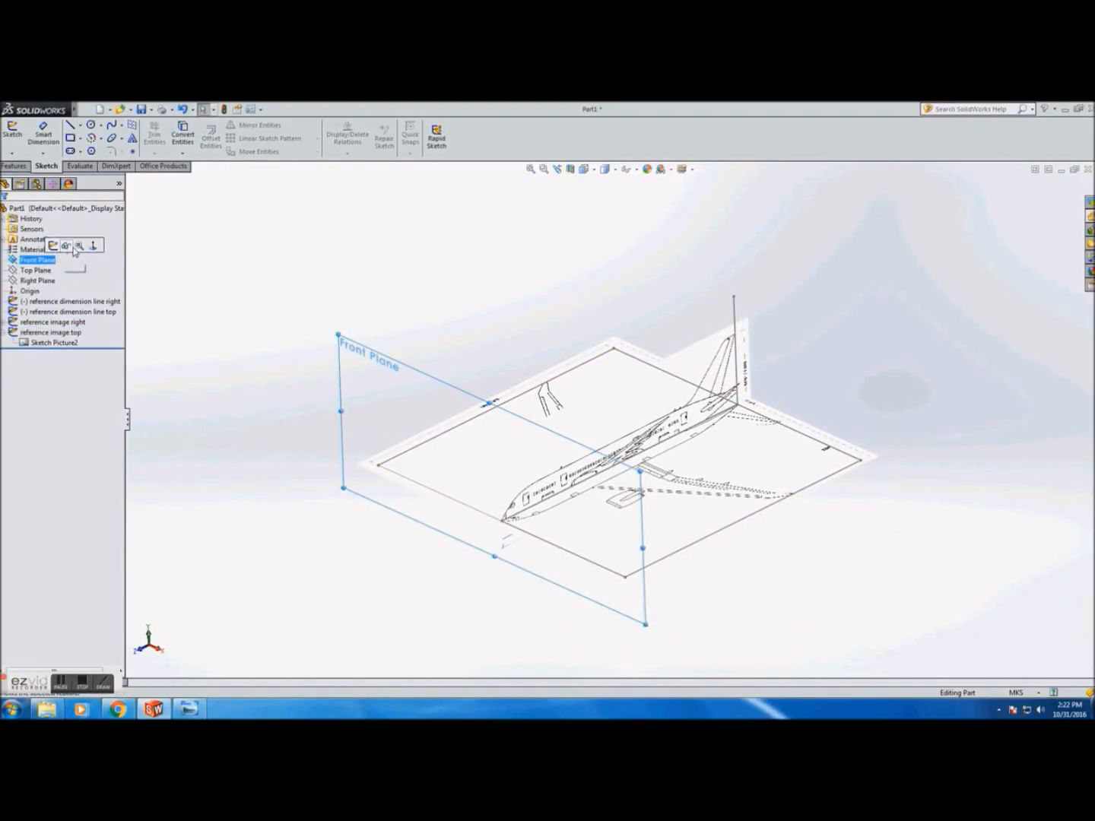
pyautogui.click(91, 246)
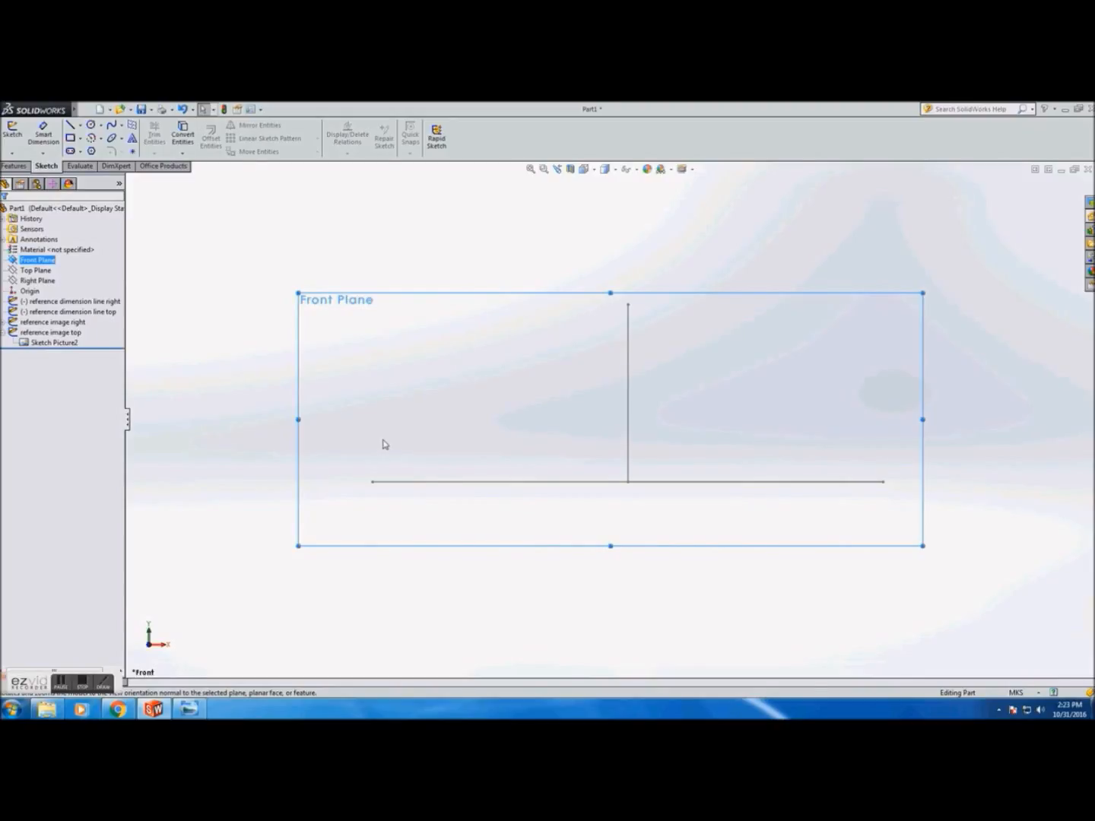
pyautogui.click(13, 133)
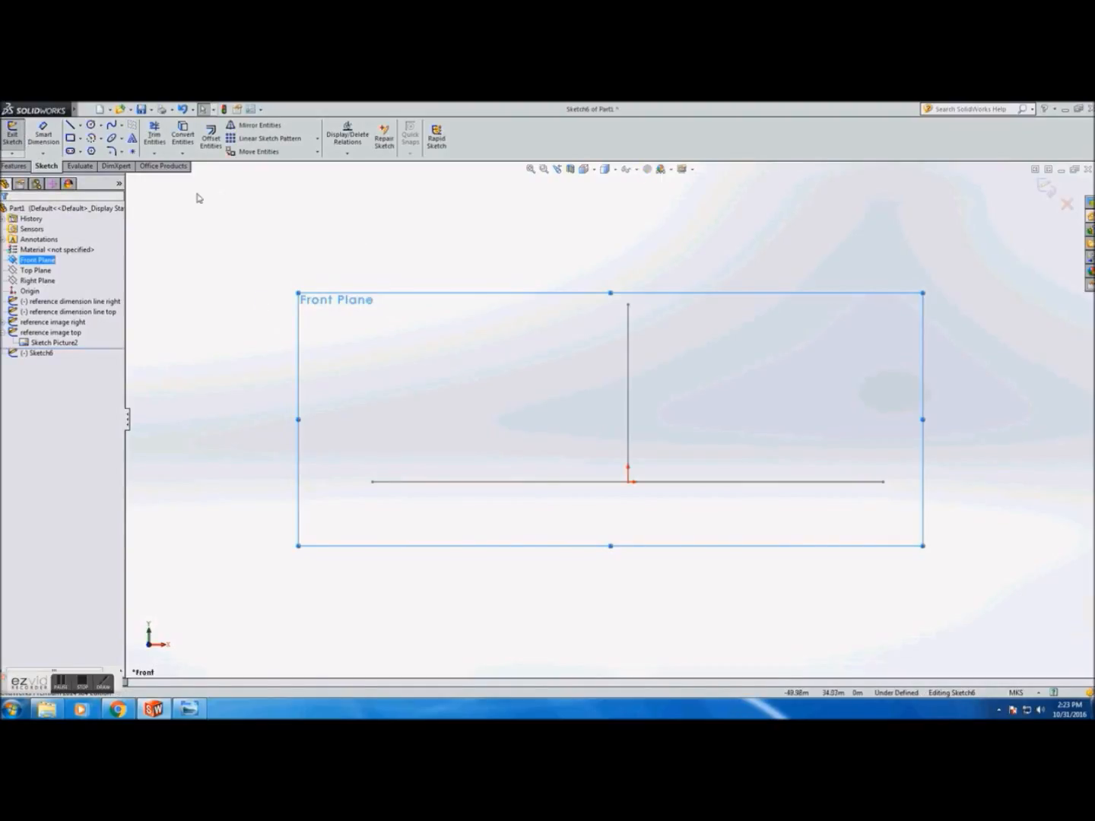
# Step: Draw a horizontal line from the origin to the left end of the wingspan reference line
pyautogui.click(71, 126)
pyautogui.click(628, 482)
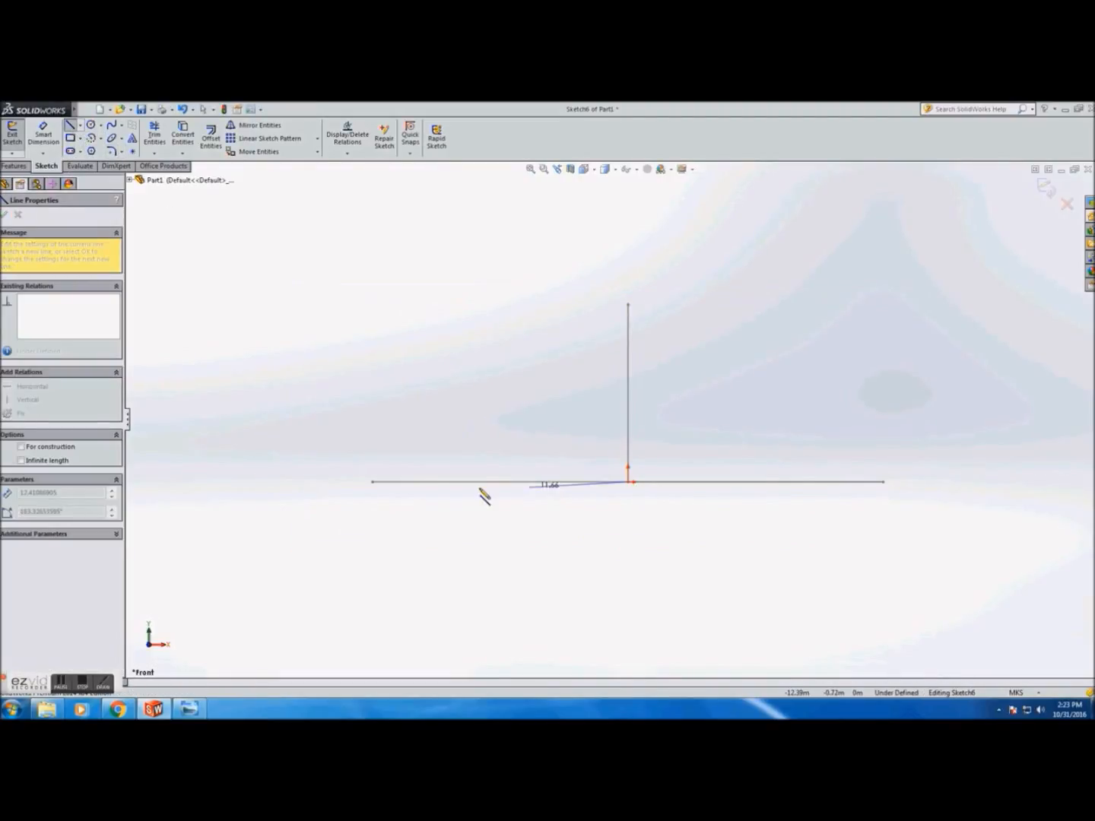
pyautogui.click(372, 483)
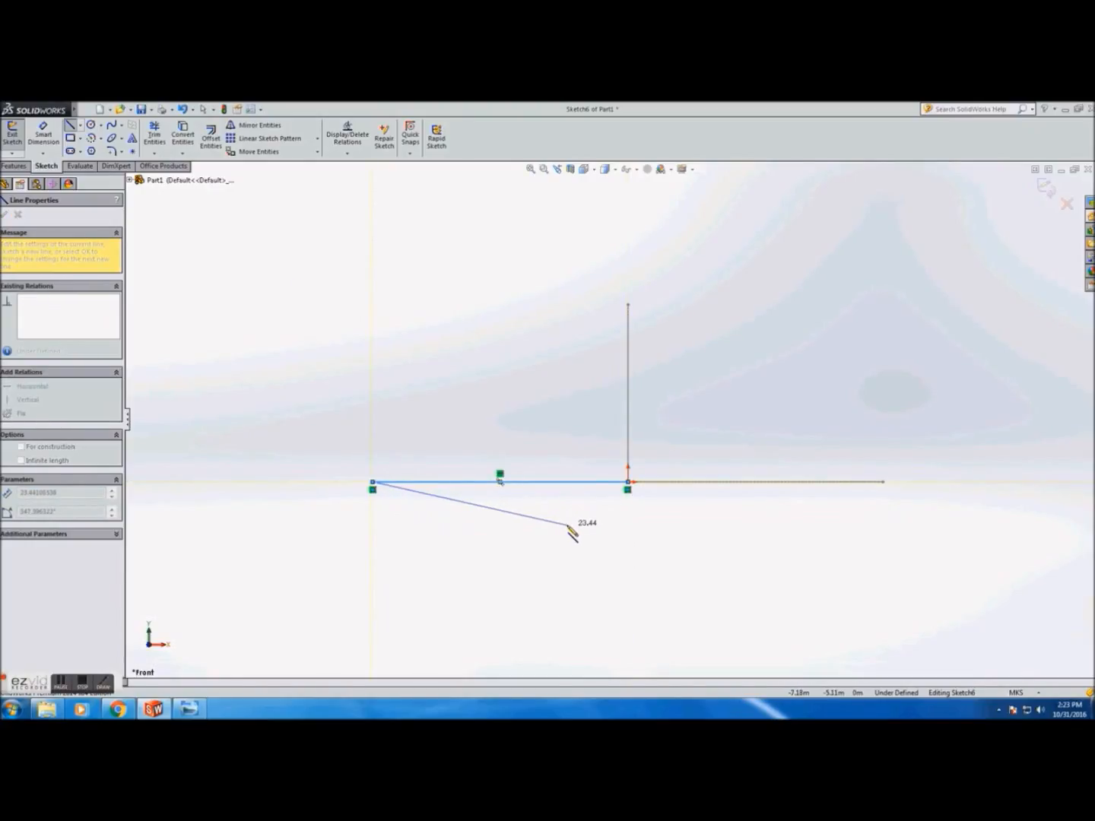
# Step: Draw a horizontal line from the origin to the right wingspan end, then a vertical line about 21.5 m up from it
pyautogui.press('Escape')
pyautogui.press('l')
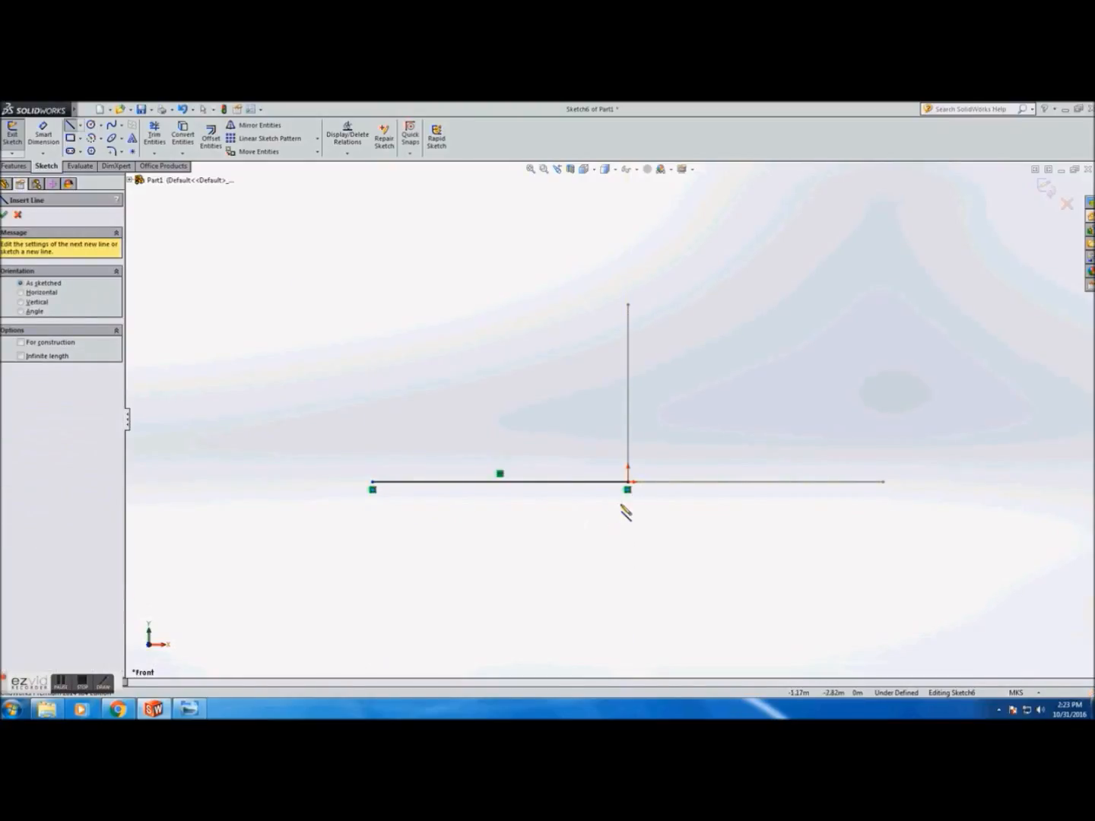
pyautogui.moveTo(630, 482); pyautogui.dragTo(883, 482)
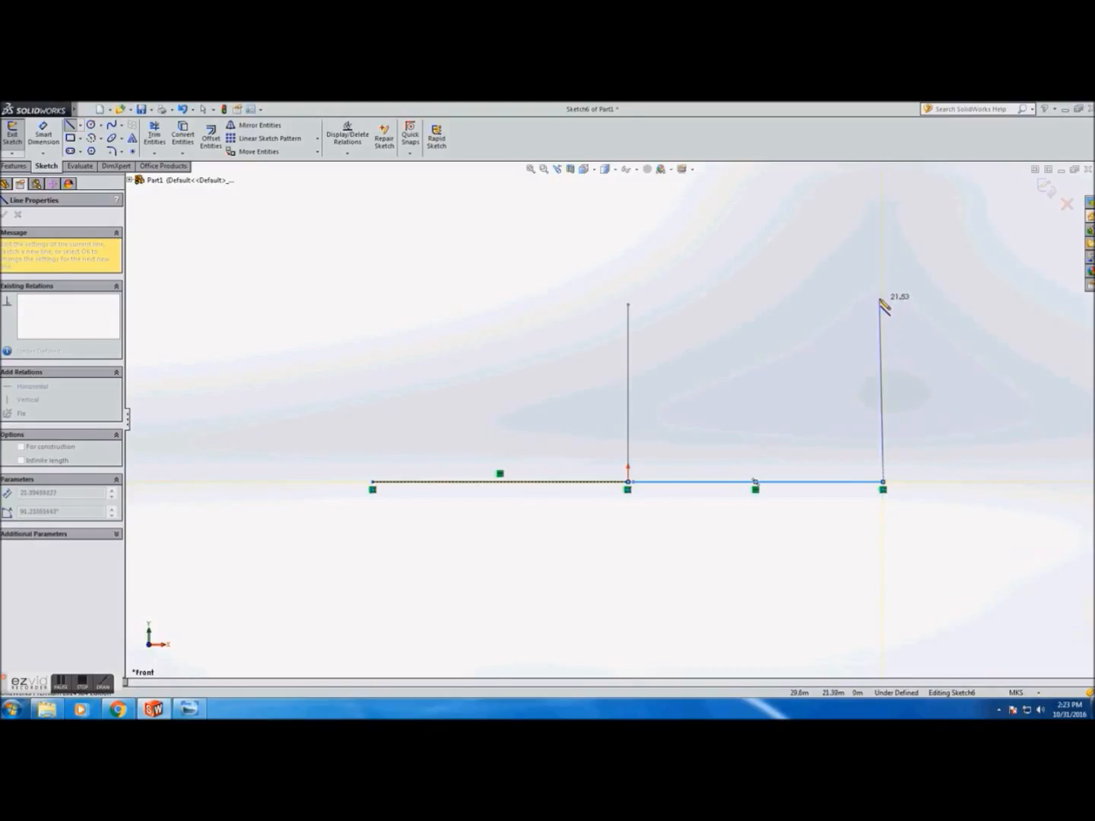
pyautogui.click(883, 299)
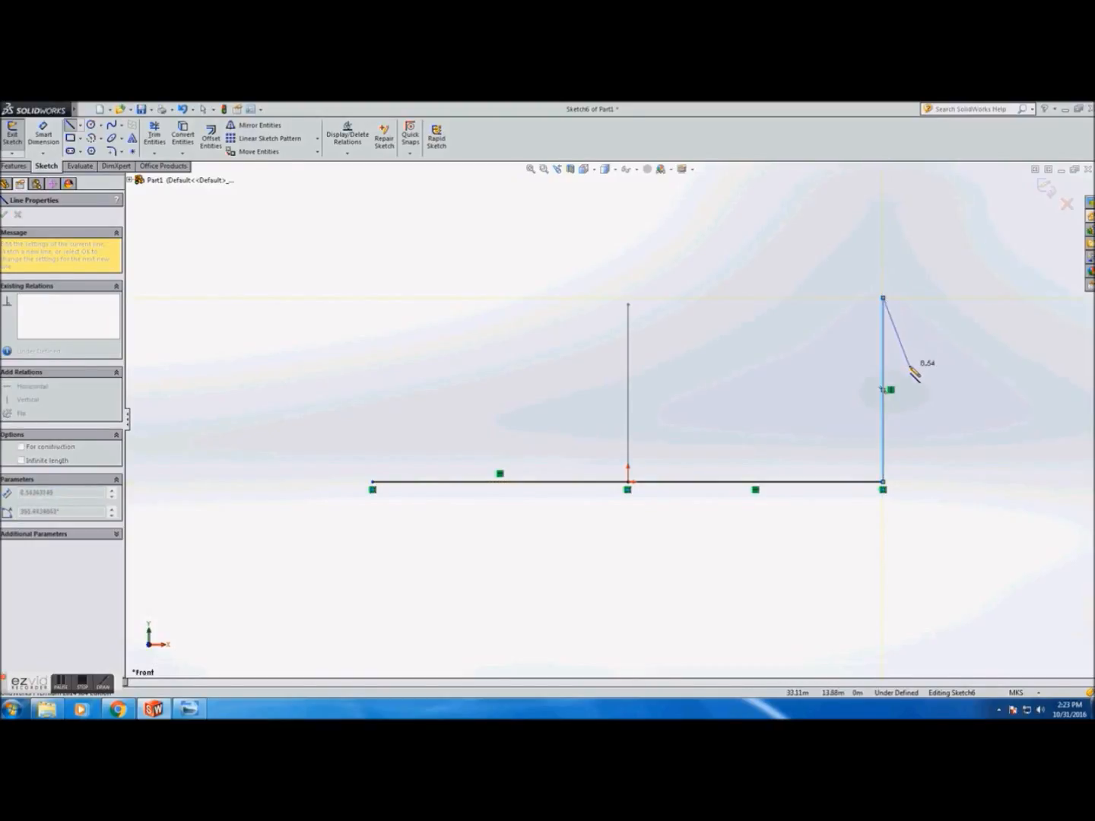
pyautogui.press('Escape')
# Step: Draw a vertical line up from the left wingspan end to the same height as the right-hand vertical line
pyautogui.press('Return')
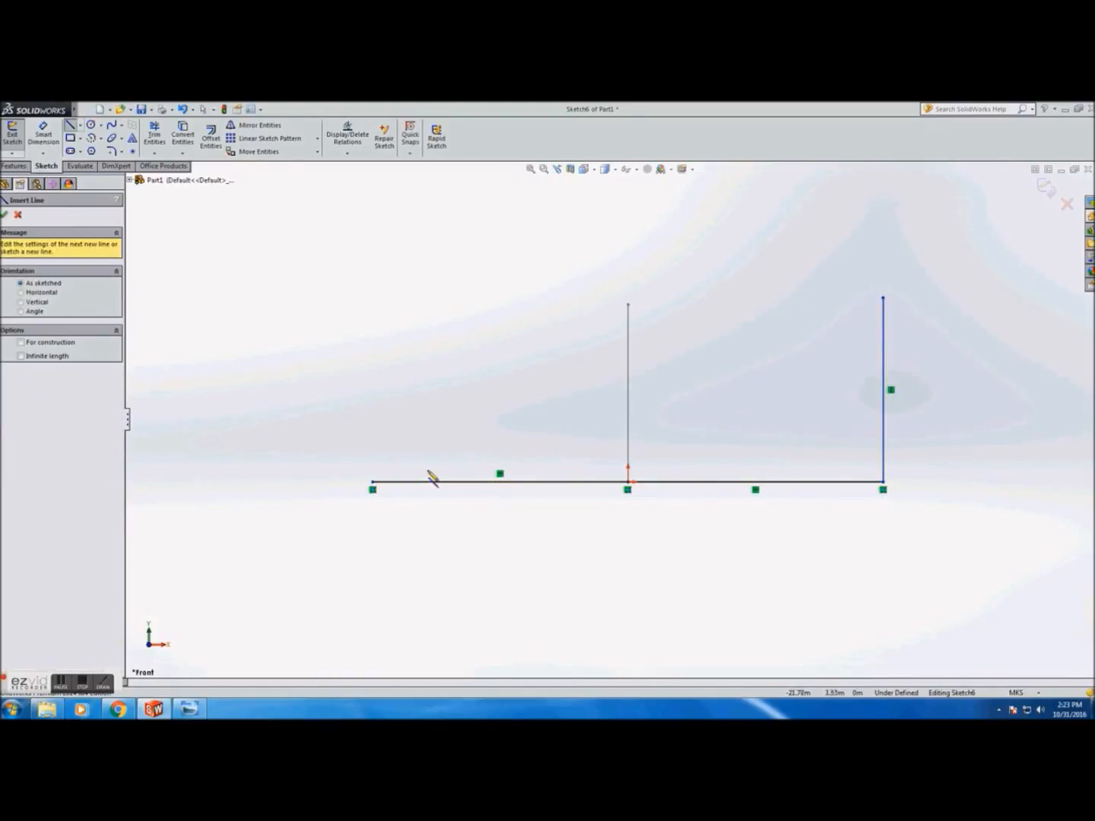
pyautogui.click(373, 482)
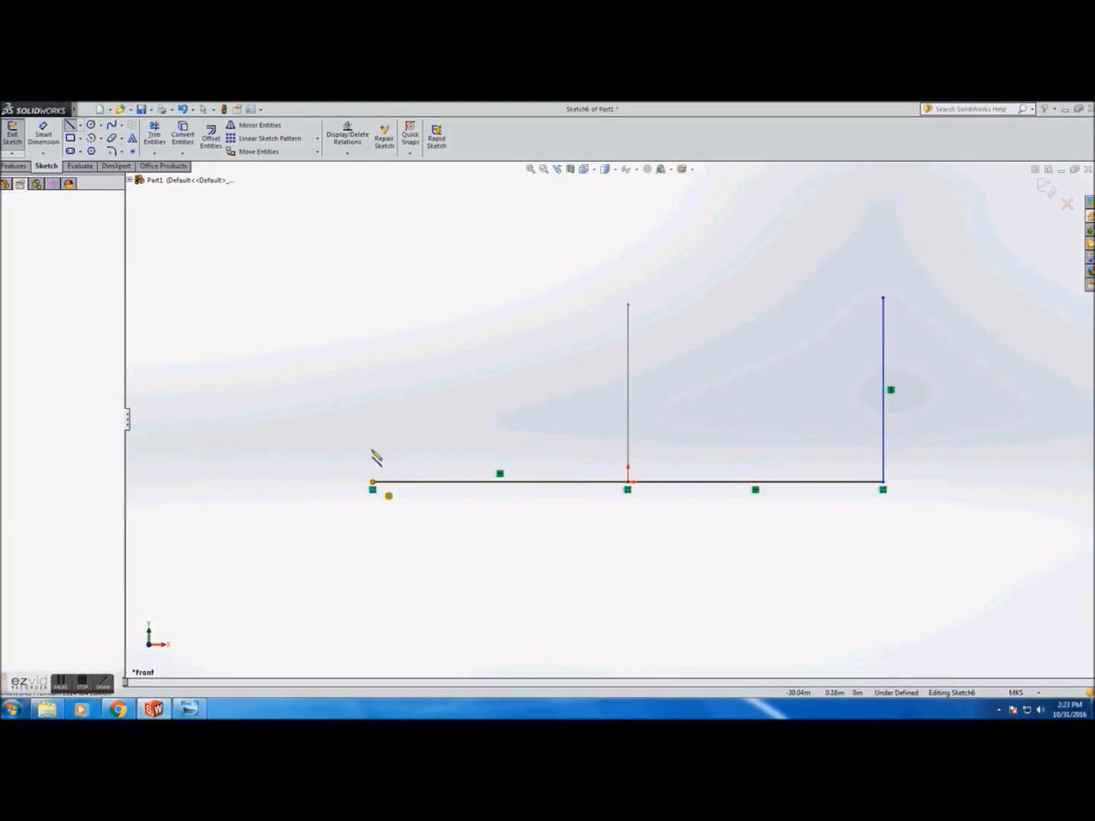
pyautogui.click(373, 298)
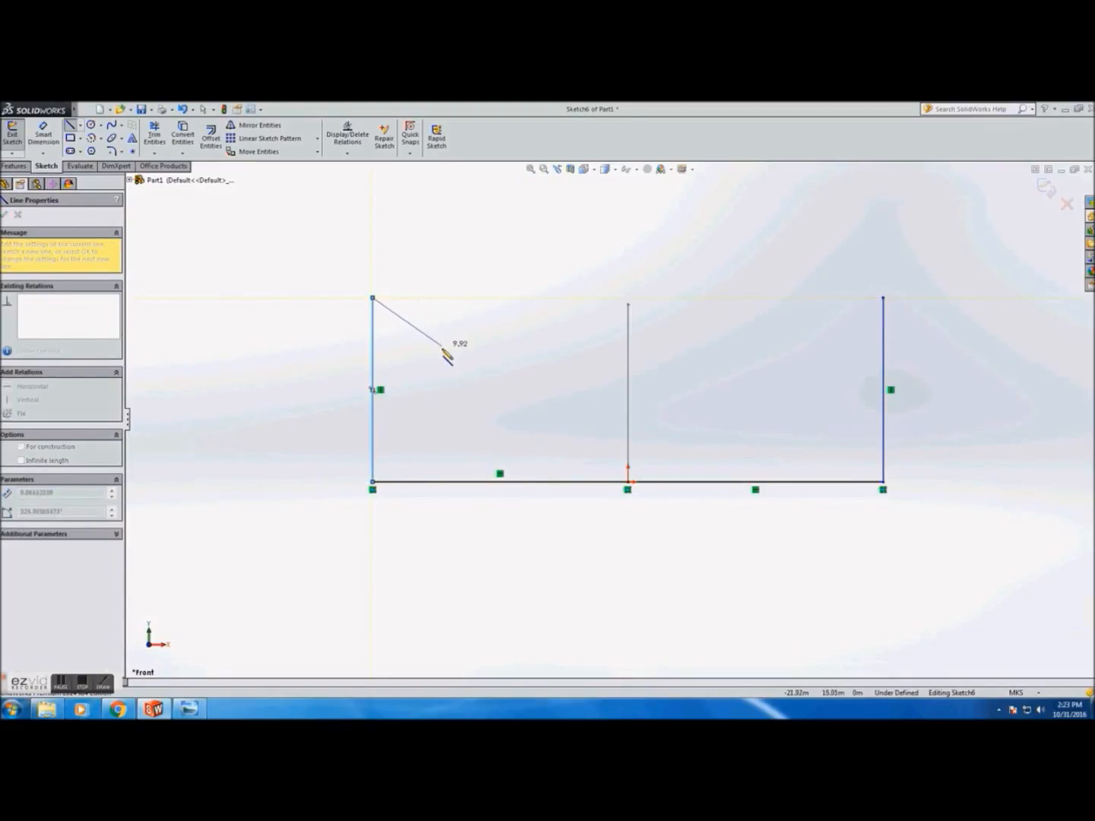
pyautogui.press('Escape')
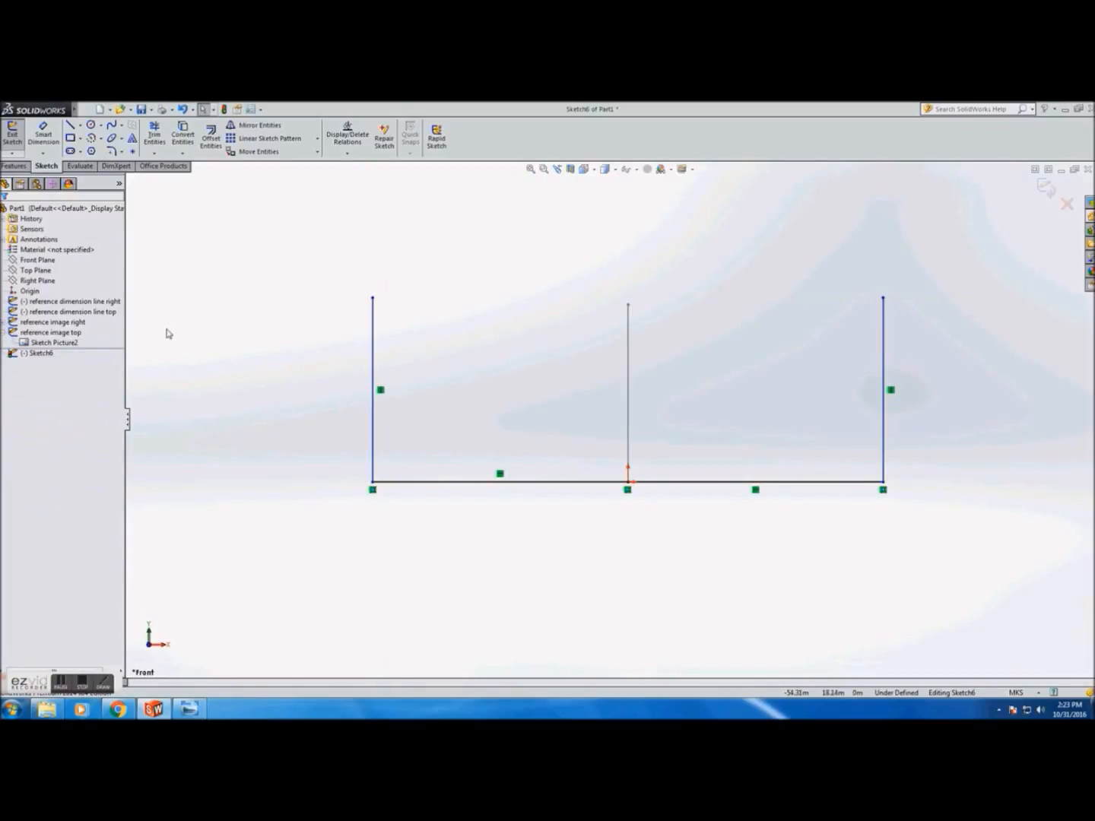
# Step: Rename the current front sketch as "reference dimension line front"
pyautogui.click(47, 355)
pyautogui.click(47, 354)
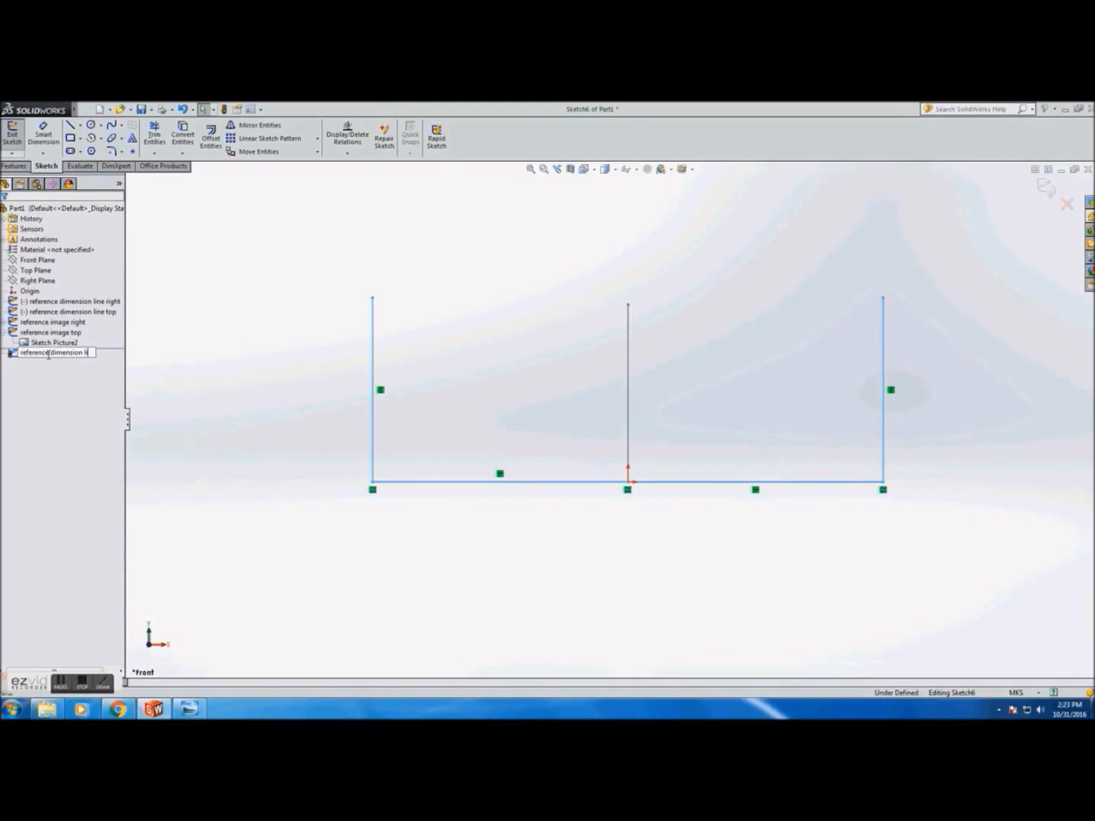
pyautogui.write('nes front')
pyautogui.press('Return')
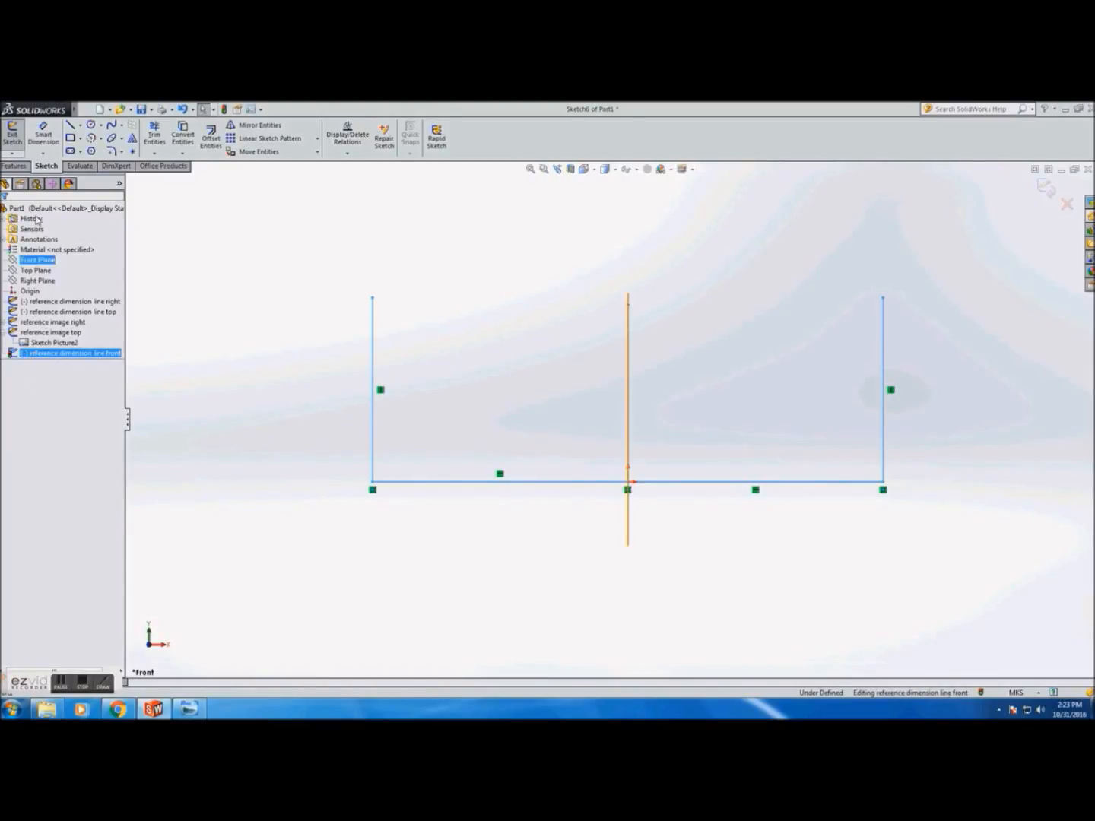
# Step: Close the sketch, move it directly below "reference dimension line top" in the feature tree, and collapse "reference image top"
pyautogui.click(12, 136)
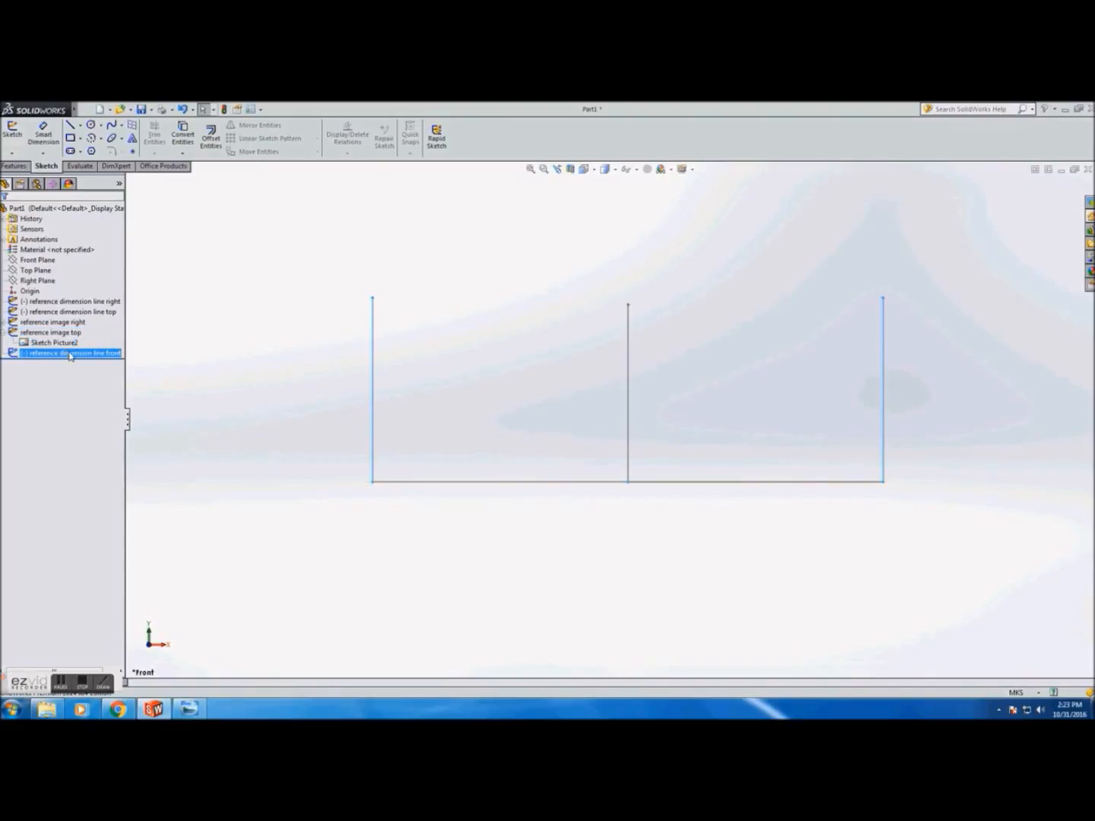
pyautogui.keyDown('ctrl'); pyautogui.click(72, 313); pyautogui.keyUp('ctrl')
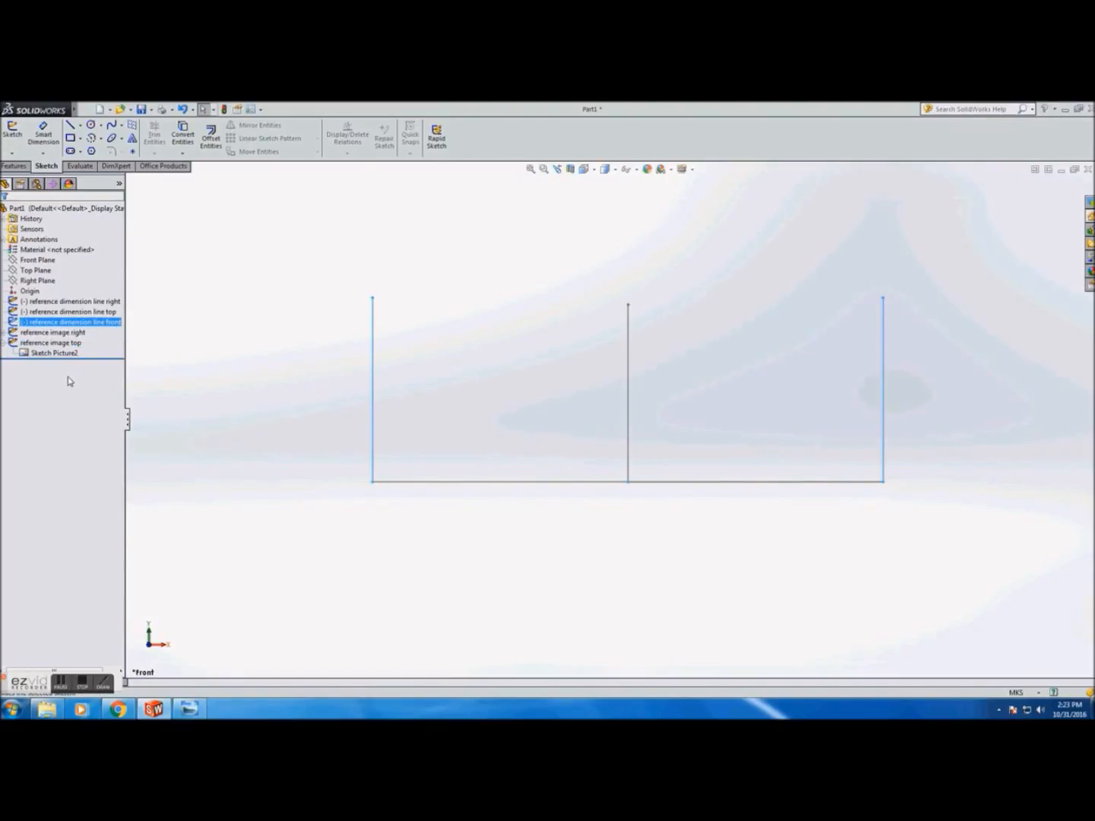
pyautogui.click(3, 346)
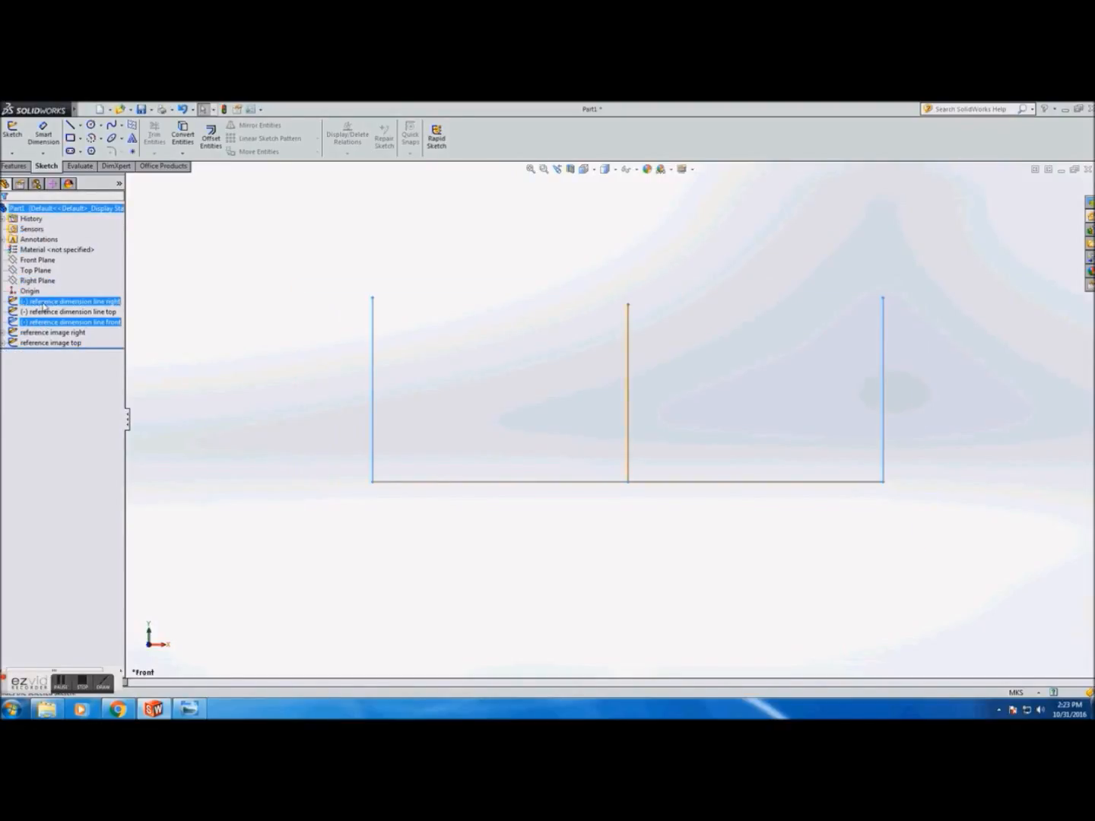
# Step: Start a new sketch on the Front Plane and insert the sketch picture "B787-800v front"
pyautogui.click(36, 260)
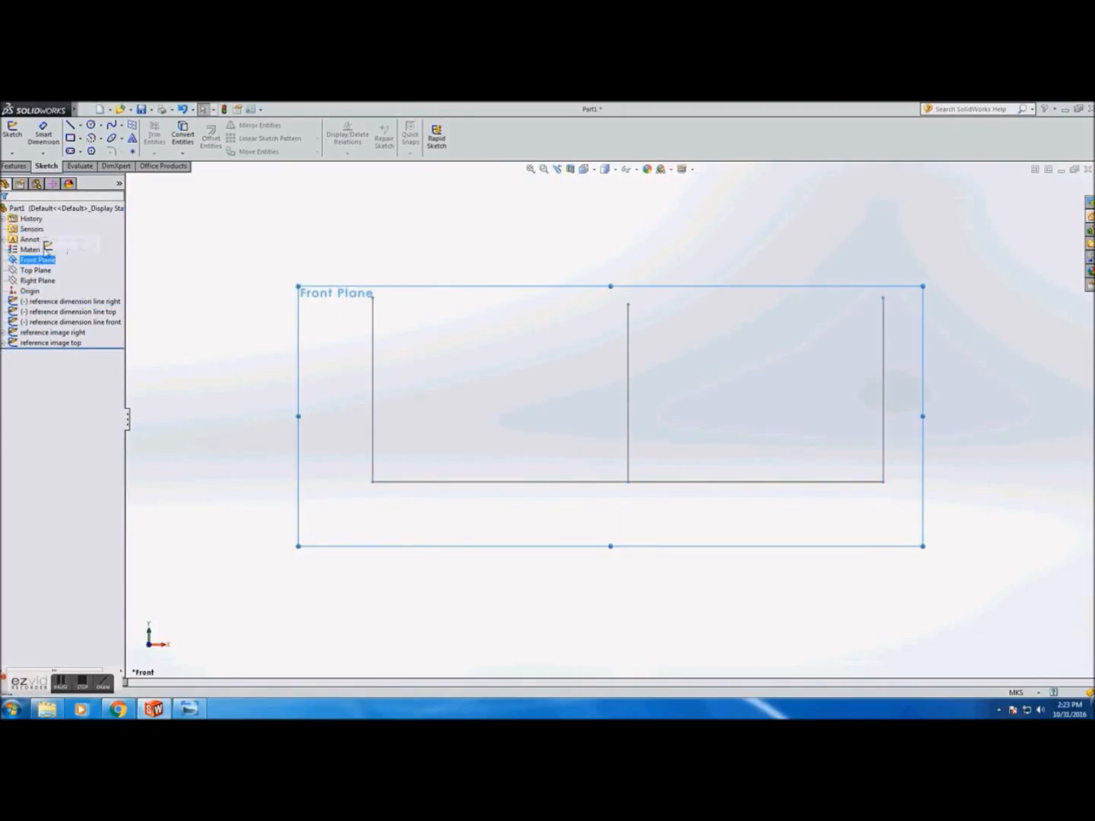
pyautogui.click(18, 138)
pyautogui.moveTo(75, 109)
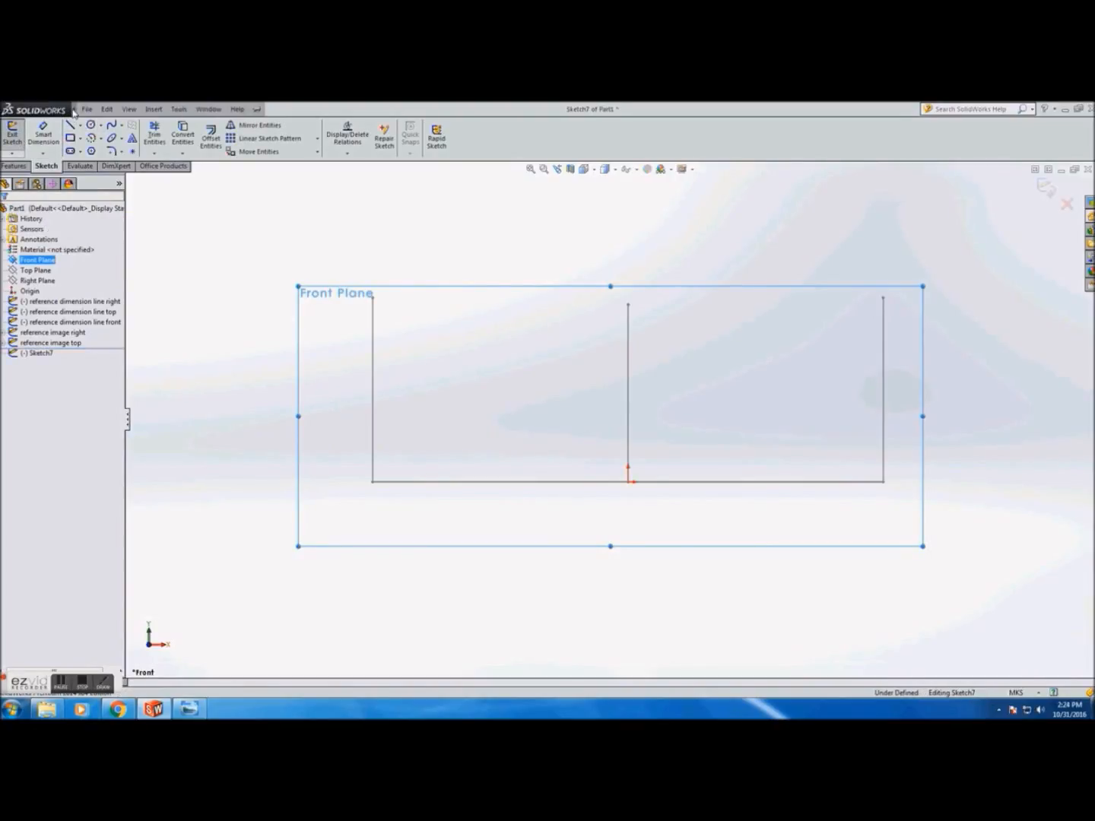
pyautogui.click(129, 109)
pyautogui.moveTo(178, 110)
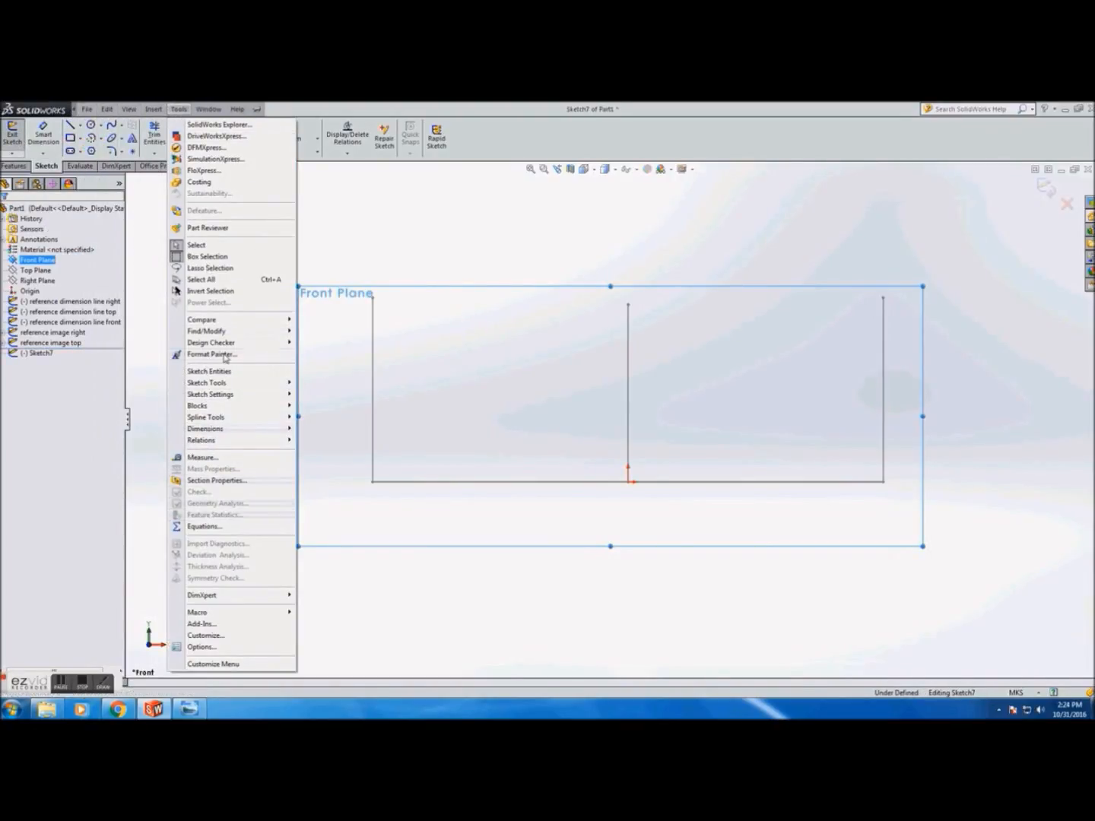
pyautogui.moveTo(265, 389)
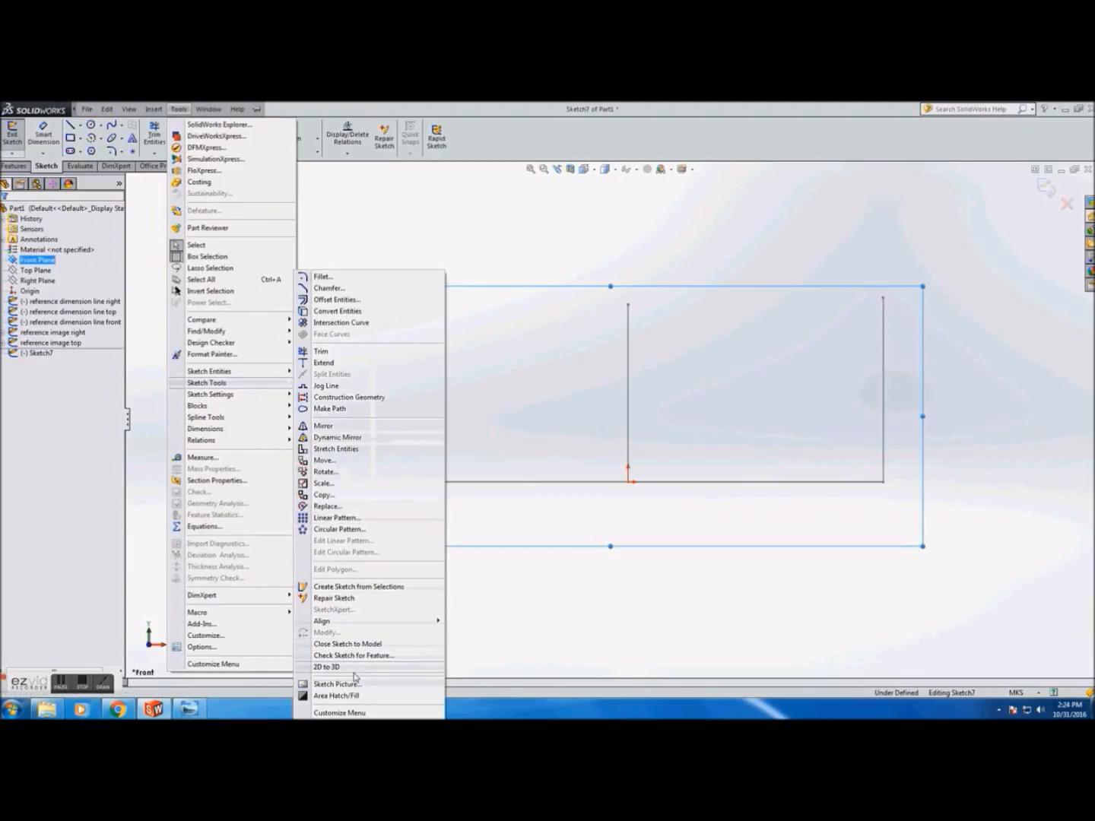
pyautogui.click(350, 679)
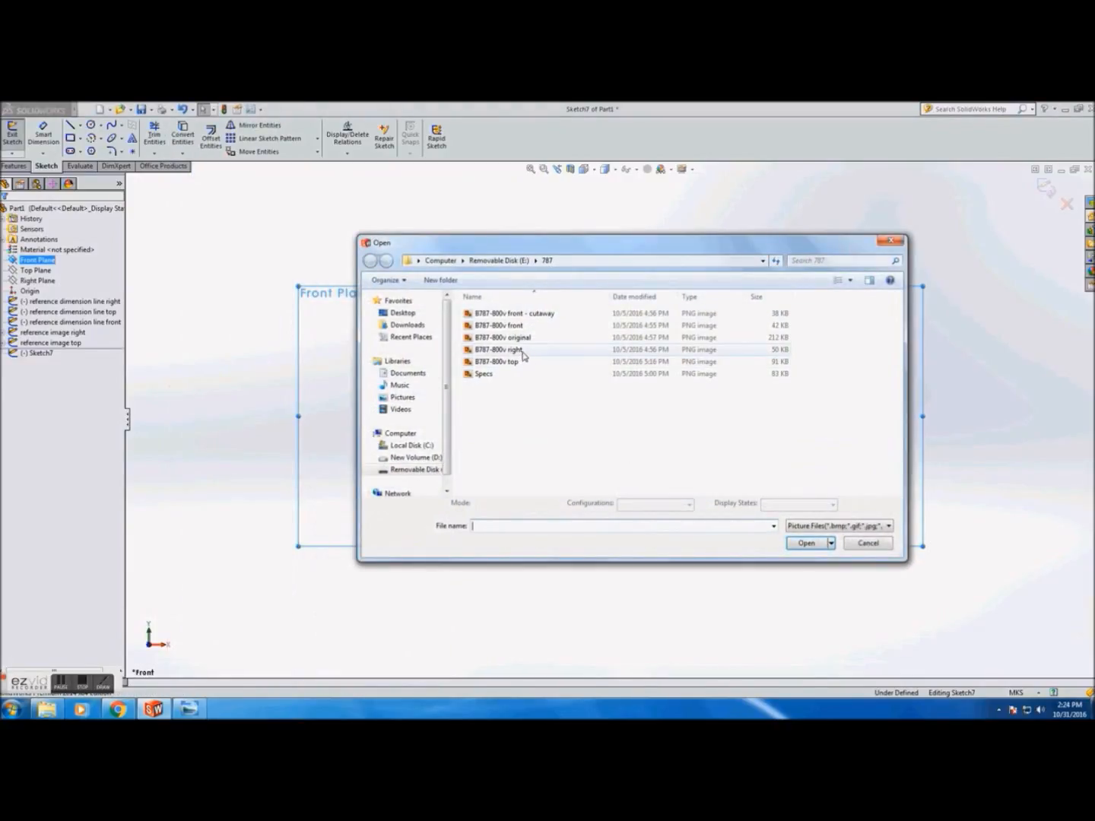
pyautogui.click(527, 327)
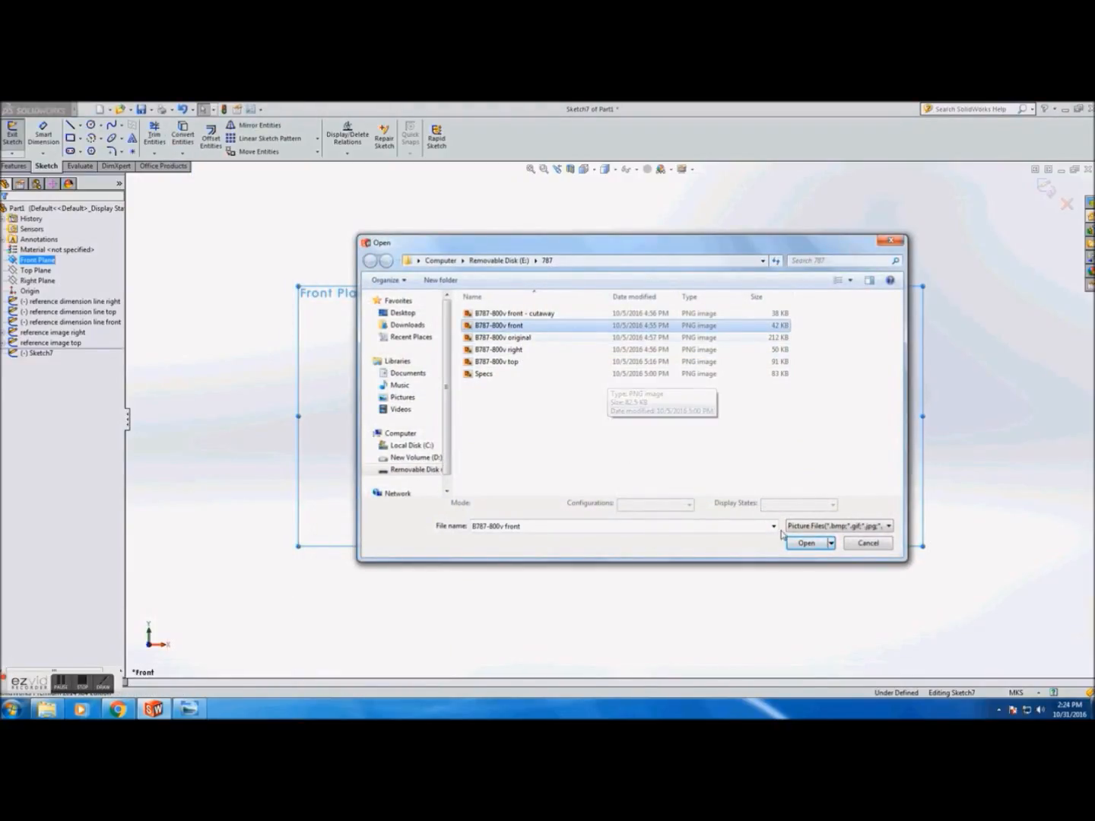
pyautogui.click(805, 542)
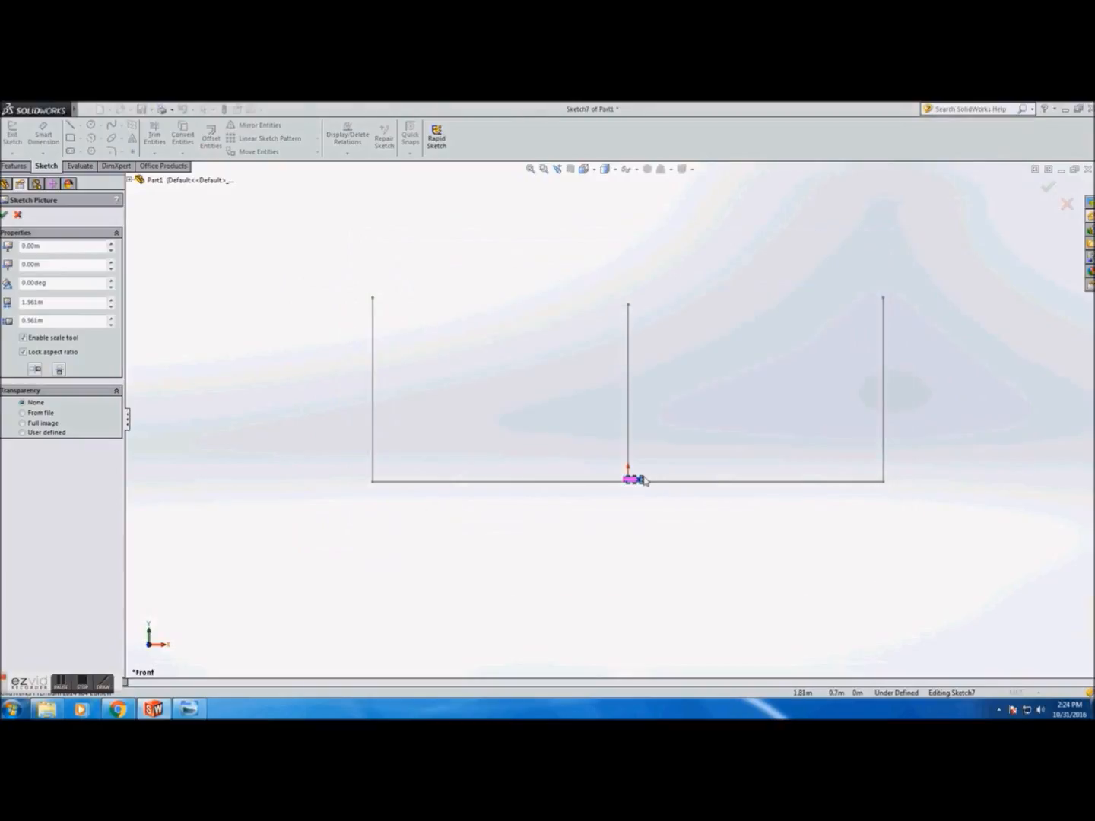
# Step: Enlarge the front-view picture to about 61.02 m by 21.93 m and position it between the two outer vertical reference lines
pyautogui.moveTo(646, 474); pyautogui.dragTo(823, 328)
pyautogui.moveTo(816, 395); pyautogui.dragTo(560, 392)
pyautogui.moveTo(790, 330); pyautogui.dragTo(887, 294)
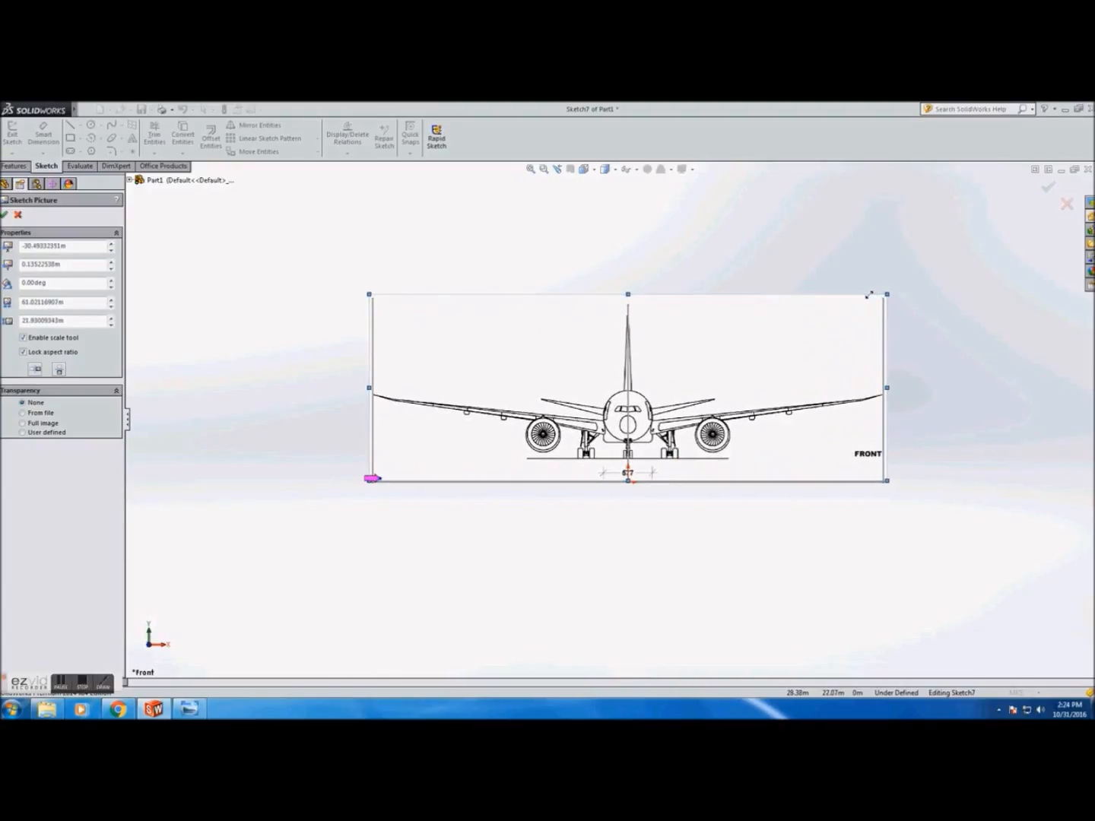
# Step: Fine-tune the front-view picture's size to about 61.25 m by 22.01 m so both wingtips reach the outer reference lines
pyautogui.scroll(2, 756, 408)
pyautogui.scroll(-6, 677, 409)
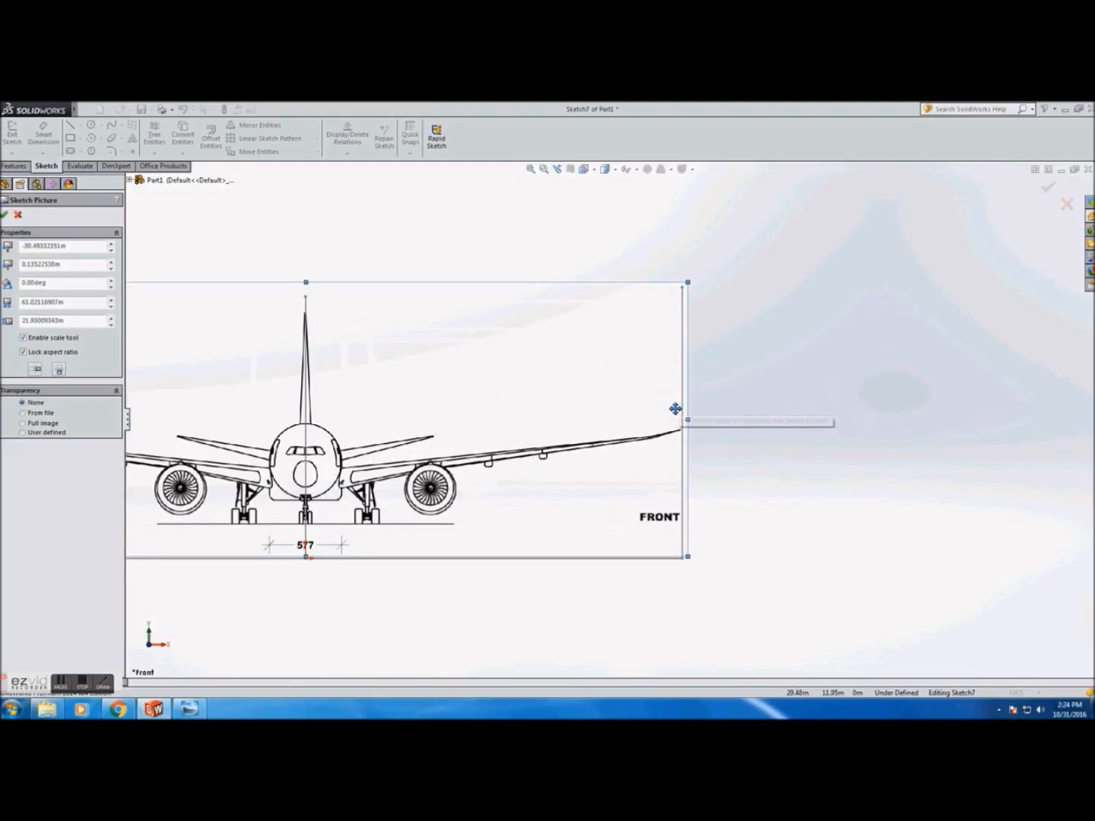
pyautogui.moveTo(684, 227); pyautogui.dragTo(688, 225)
pyautogui.scroll(2, 574, 384)
pyautogui.scroll(-3, 286, 393)
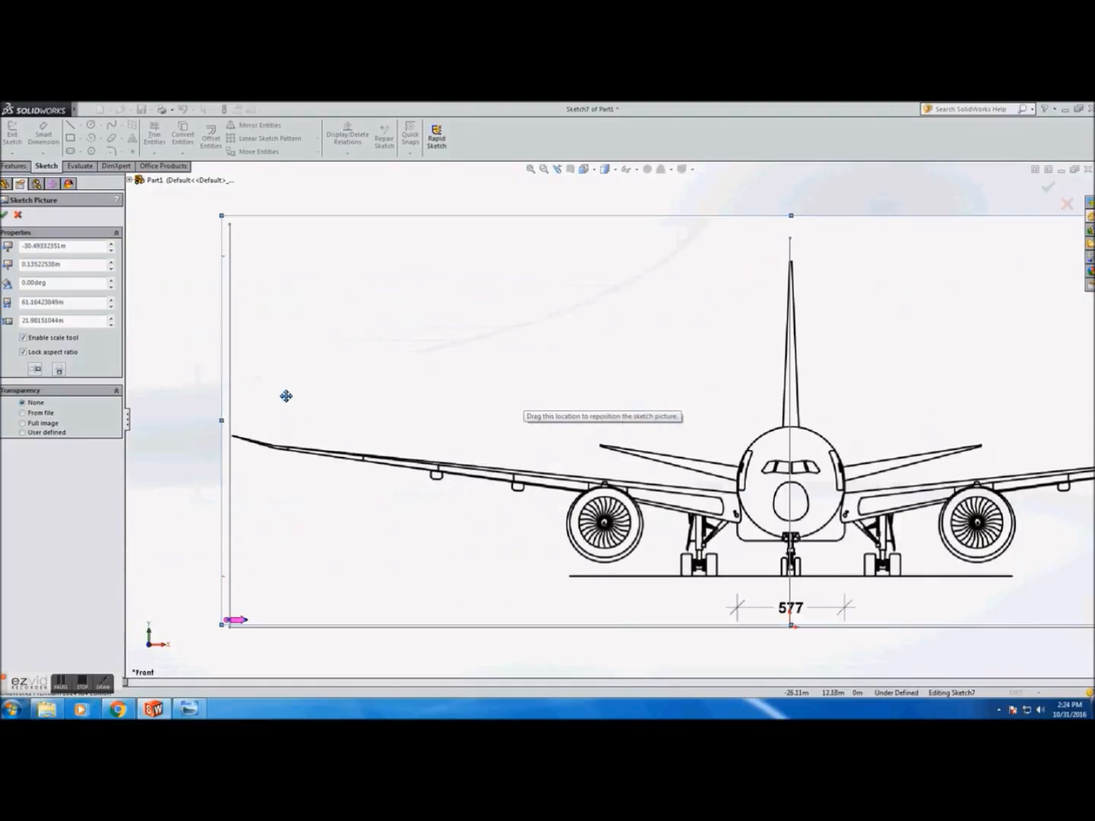
pyautogui.moveTo(223, 217); pyautogui.dragTo(221, 215)
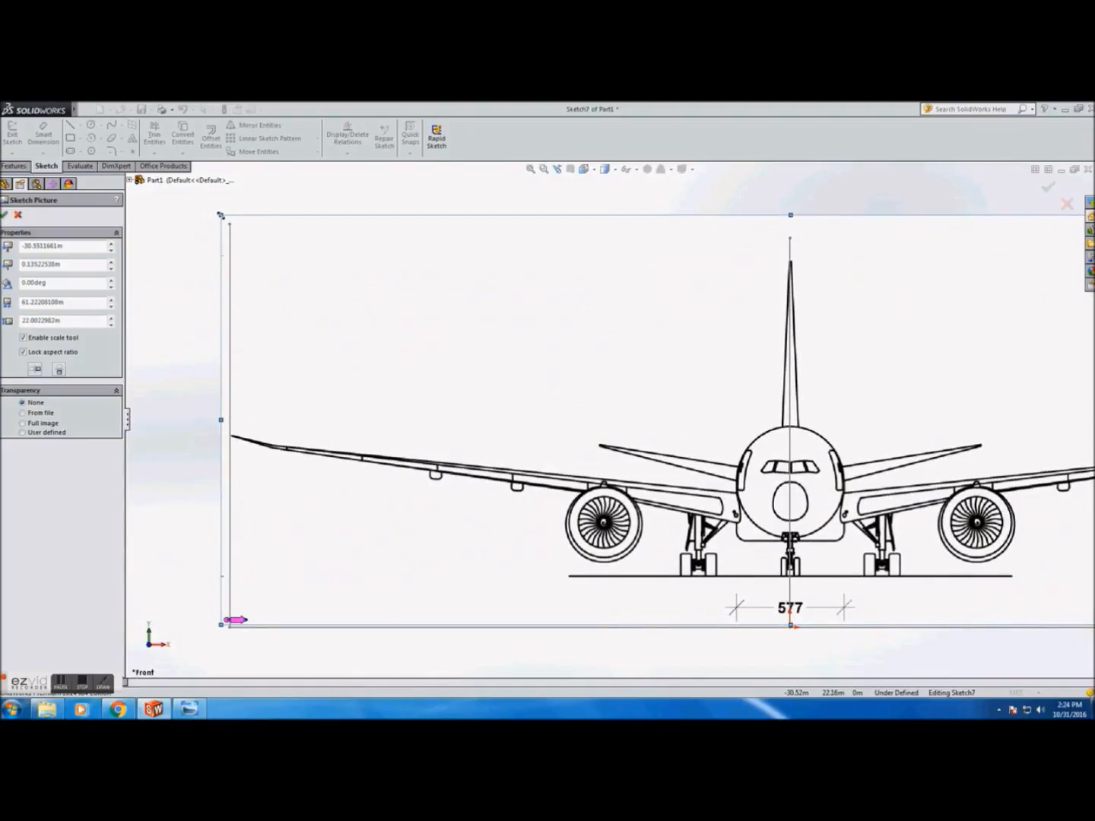
pyautogui.scroll(3, 748, 479)
# Step: Lower the front-view picture to about -6.48 m vertically and centre the aircraft on the middle reference line at about -30.59 m horizontally
pyautogui.scroll(-2, 748, 479)
pyautogui.scroll(-1, 748, 479)
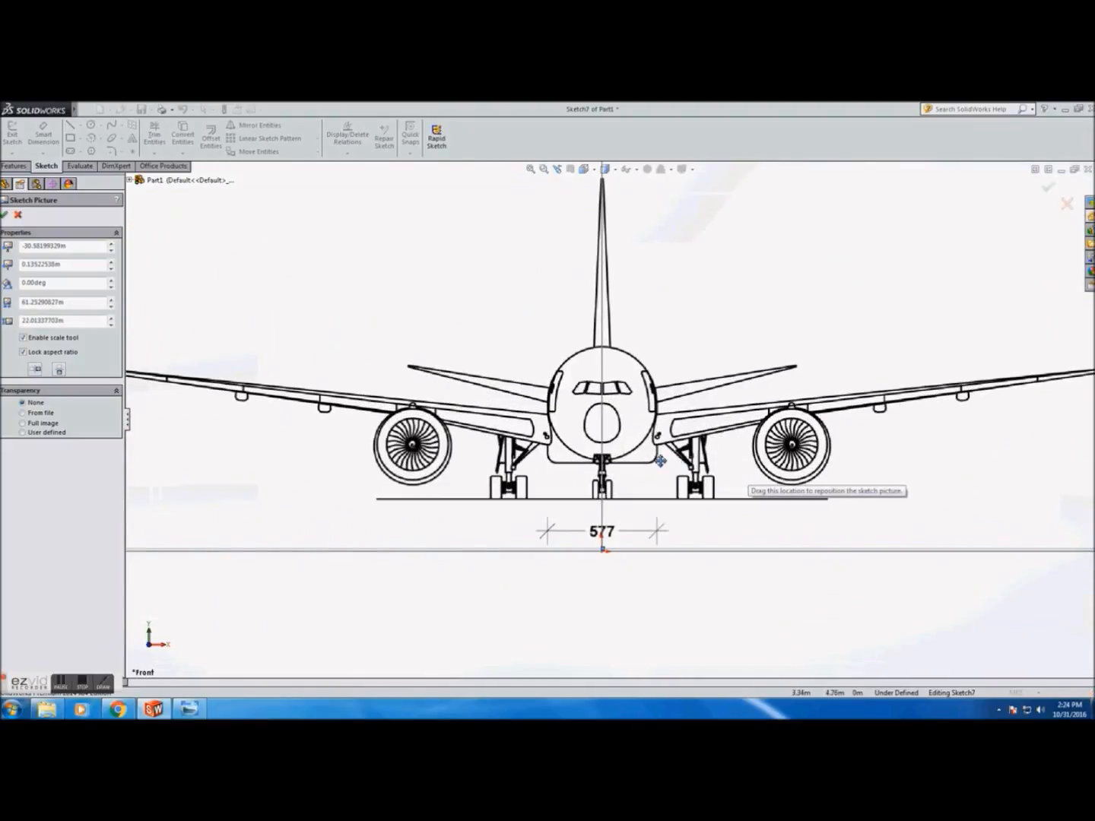
pyautogui.moveTo(645, 454); pyautogui.dragTo(646, 581)
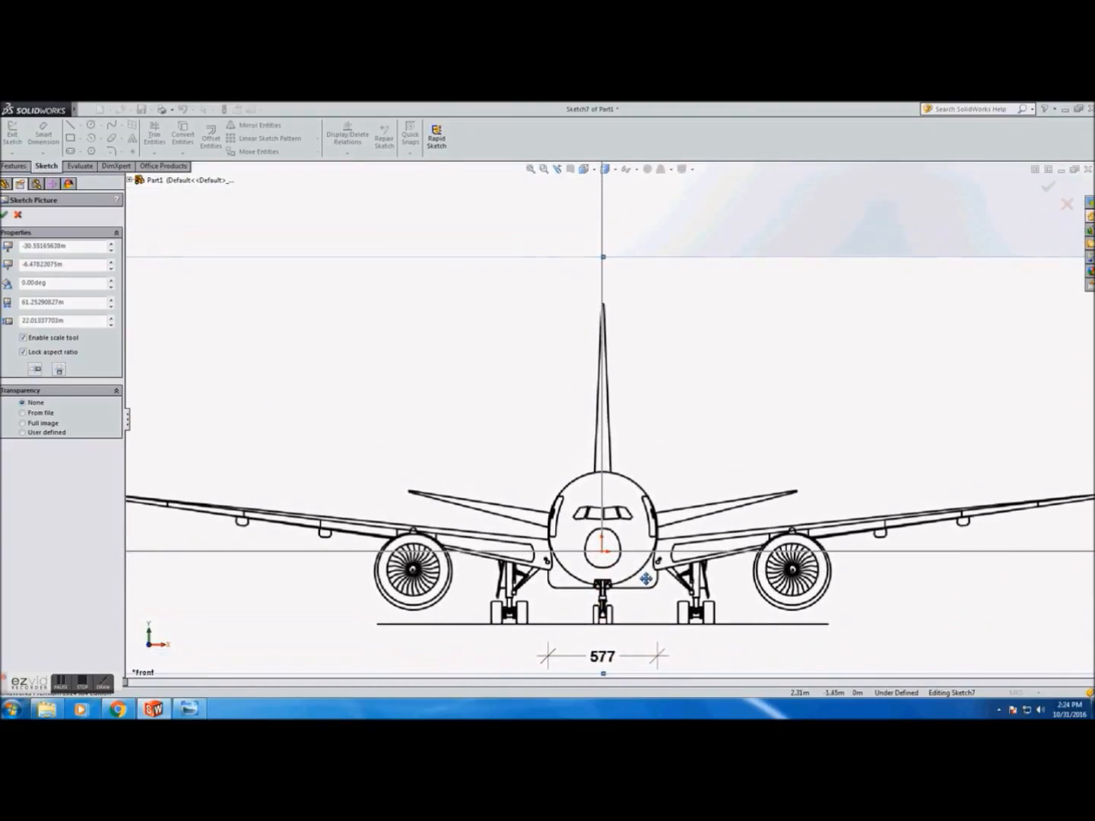
pyautogui.scroll(3, 607, 535)
pyautogui.scroll(-10, 607, 536)
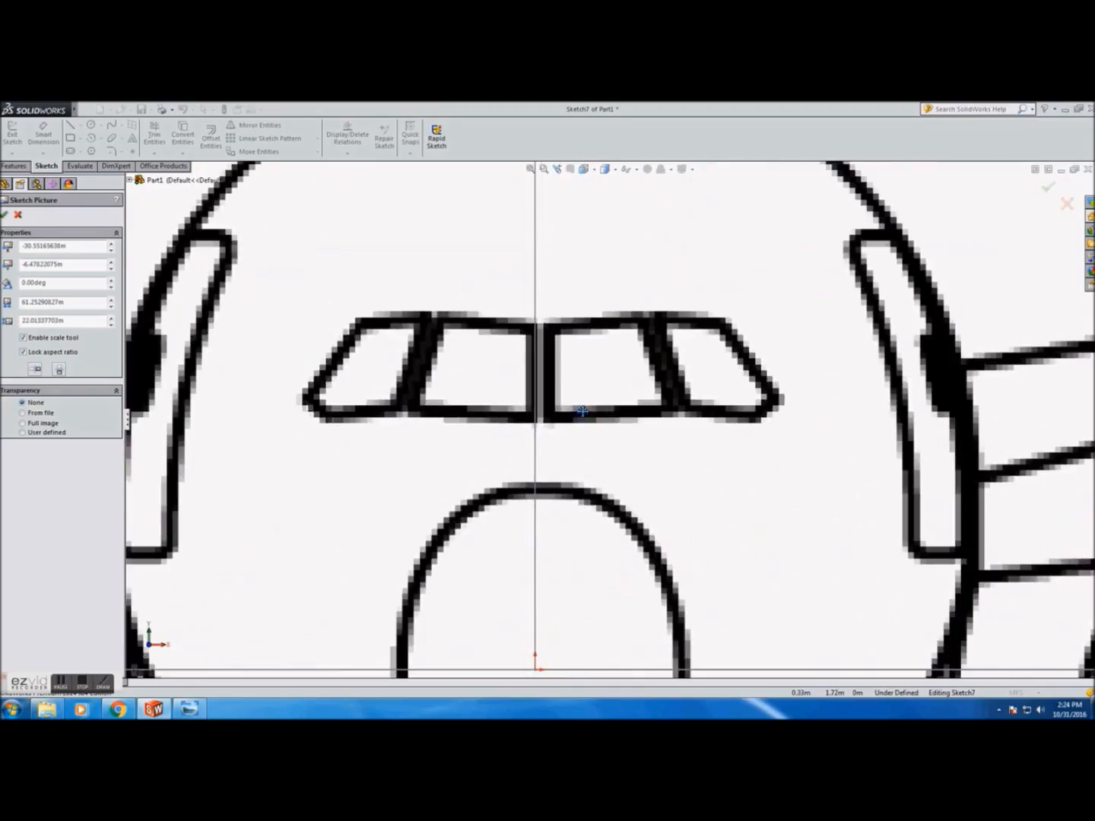
pyautogui.moveTo(563, 428); pyautogui.dragTo(559, 427)
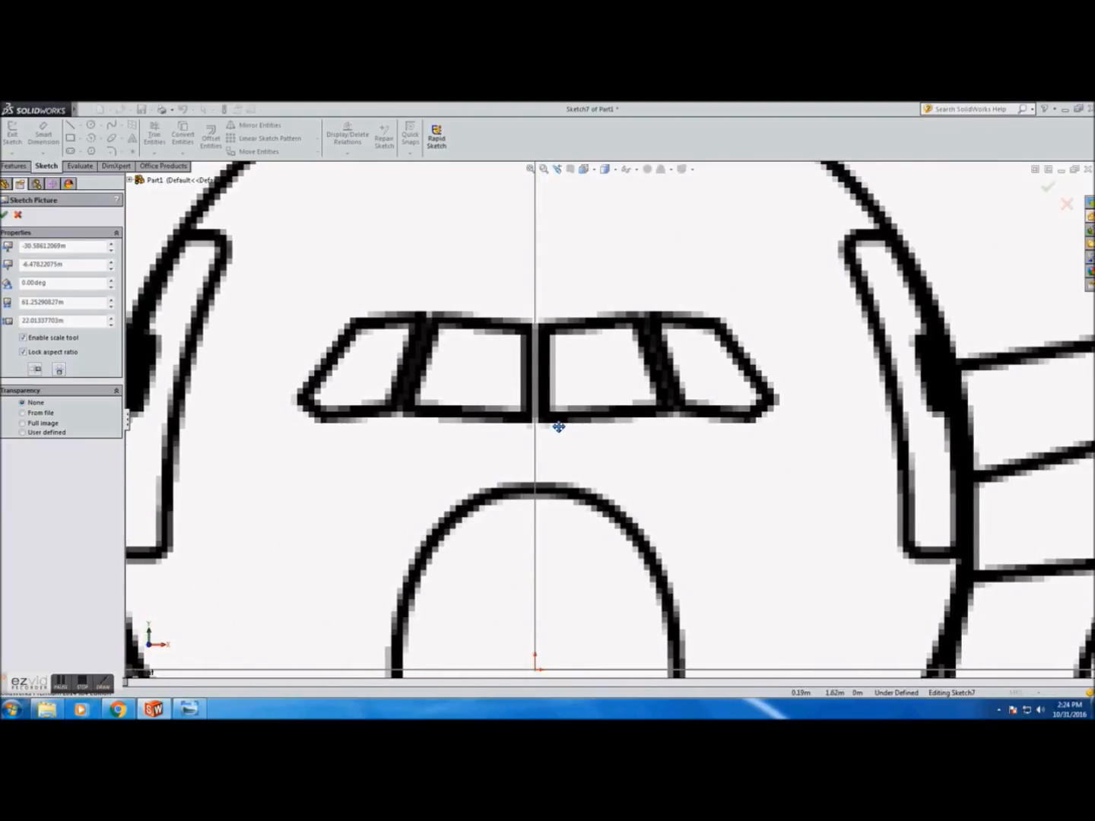
# Step: Compare the front-view picture with the side-view picture in a rotated view and raise it to about -6.16 m vertically
pyautogui.scroll(10, 558, 427)
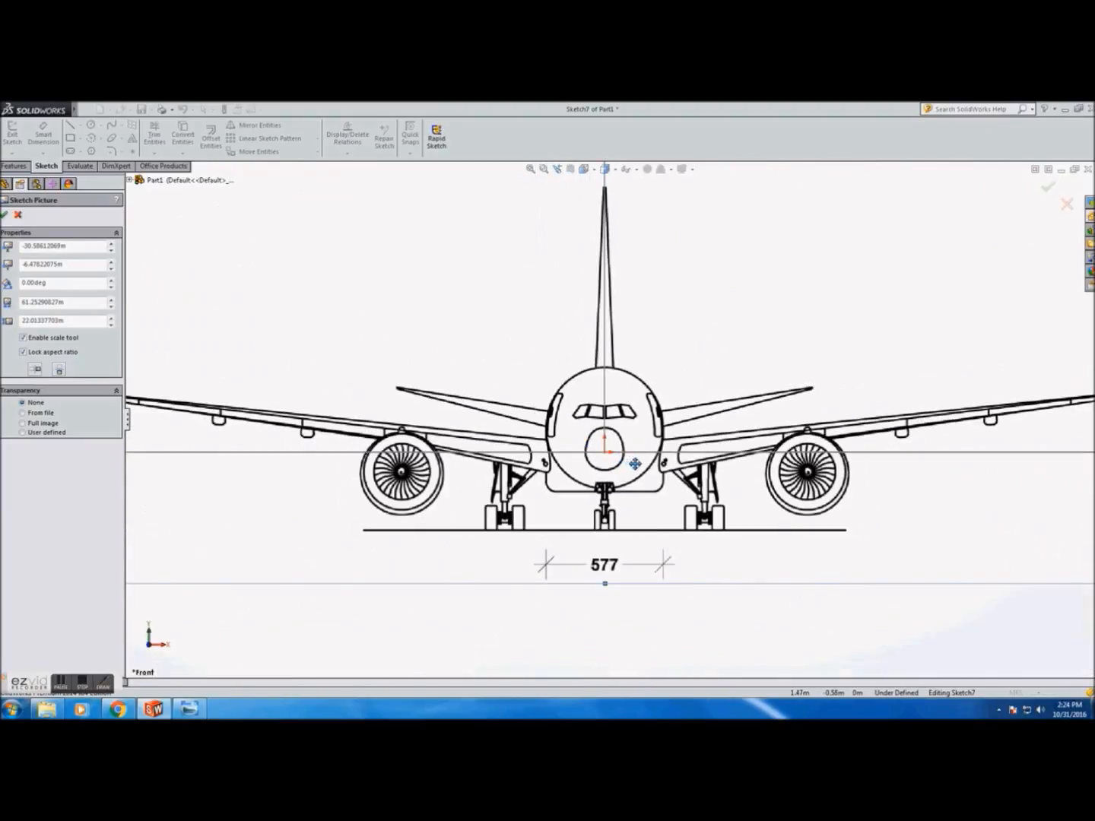
pyautogui.scroll(4, 635, 463)
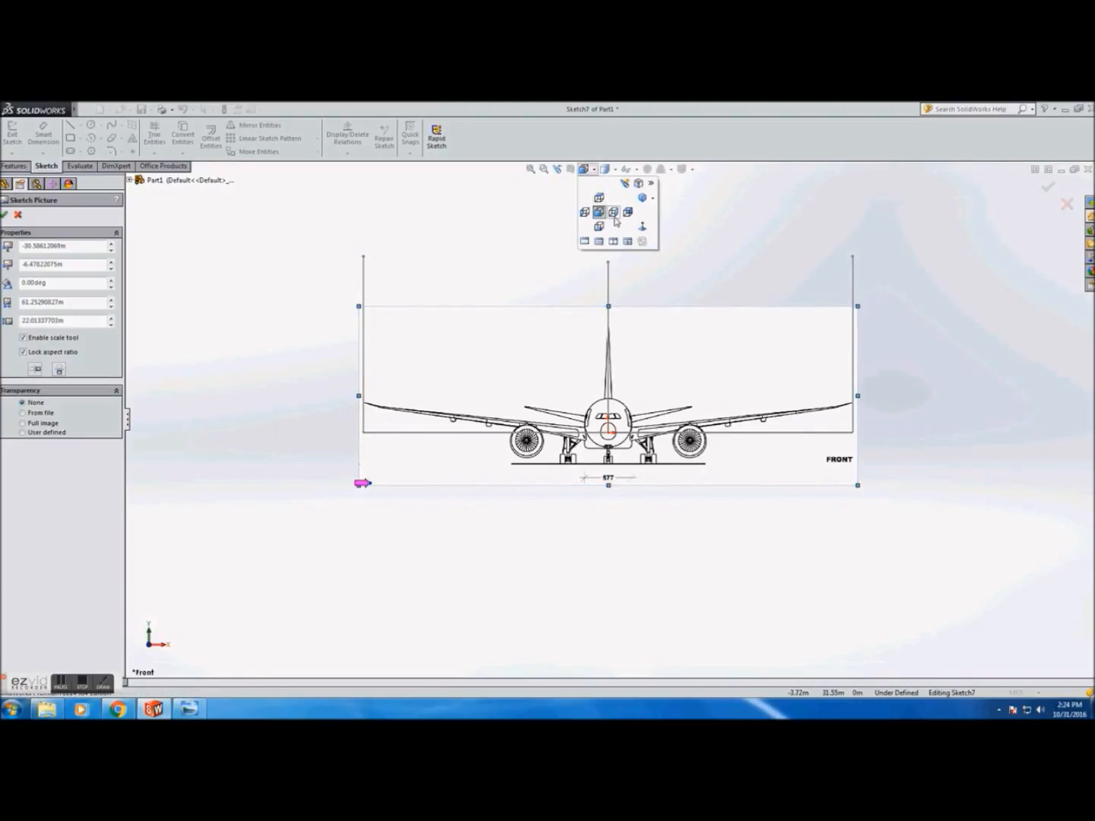
pyautogui.click(627, 213)
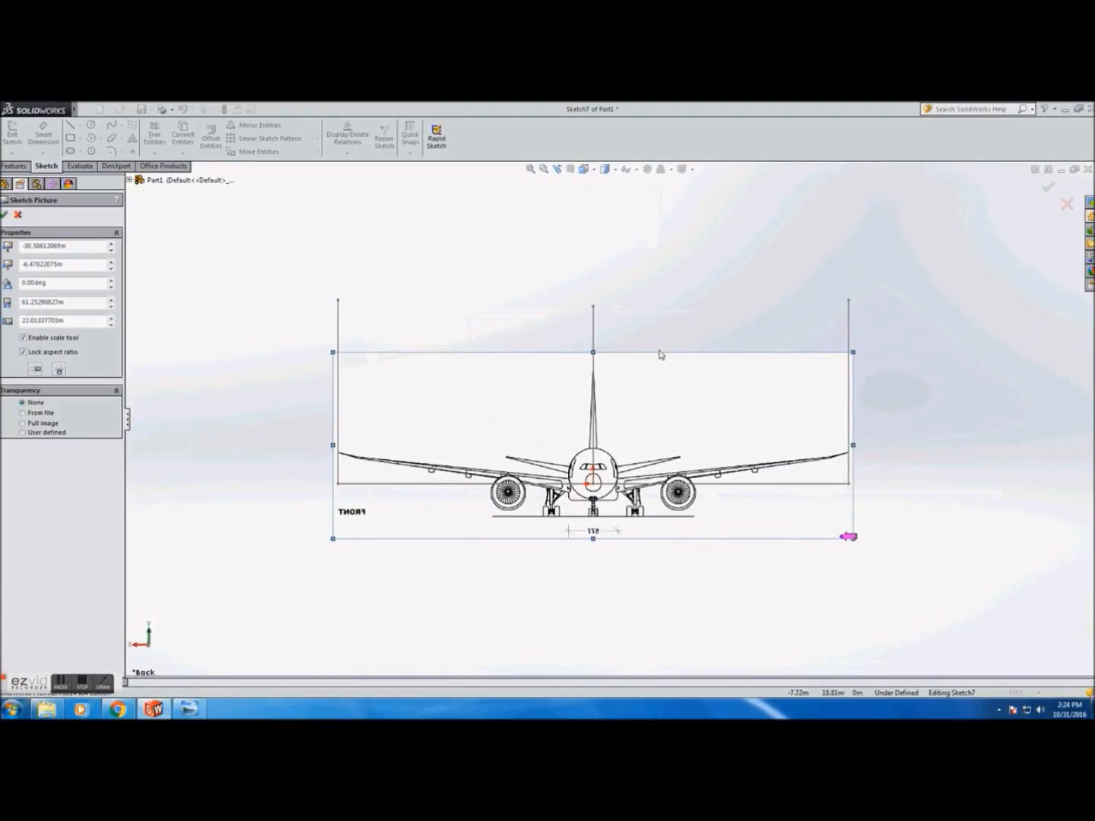
pyautogui.moveTo(636, 316)
pyautogui.mouseDown(button='middle')
pyautogui.moveTo(733, 325)
pyautogui.moveTo(676, 308)
pyautogui.moveTo(655, 324)
pyautogui.mouseUp(button='middle')
pyautogui.scroll(3, 733, 325)
pyautogui.scroll(-8, 564, 464)
pyautogui.scroll(7, 578, 459)
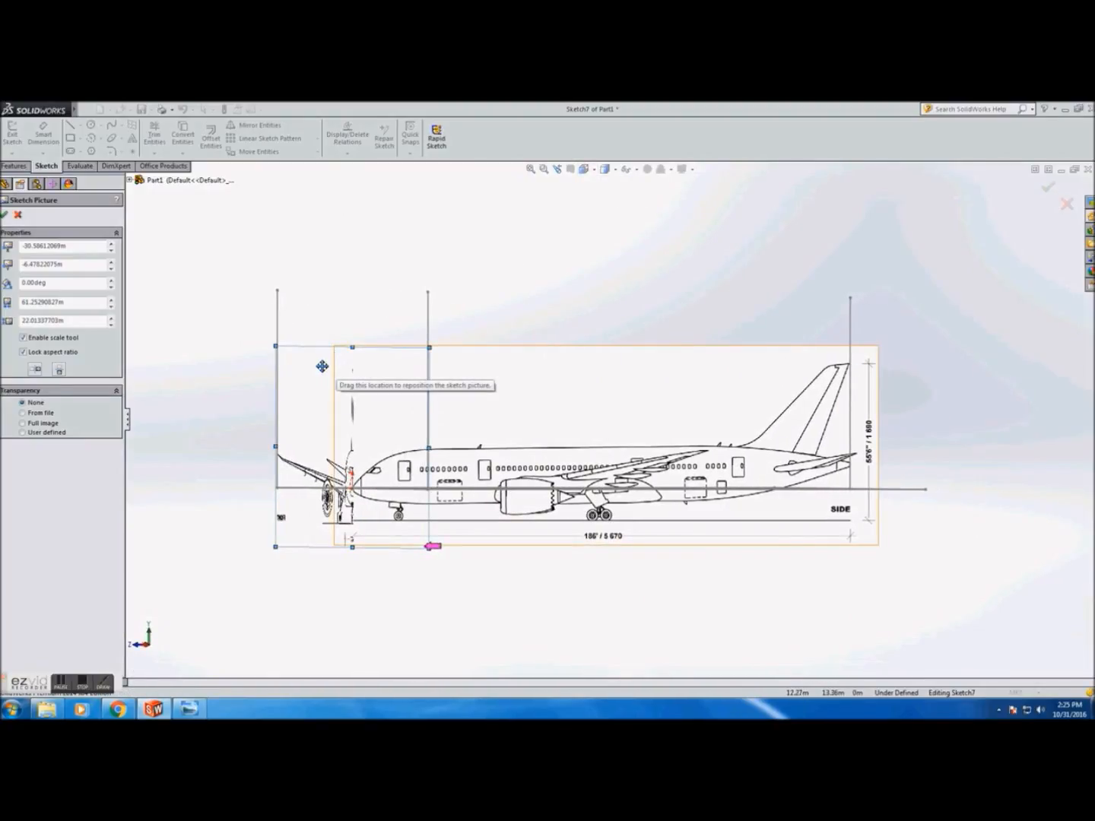
pyautogui.moveTo(320, 365); pyautogui.dragTo(323, 362)
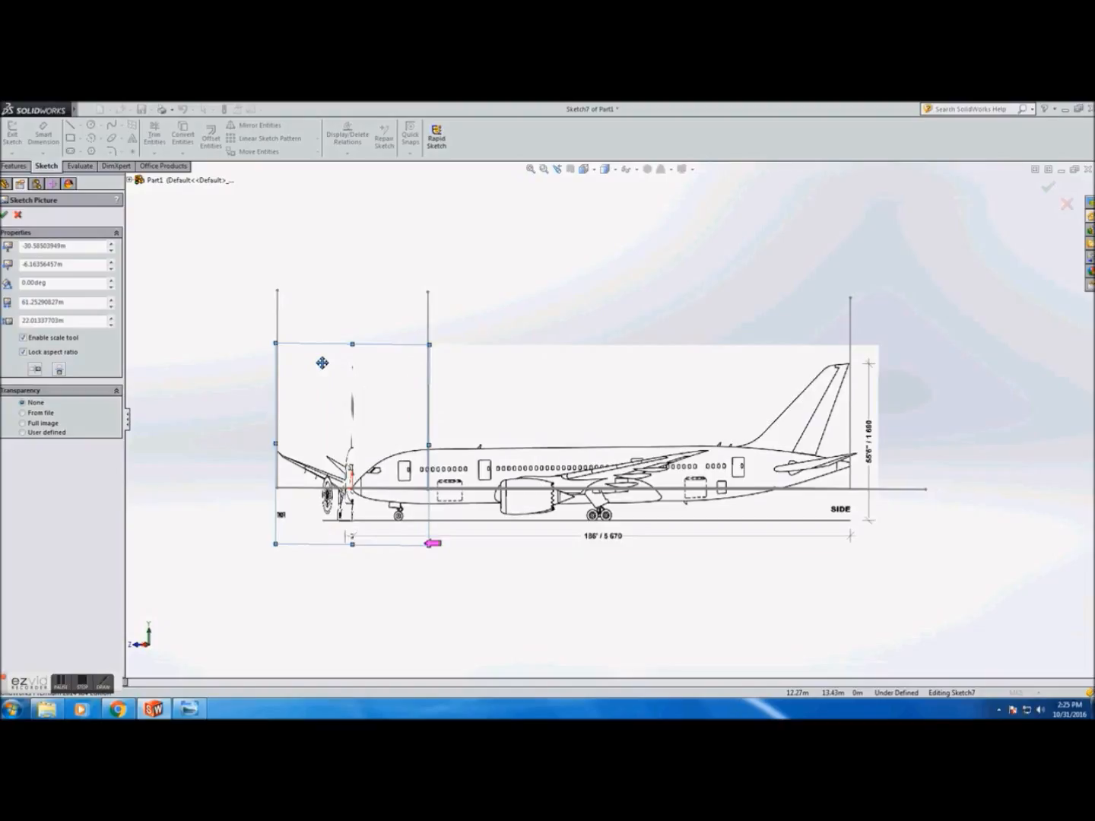
# Step: Fine-tune the front-view picture's vertical position to about -6.12 m so its ground line meets the side view's ground line
pyautogui.scroll(6, 347, 473)
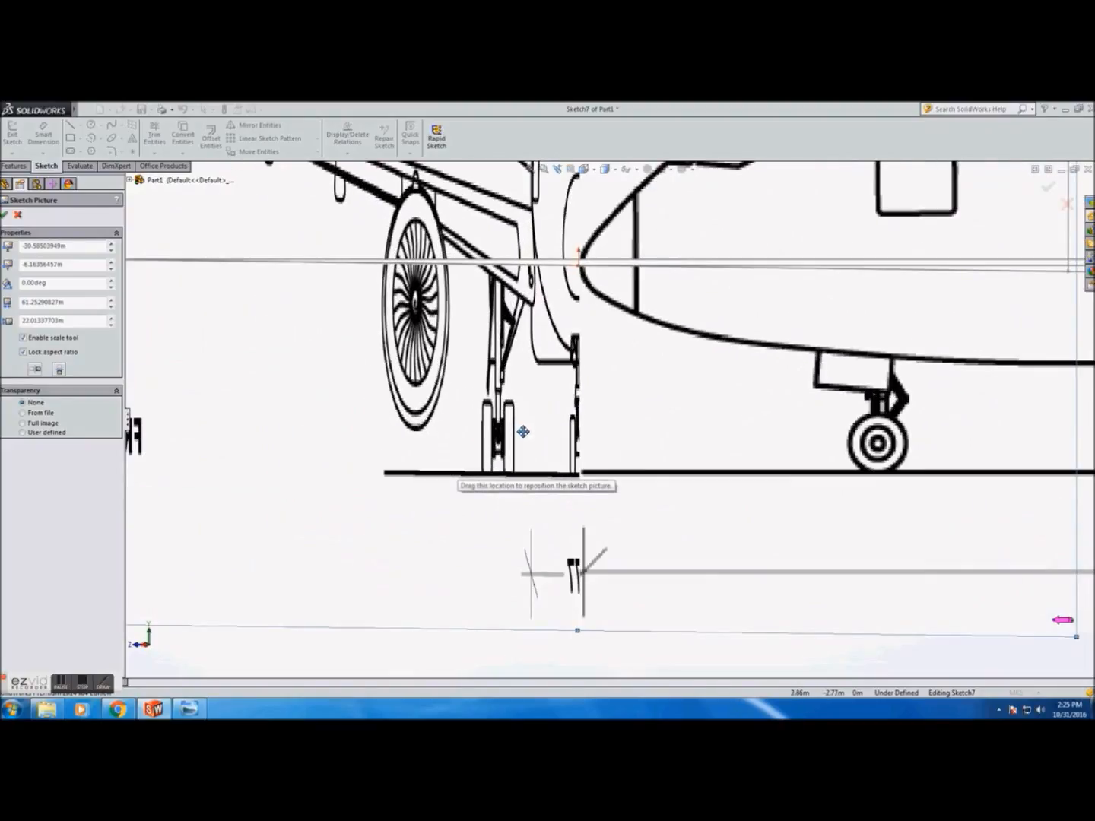
pyautogui.moveTo(554, 476); pyautogui.dragTo(554, 473)
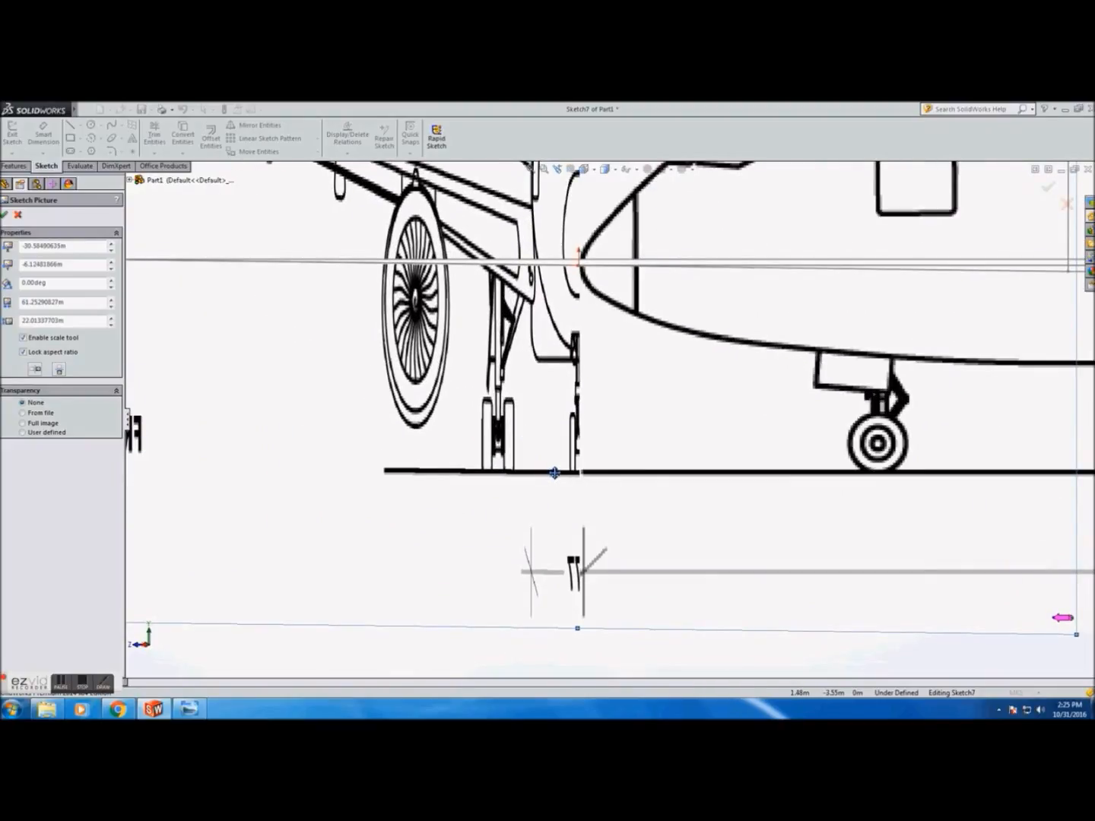
pyautogui.scroll(5, 576, 474)
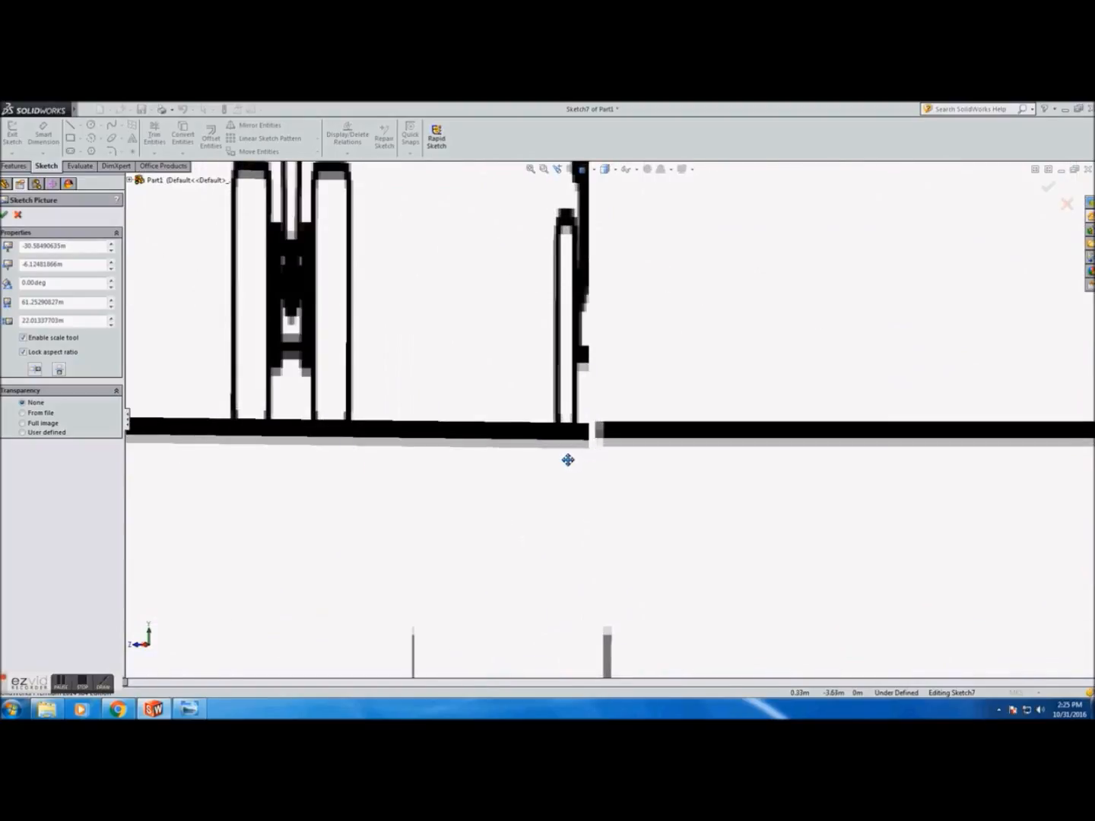
pyautogui.moveTo(570, 457); pyautogui.dragTo(569, 455)
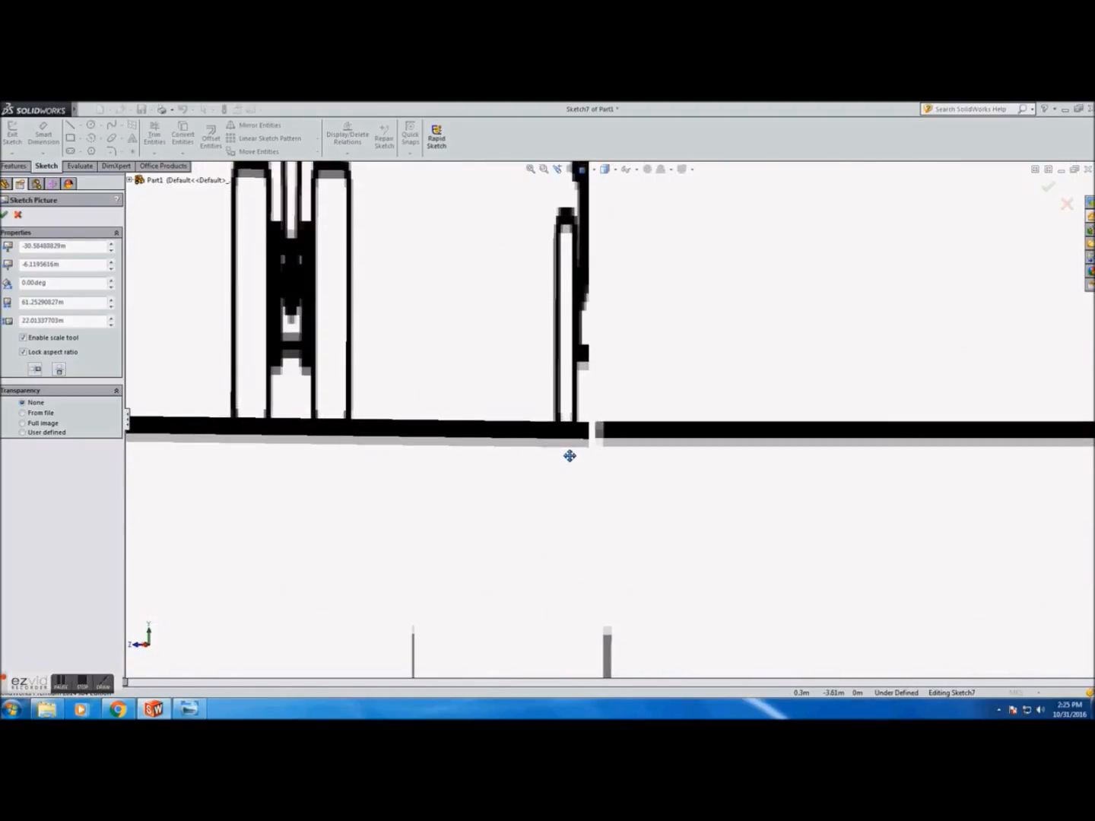
pyautogui.scroll(-5, 566, 459)
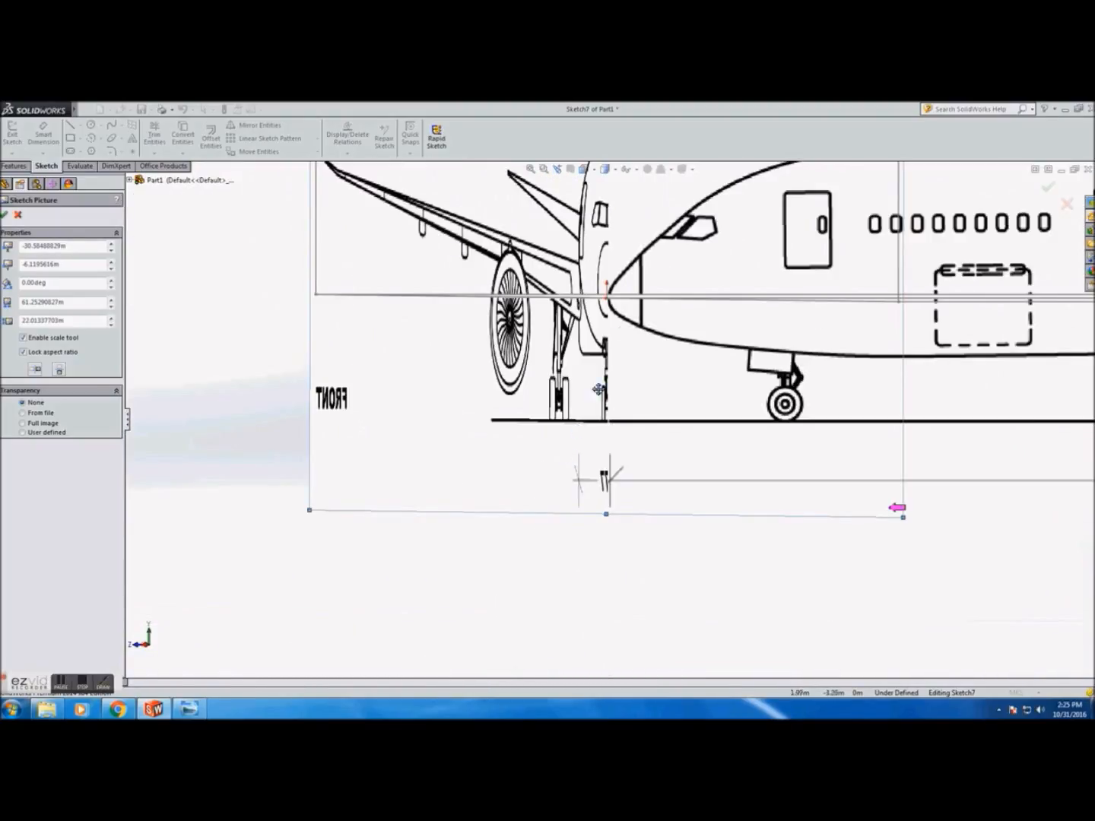
pyautogui.click(584, 170)
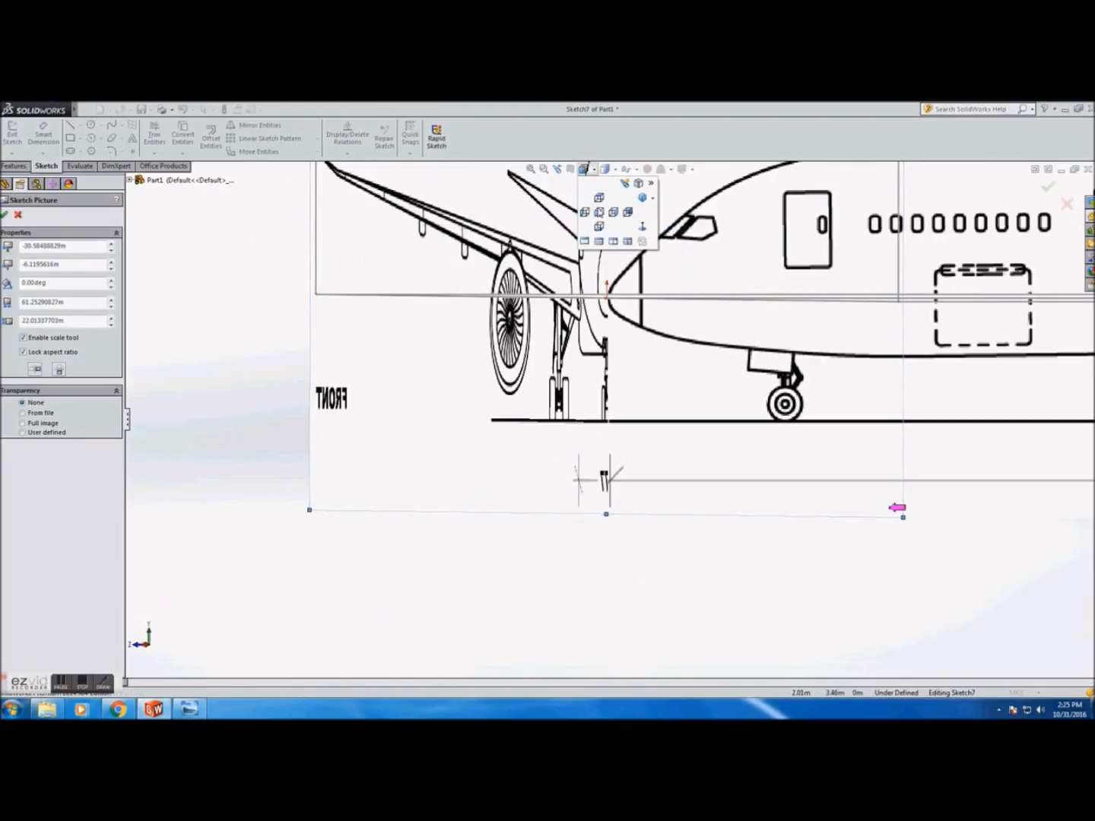